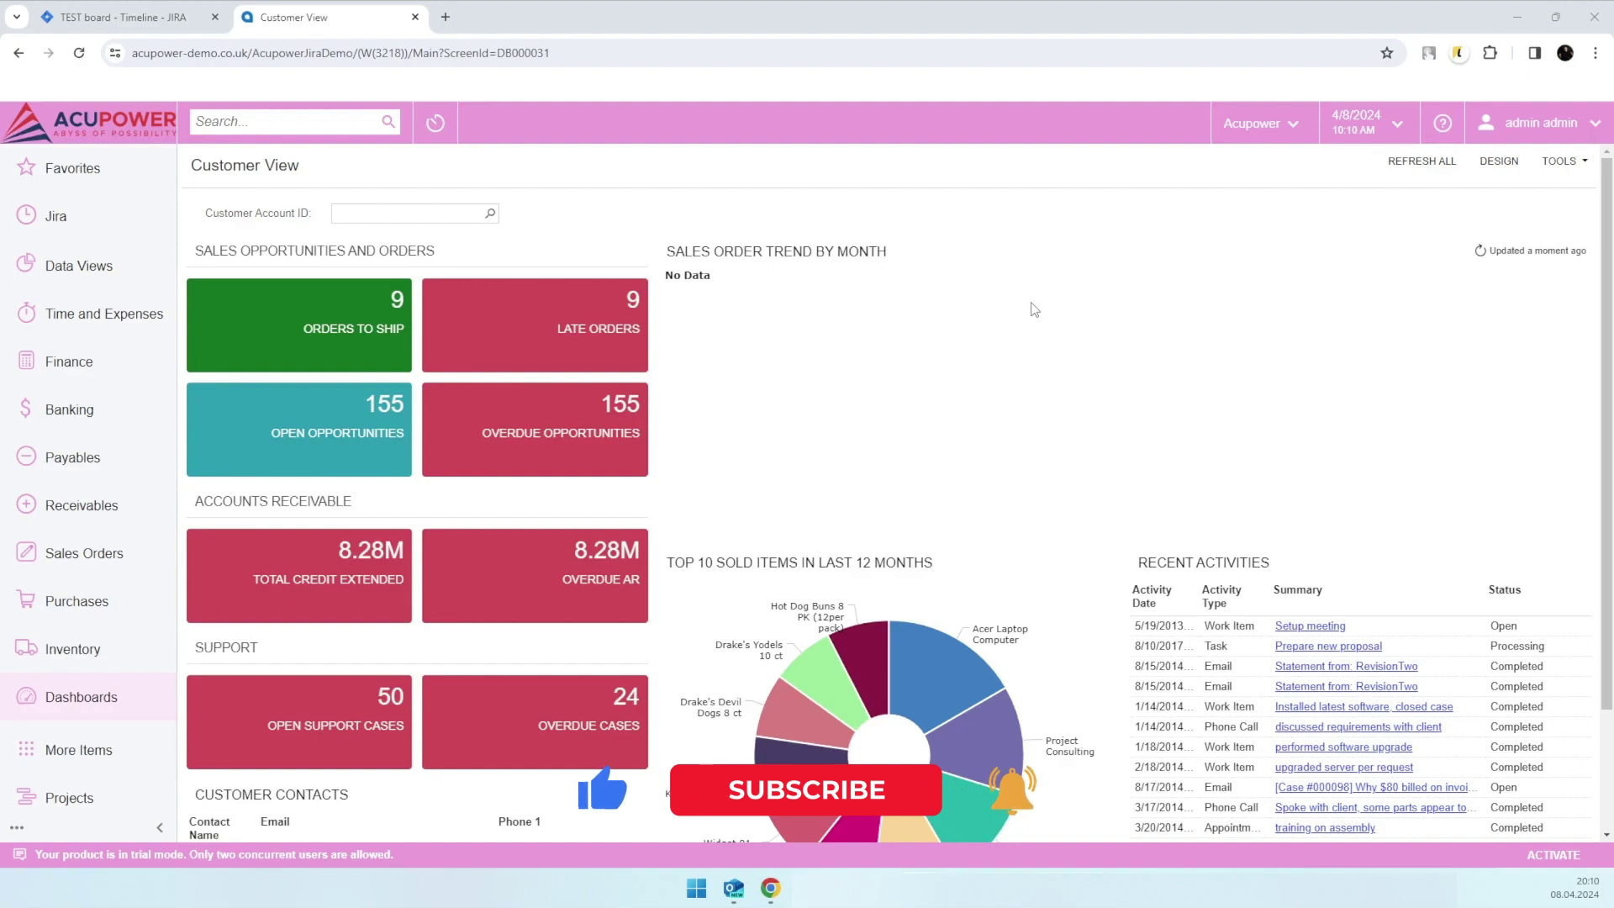
Open Jira Connection Preferences, showing Basic authorization, site URL, e-mail and API token
left_click(126, 228)
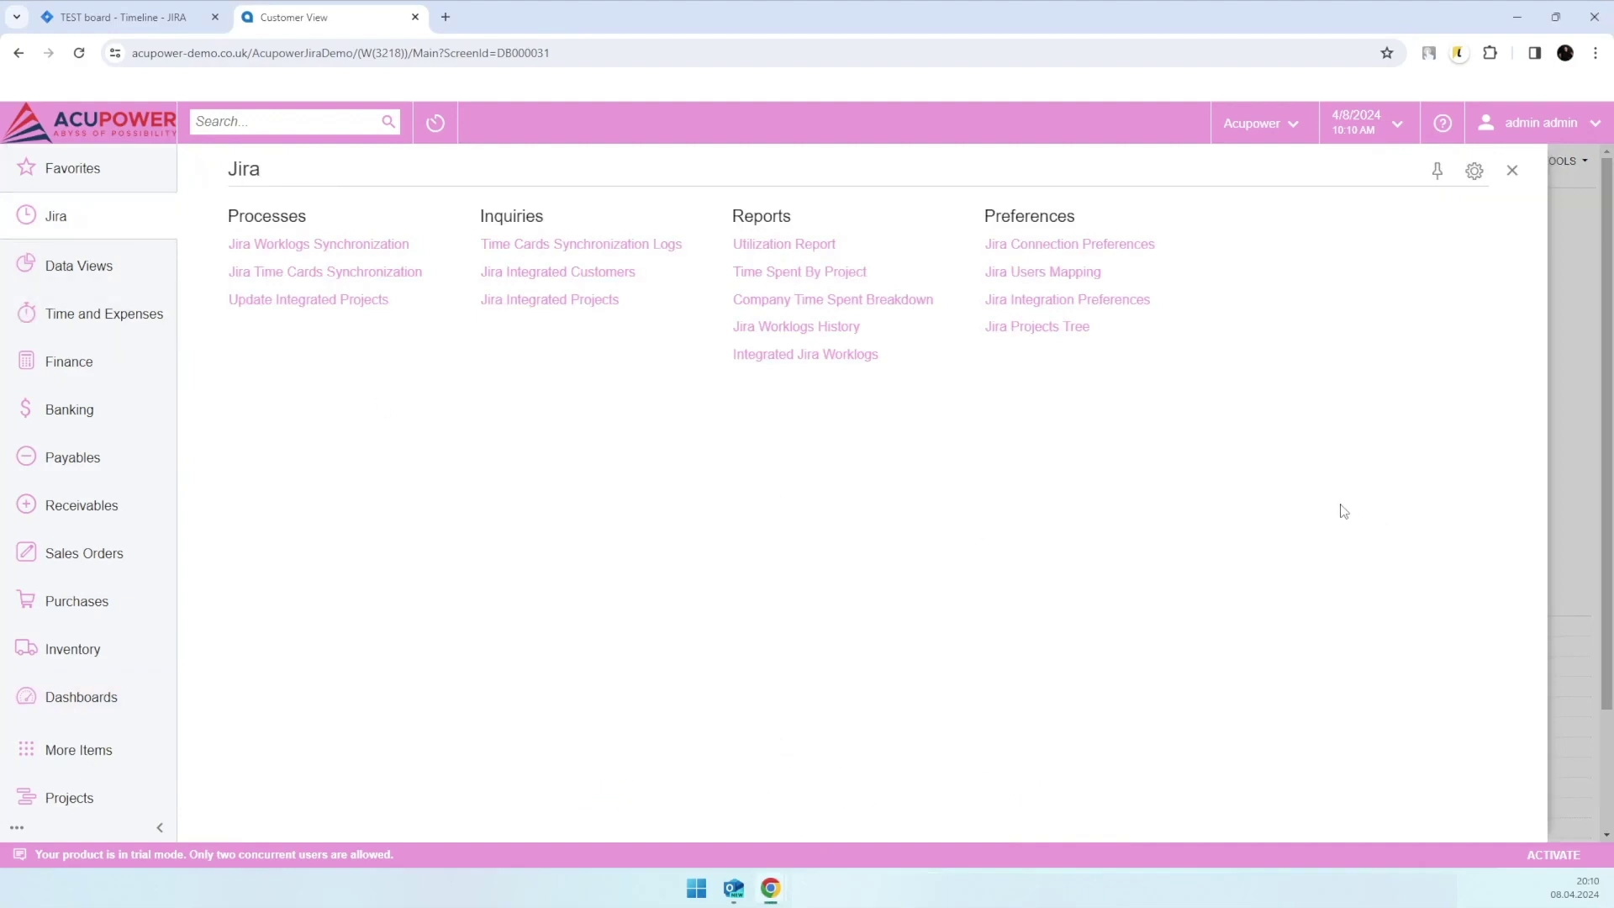
left_click(1060, 266)
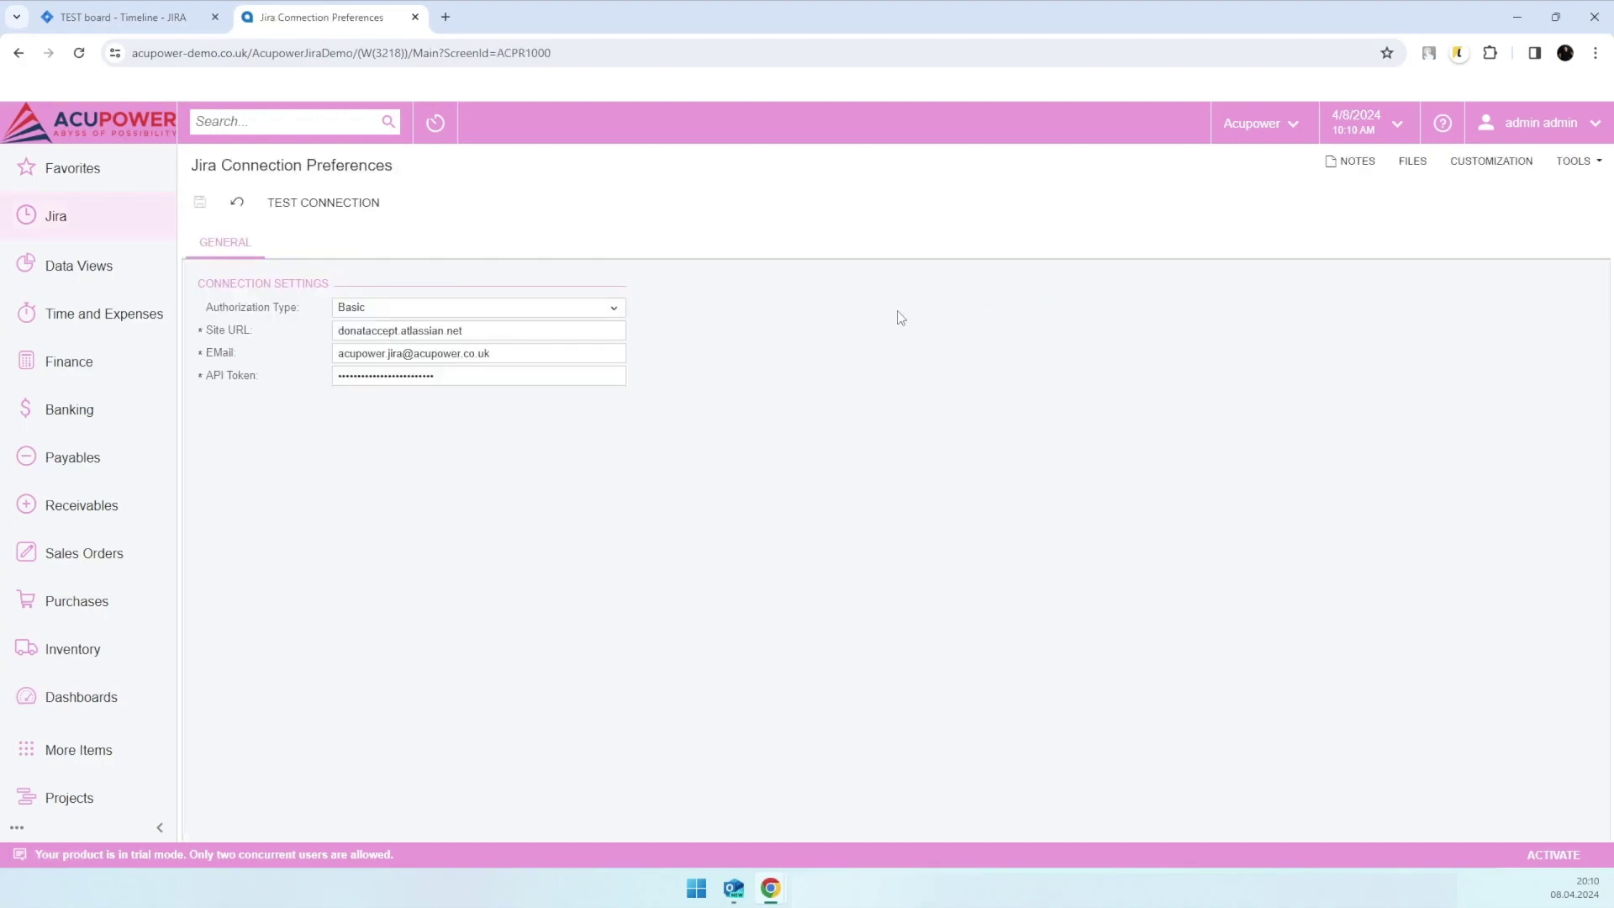
Keep Basic as the authorization type, then go to the Jira Integration Preferences screen
left_click(600, 308)
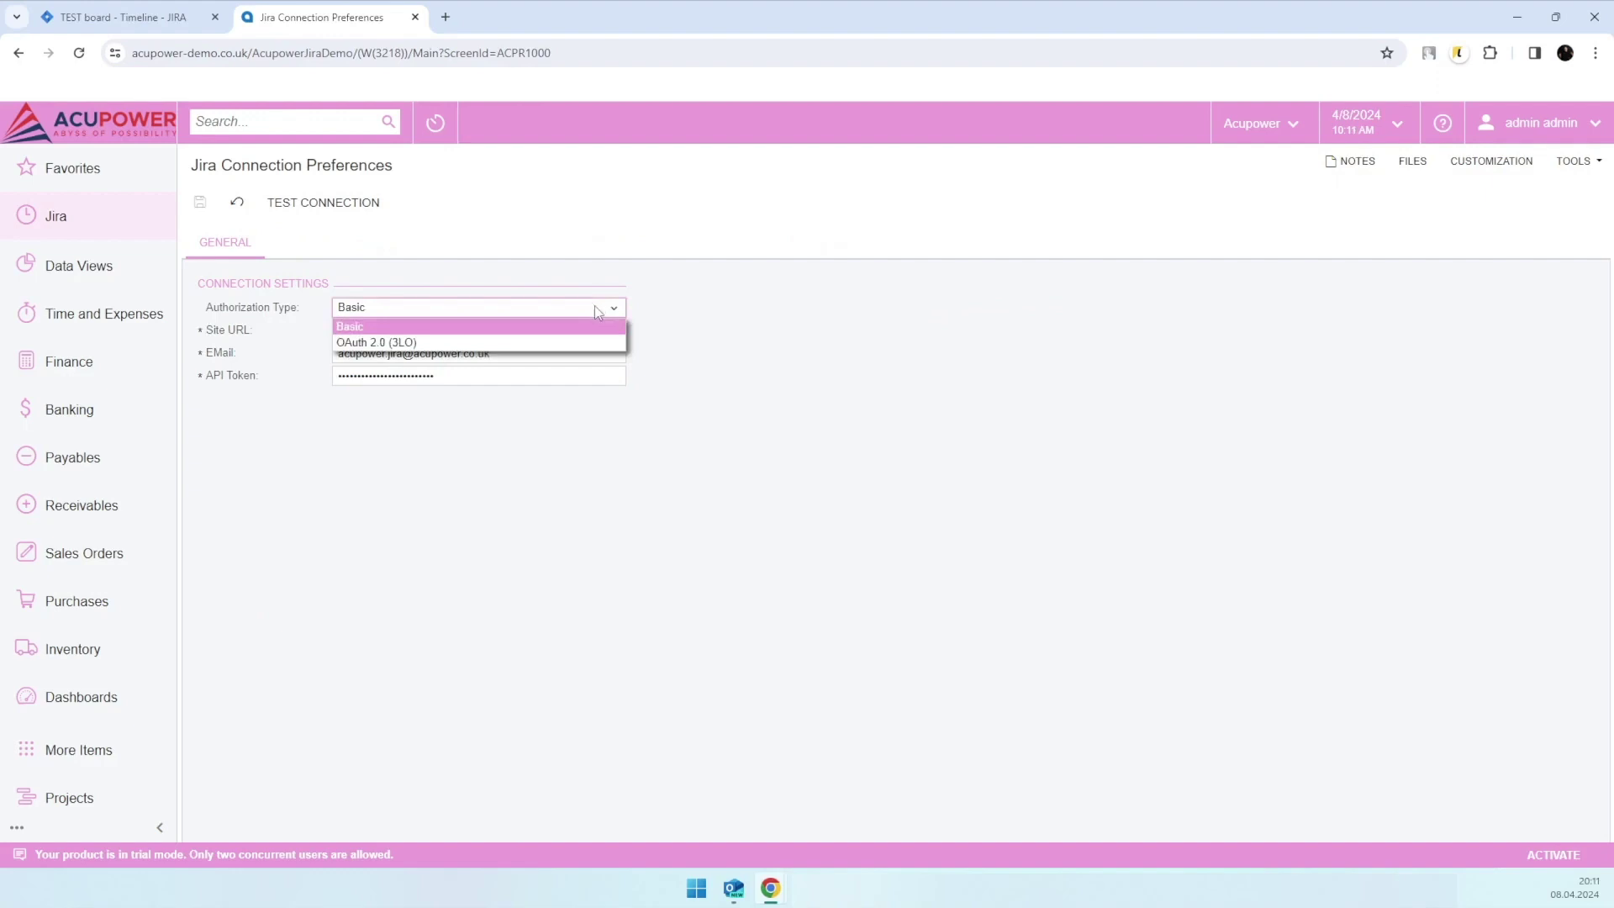
left_click(591, 311)
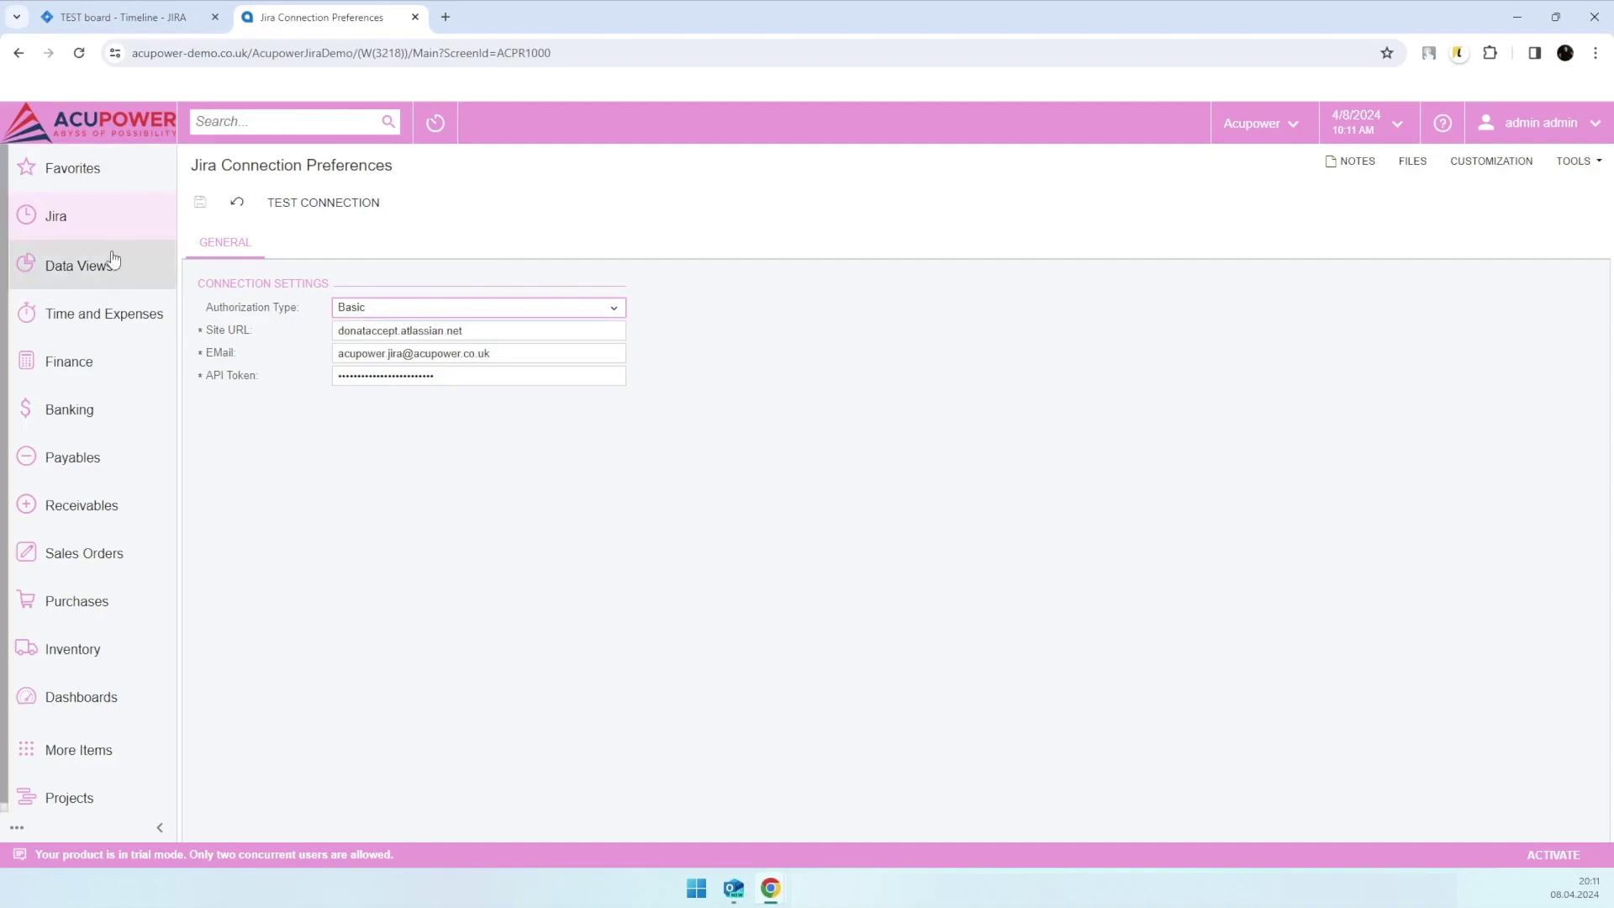
left_click(52, 225)
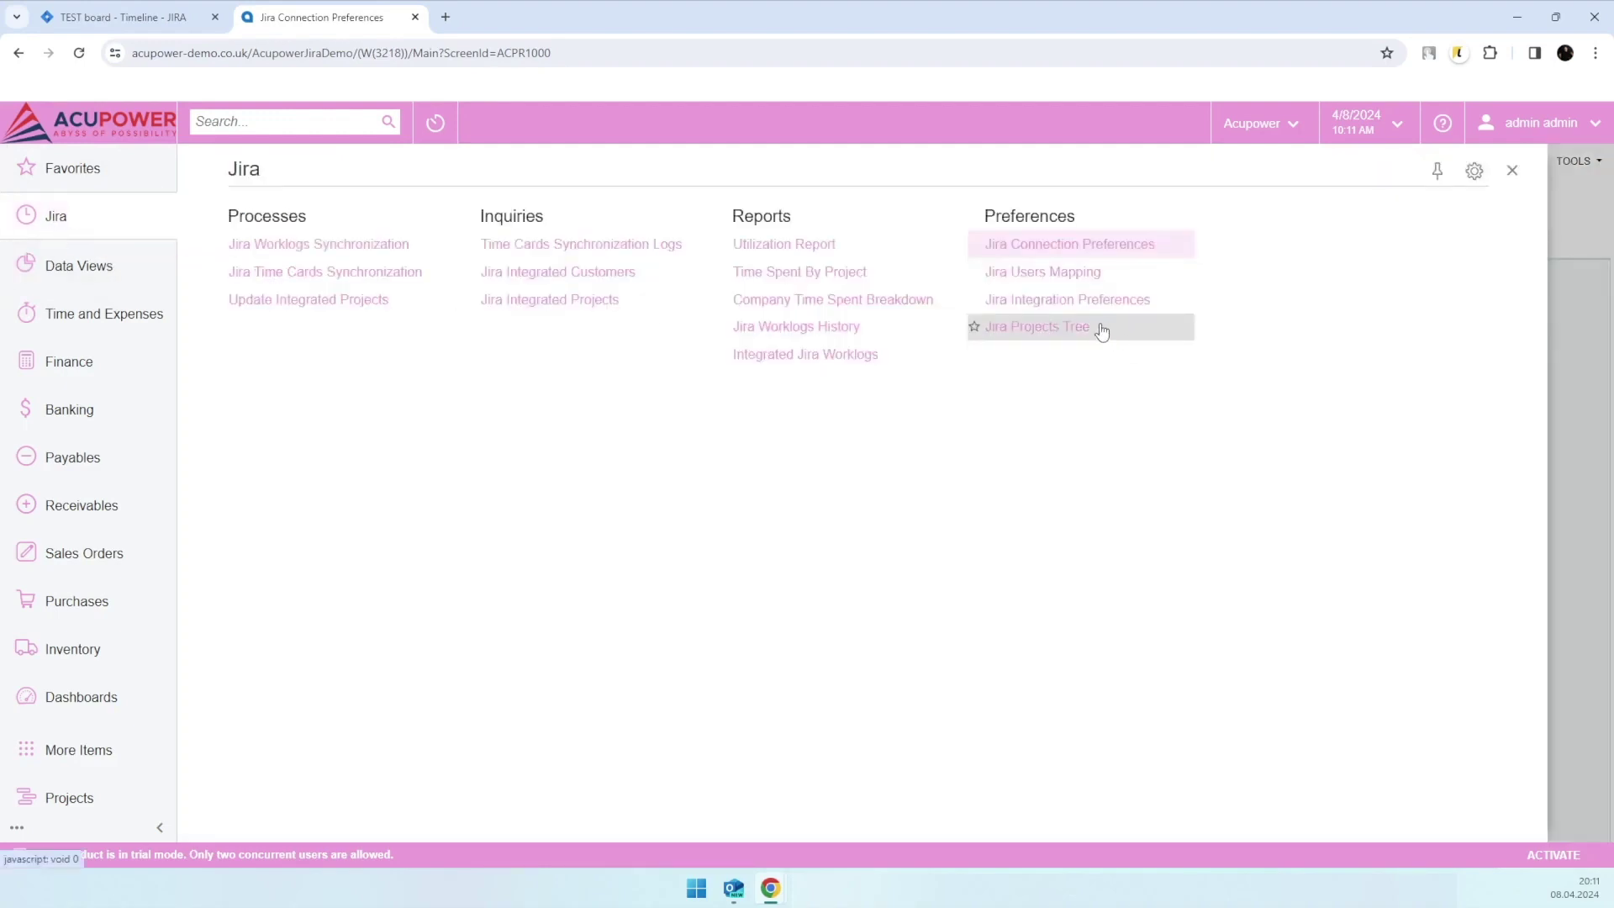
left_click(1047, 301)
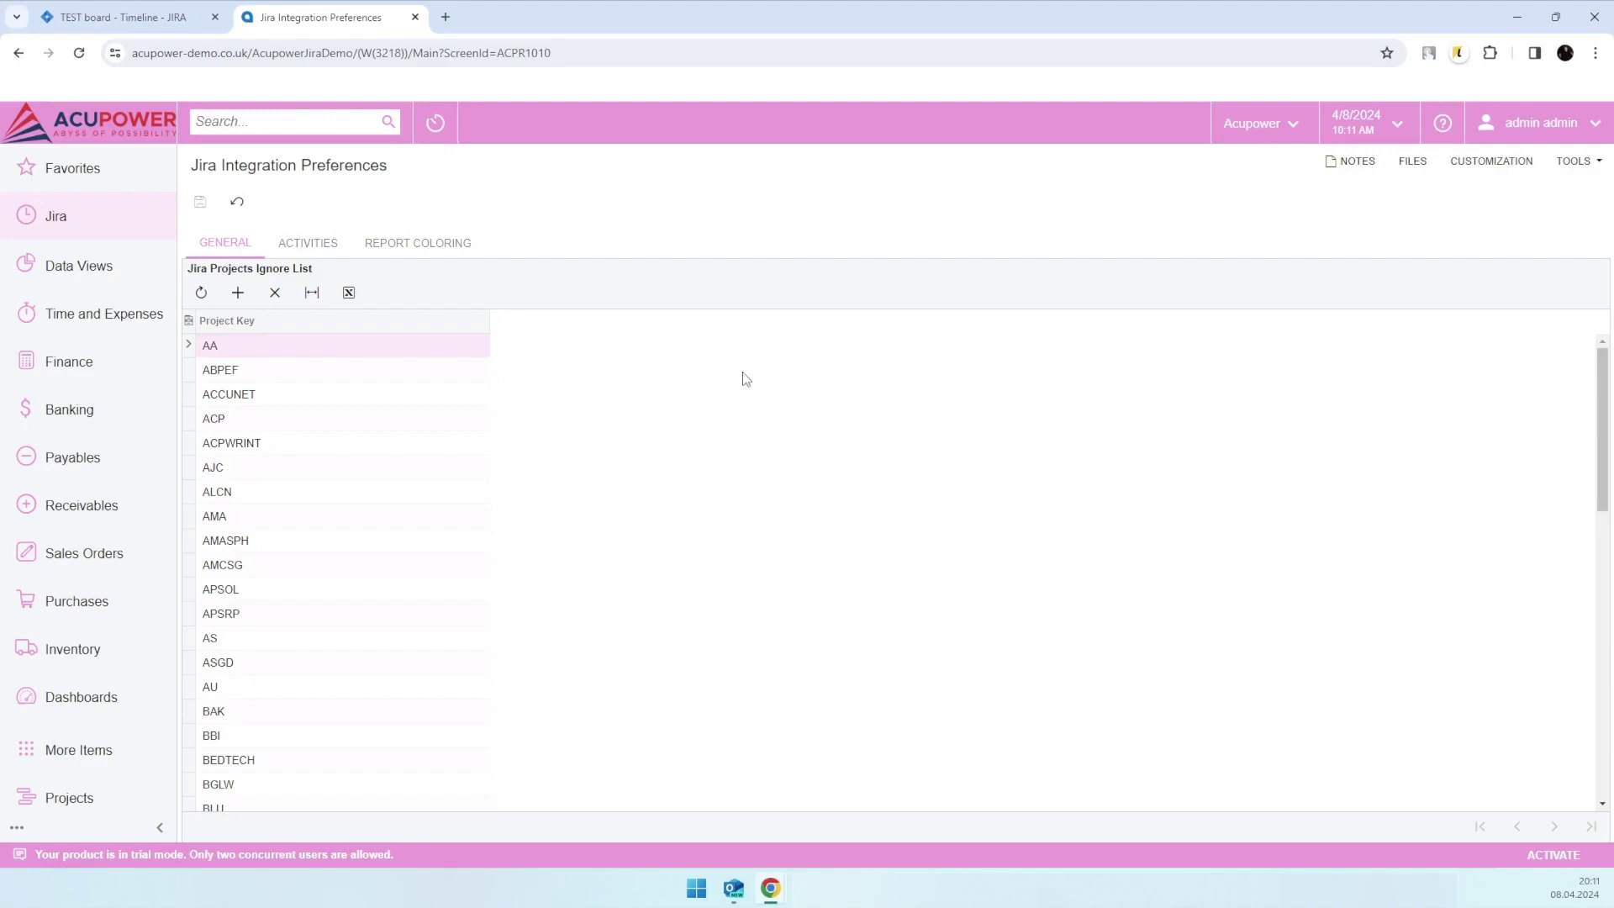
Show the Activities tab mapping Jira activity types like PDAY and PDEV to earning types
left_click(328, 256)
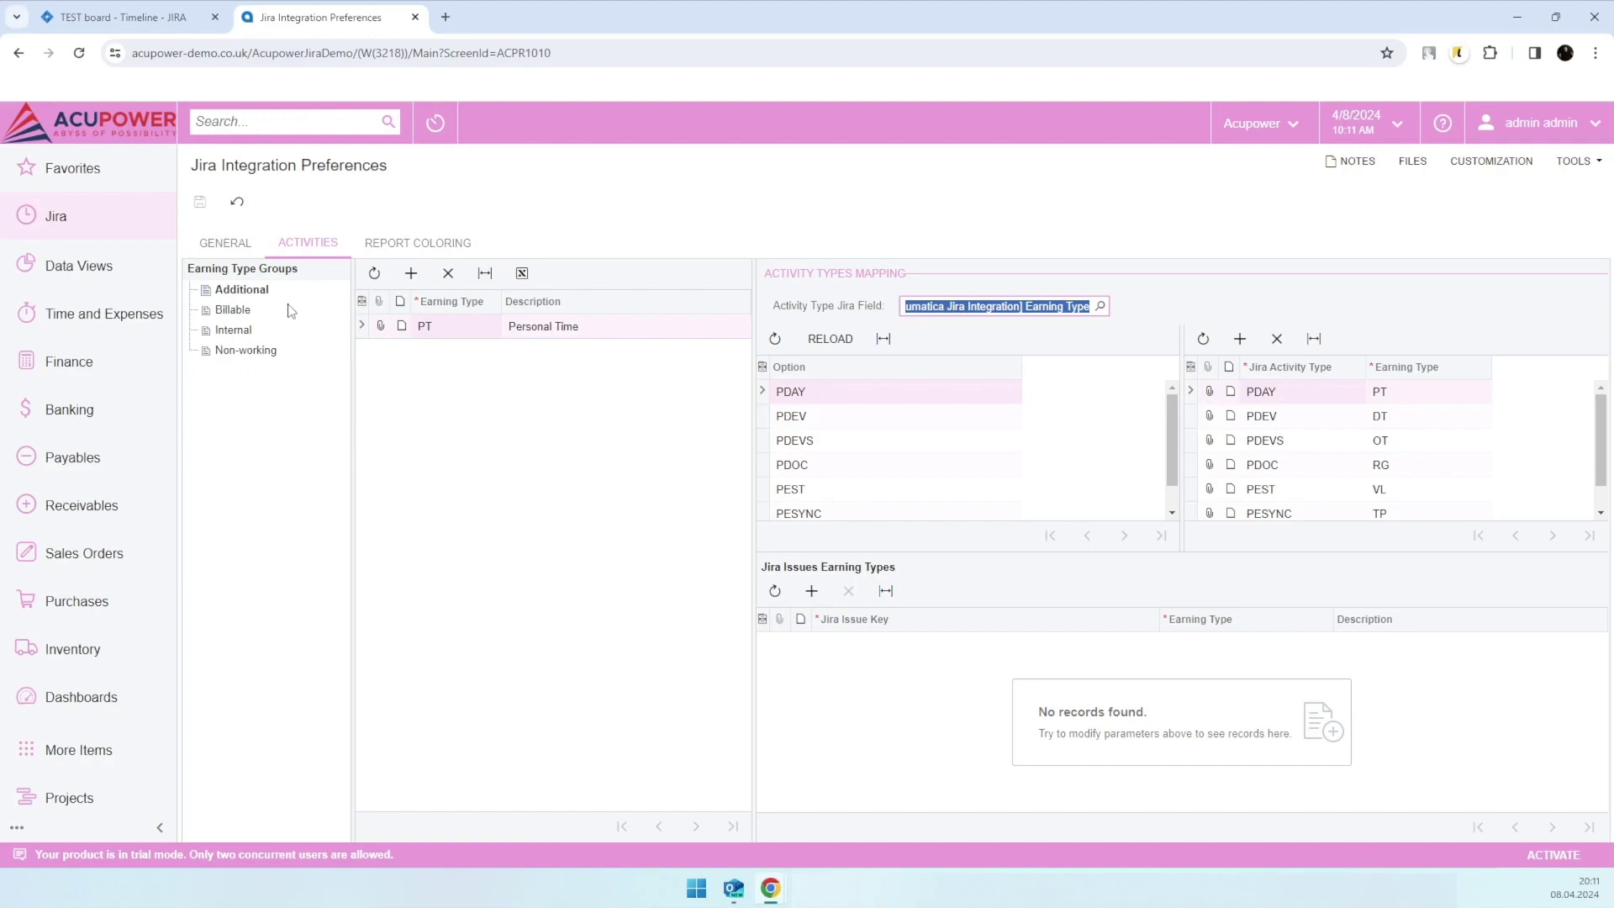
Review the Billable, Internal and Non-working earning type groups, then add a blank Jira issue earning type row
left_click(235, 311)
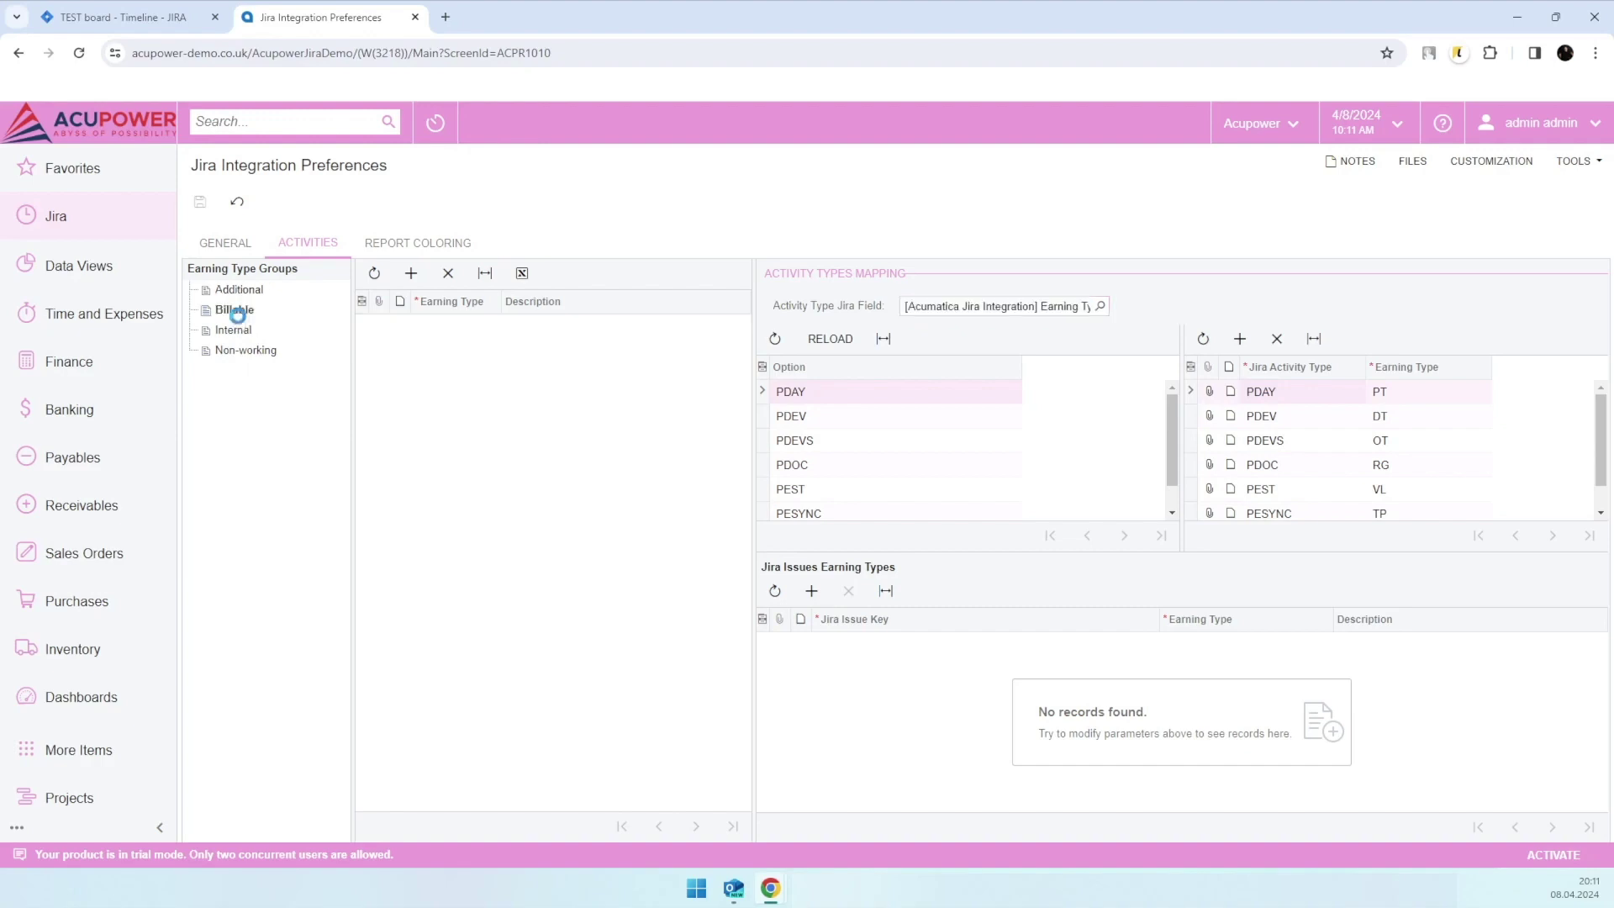
left_click(240, 330)
left_click(246, 357)
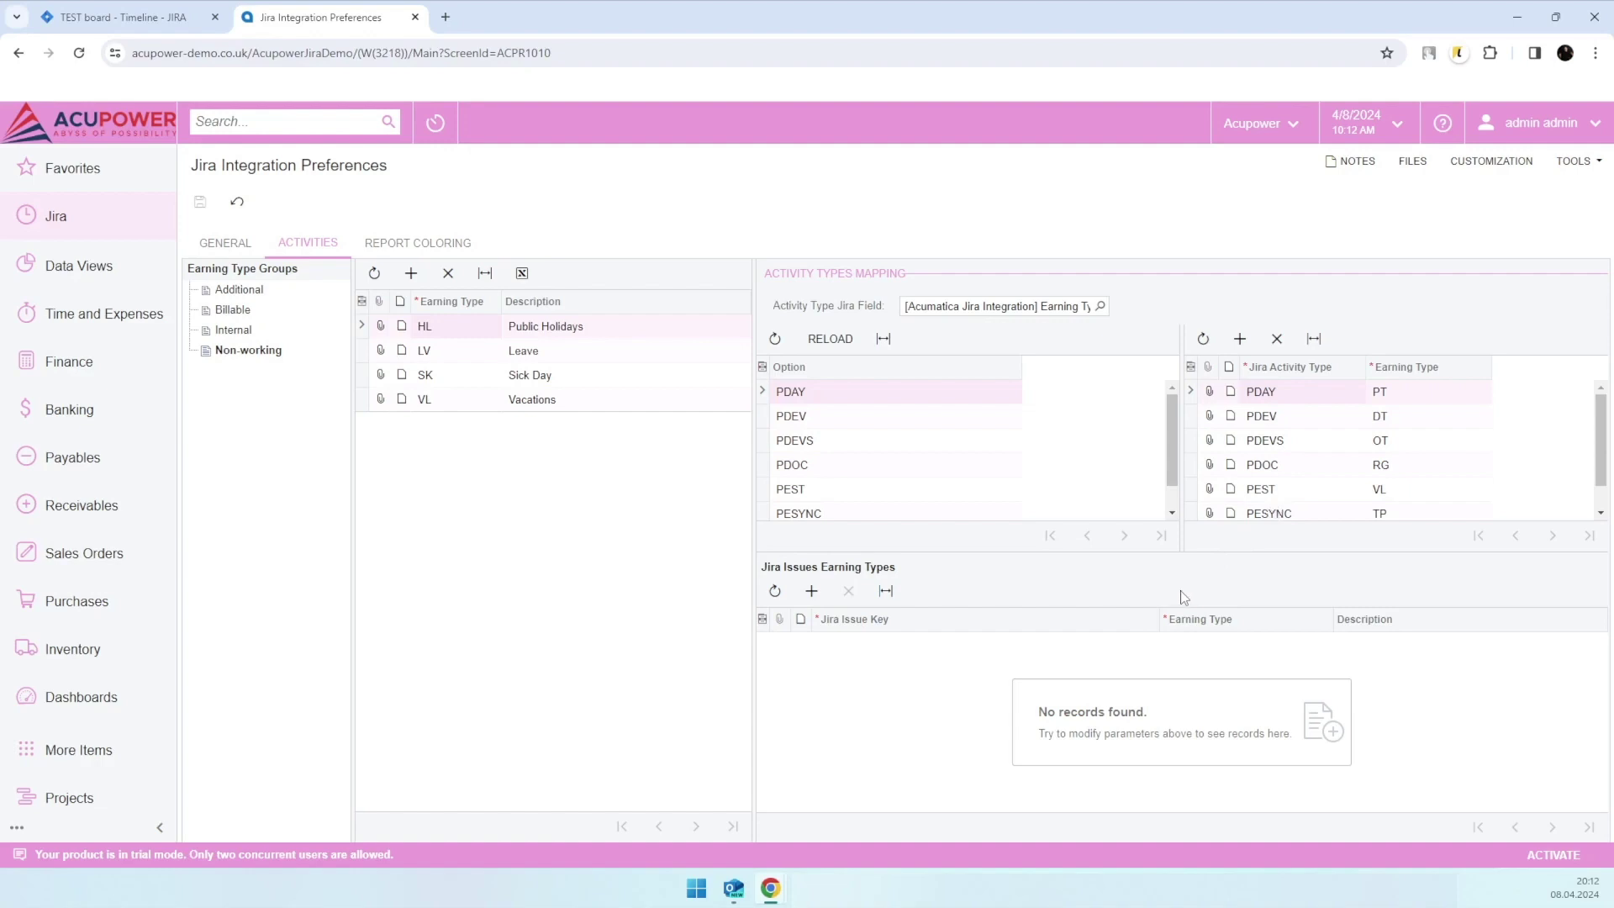
left_click(811, 591)
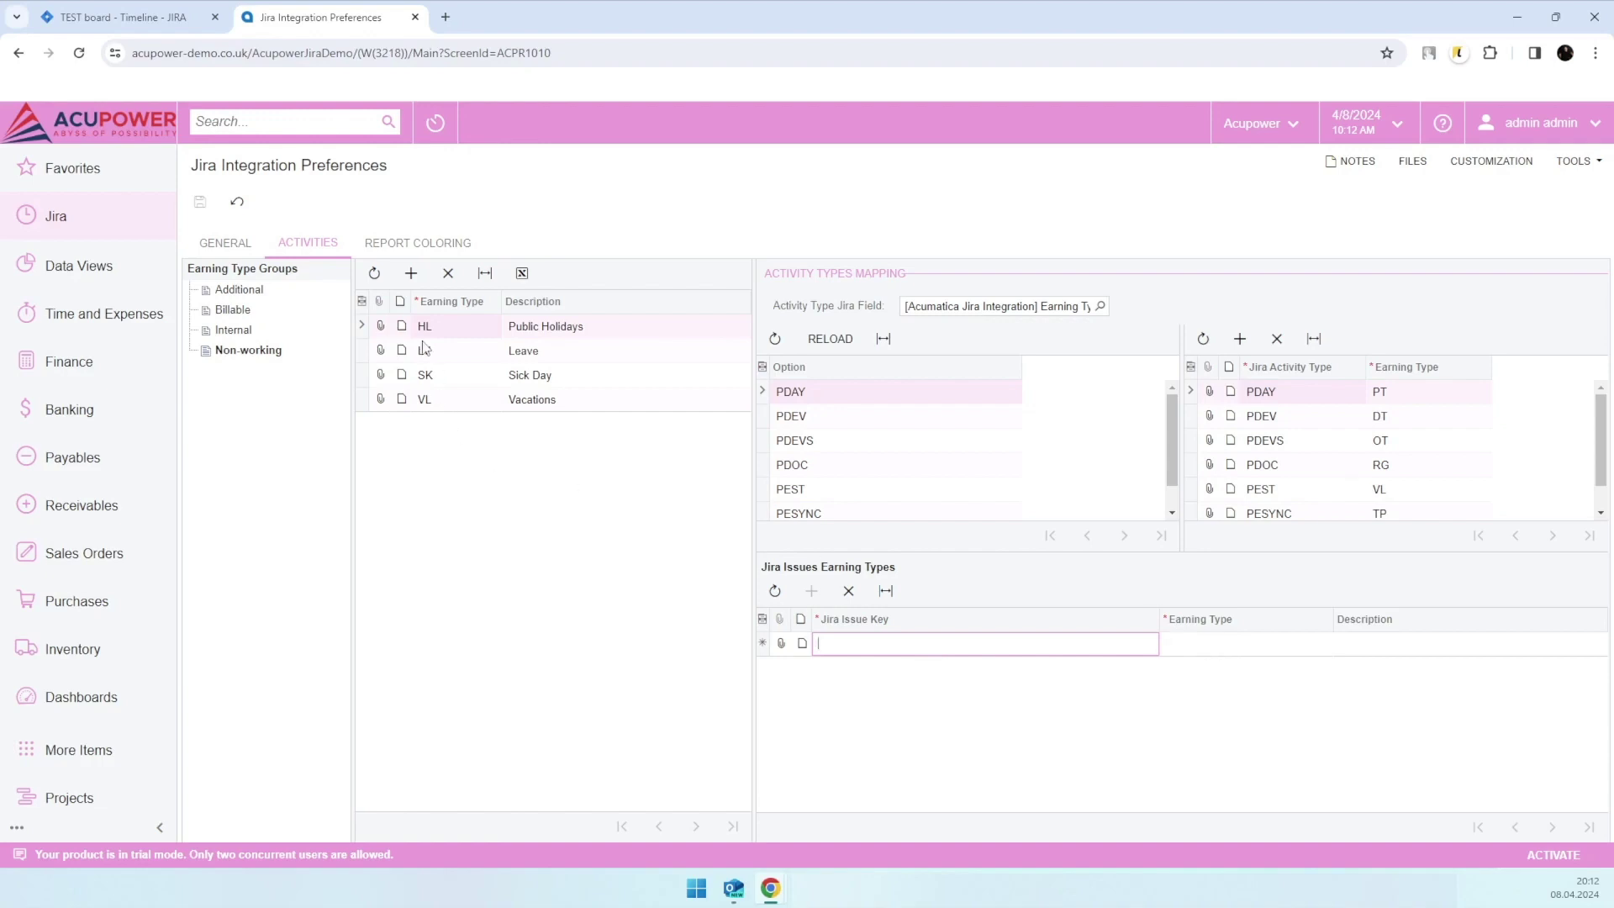
Review the Report Coloring ranges and preview, then bring up the Jira screen list
left_click(387, 262)
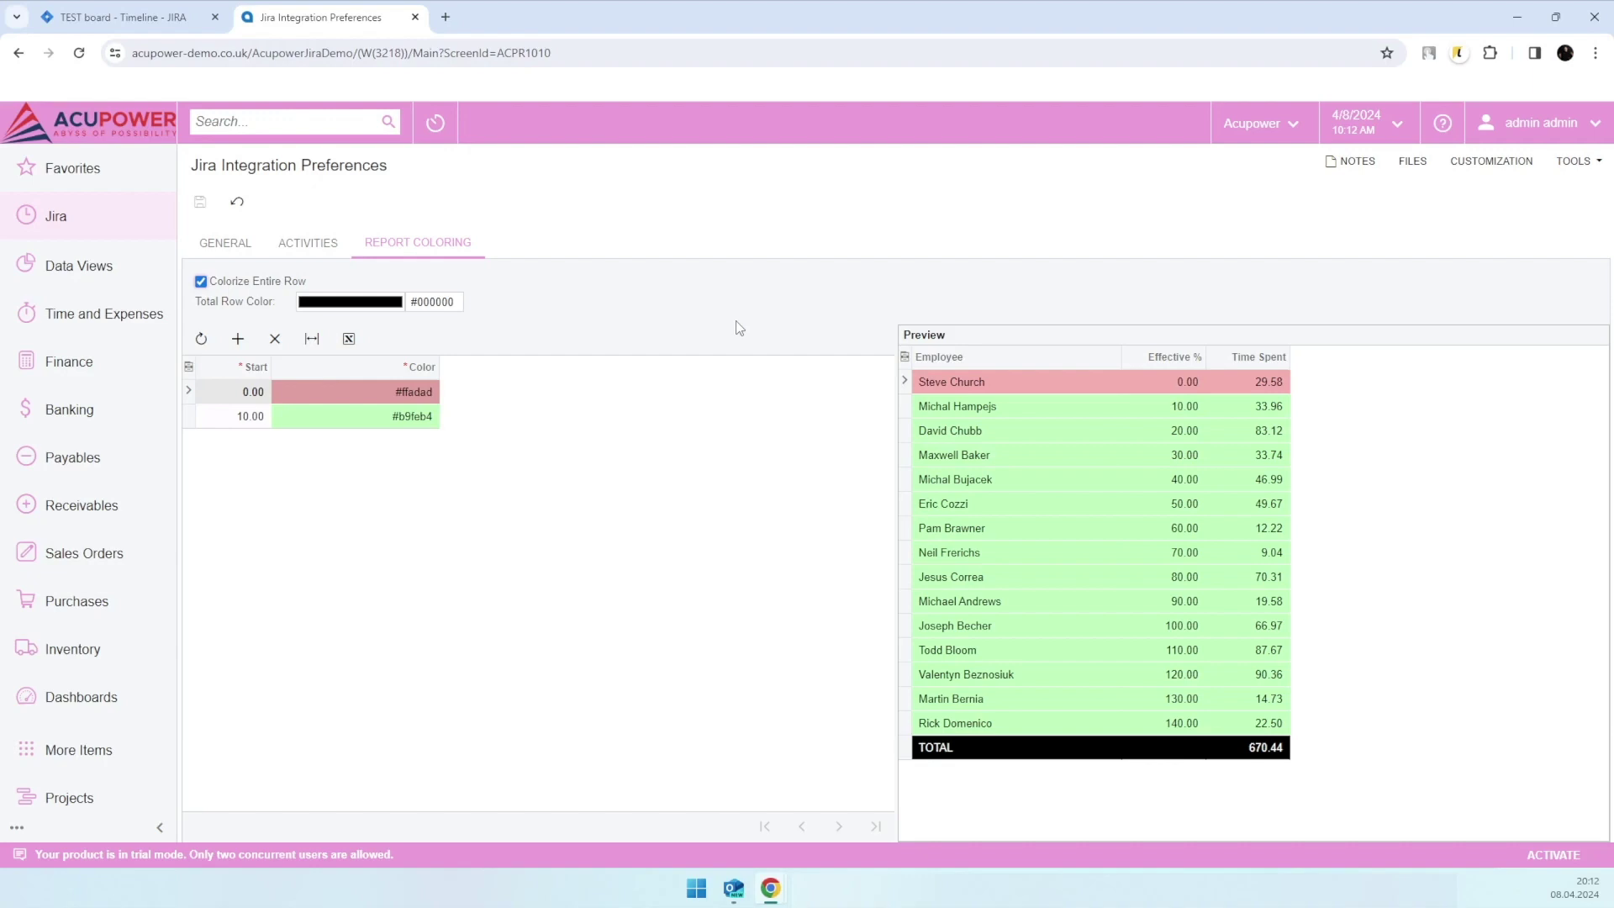
left_click(88, 233)
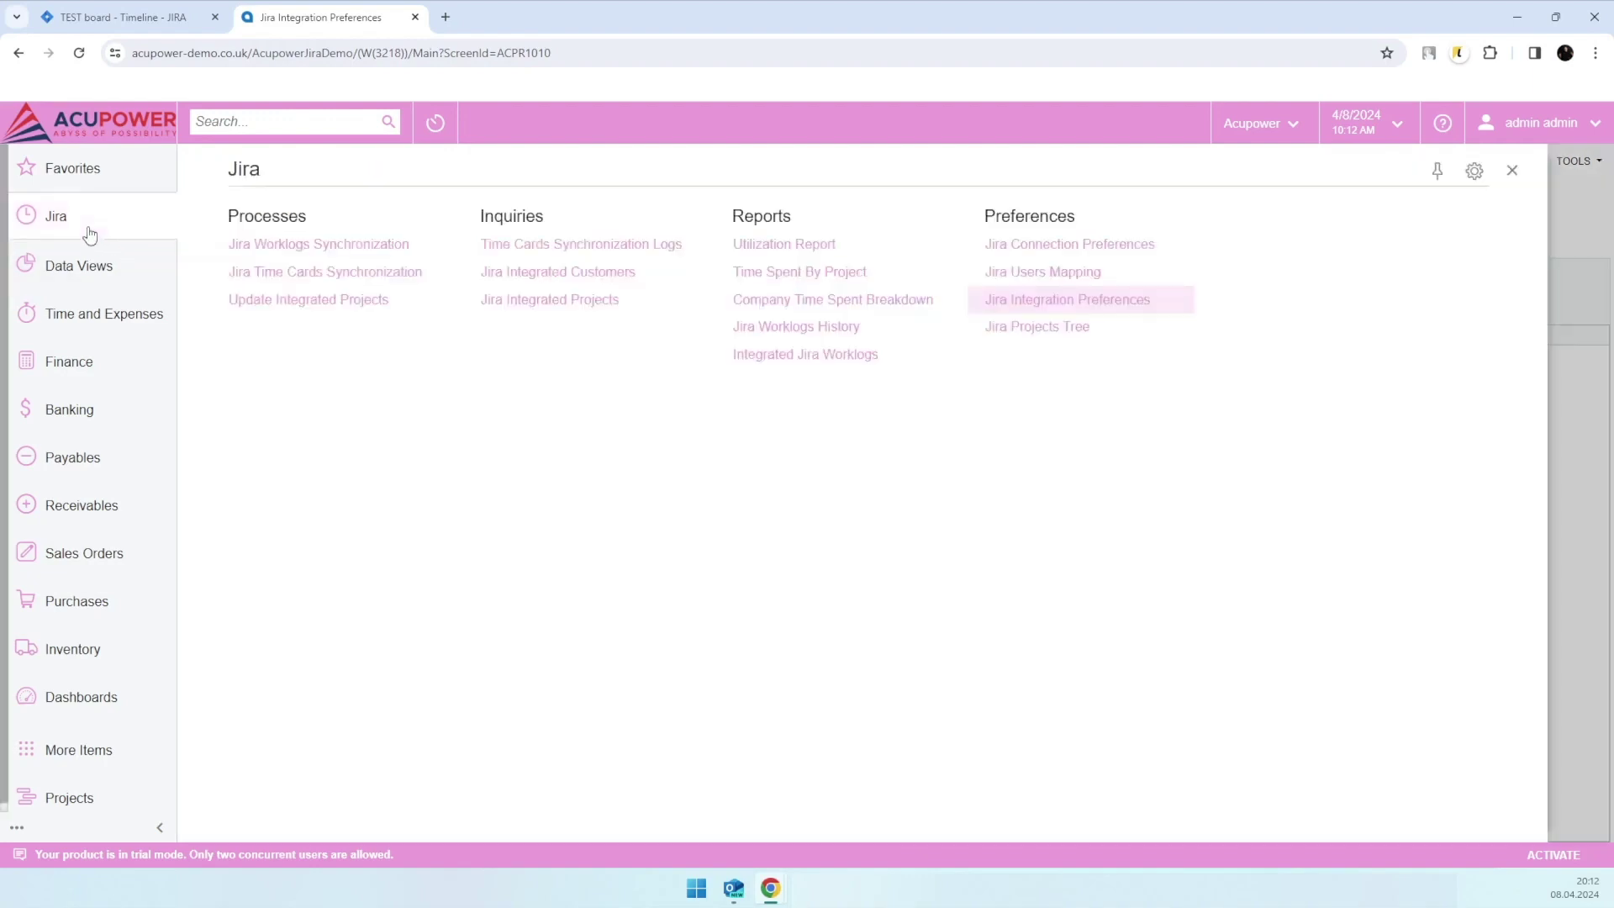
In Jira Users Mapping, assign the unmapped Jira user their matching employee and save
left_click(1020, 283)
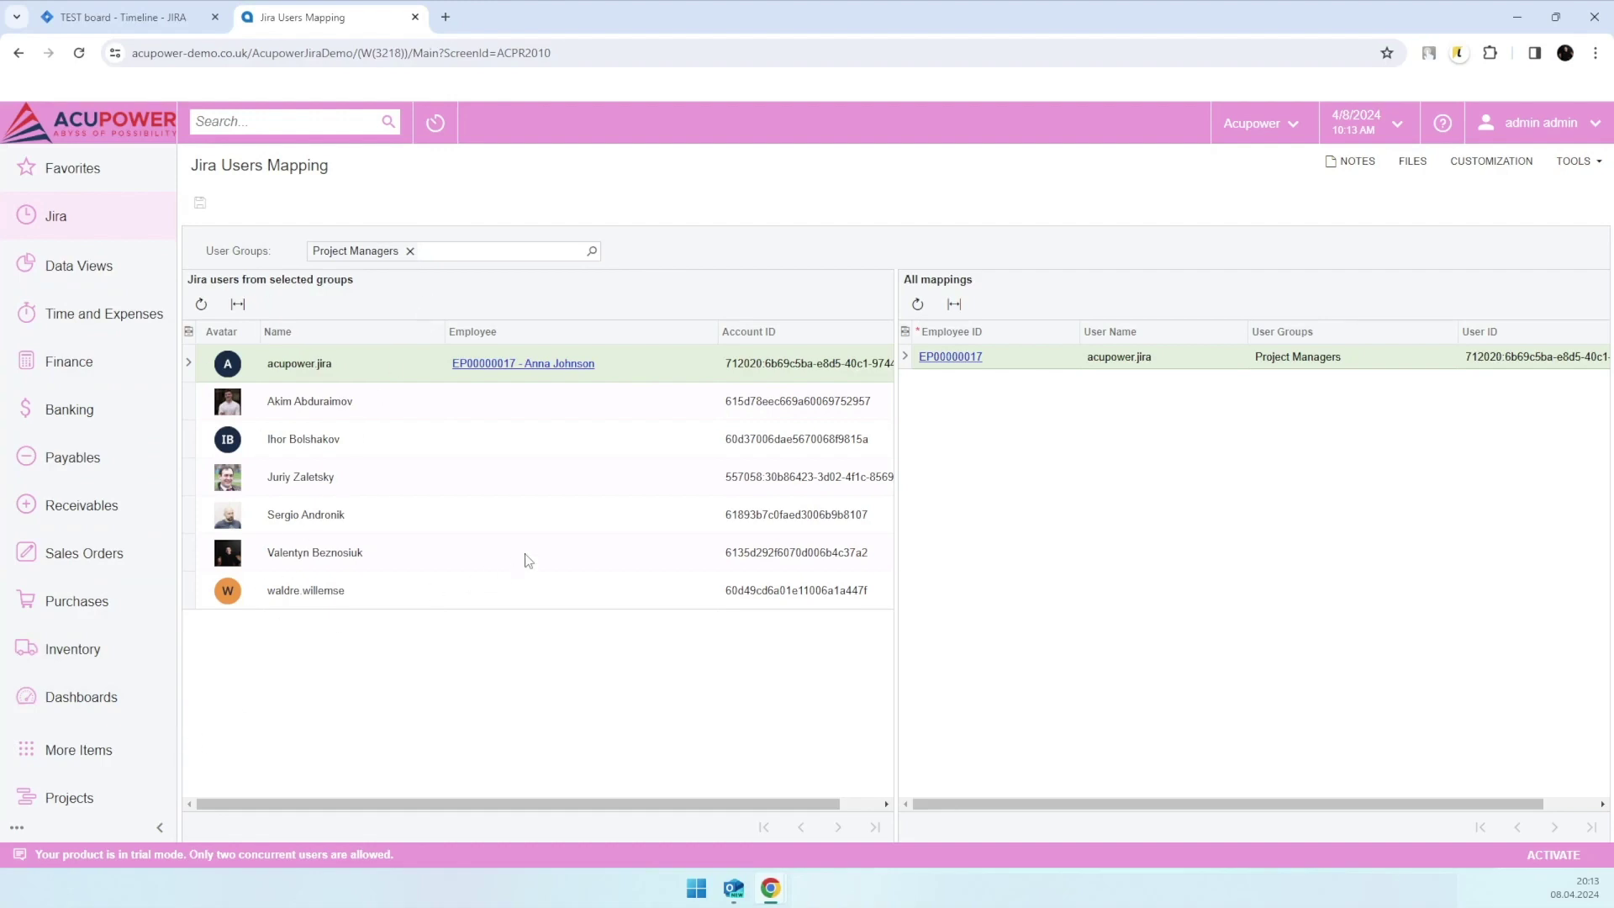
left_click(589, 560)
left_click(723, 553)
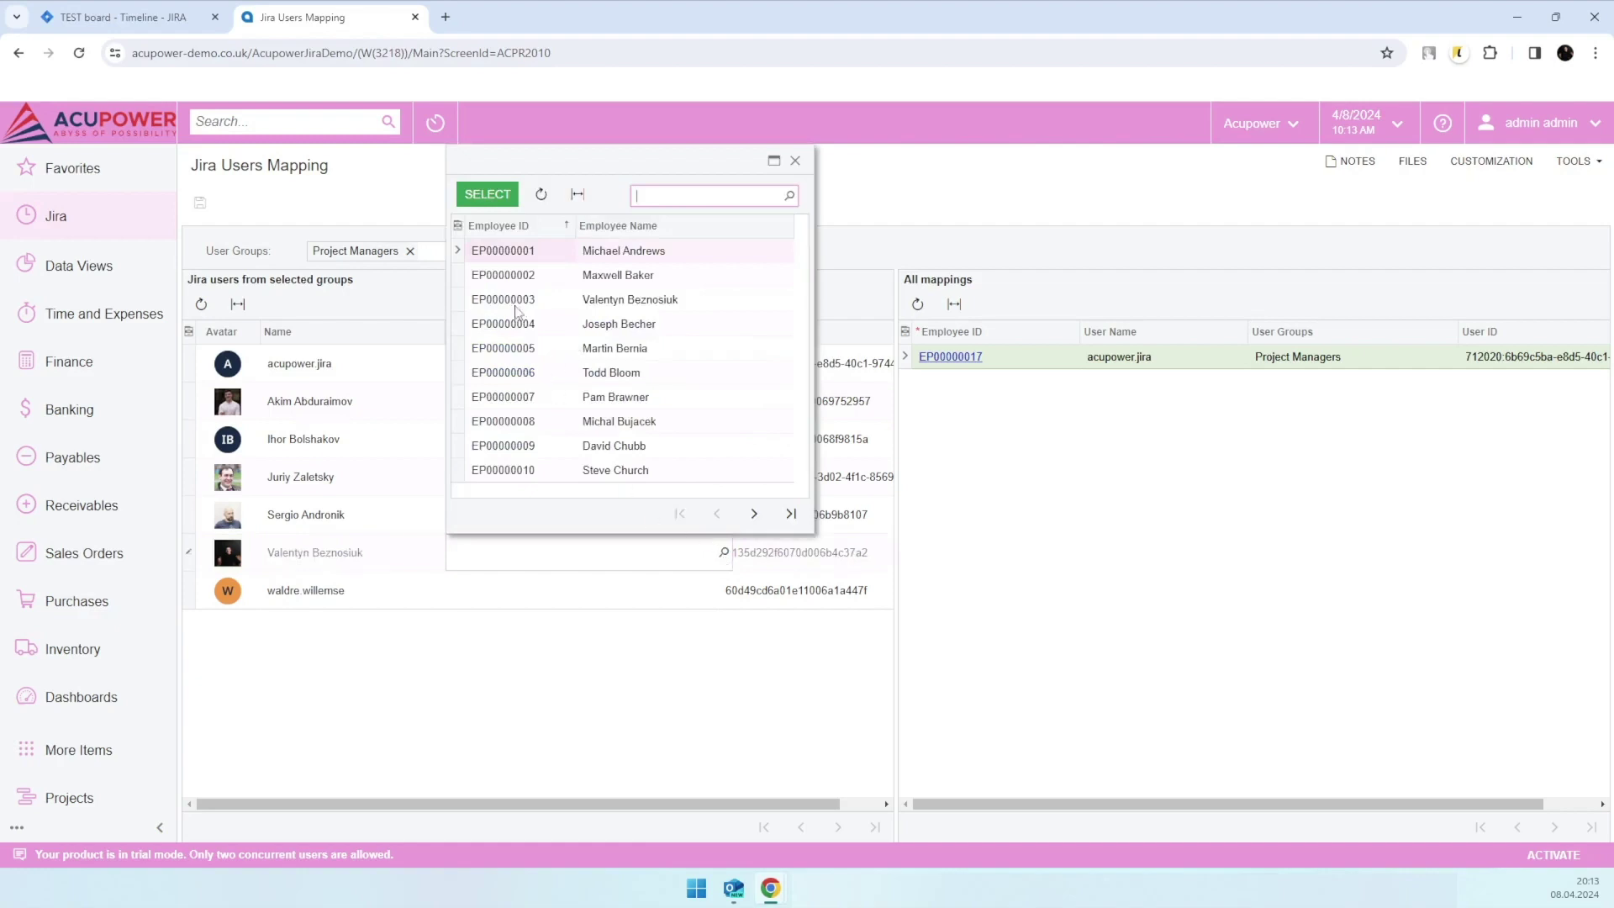
double_click(630, 301)
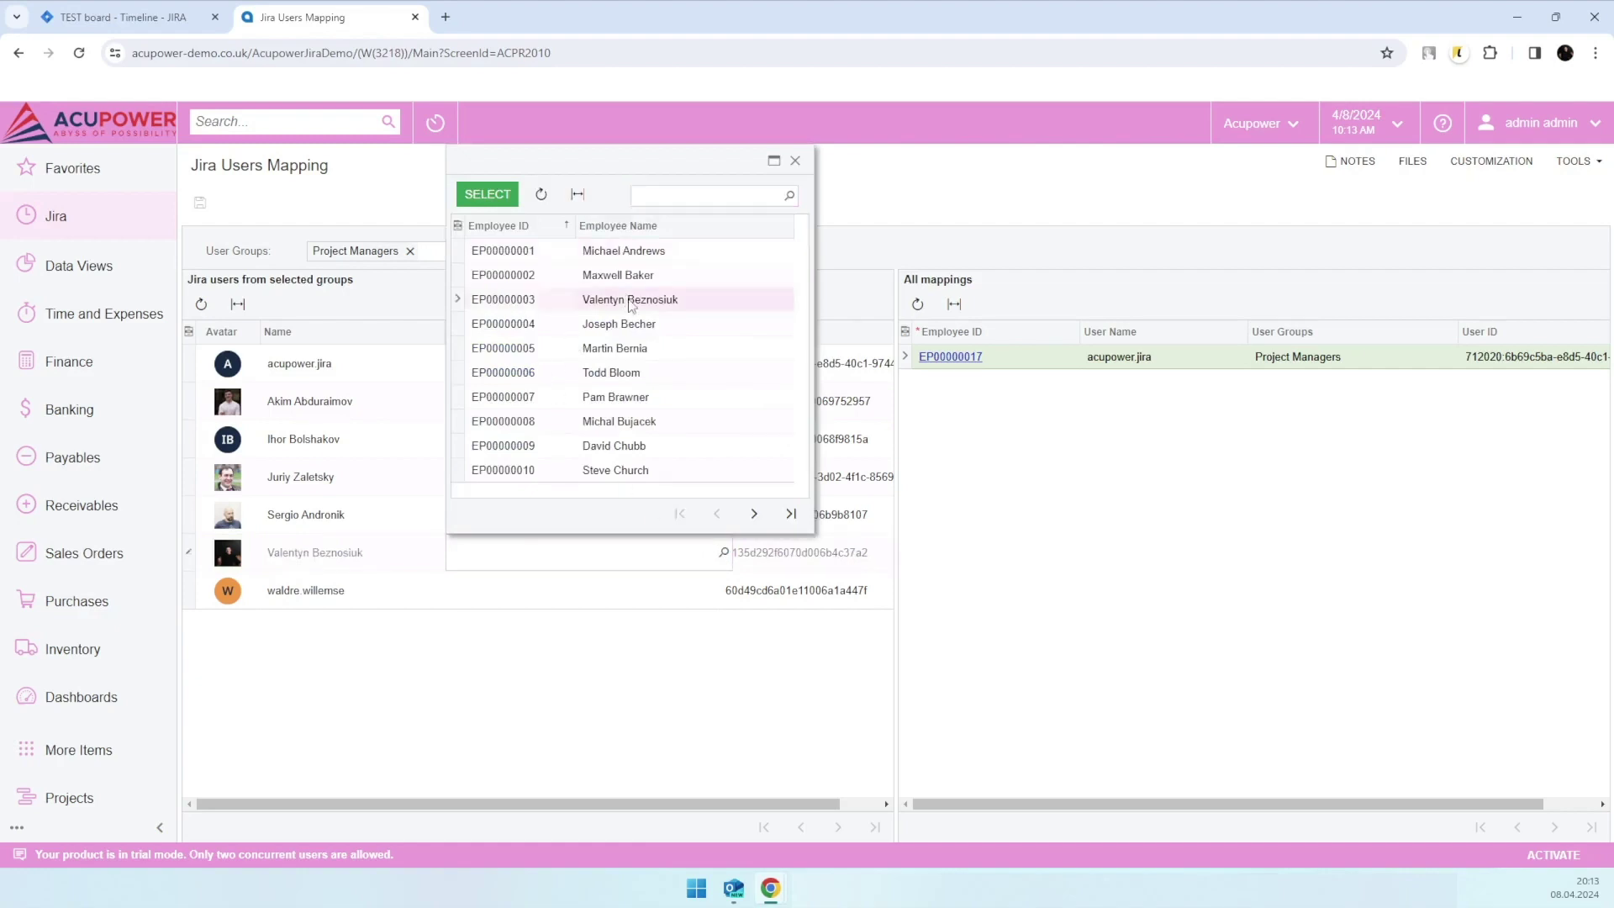
left_click(200, 203)
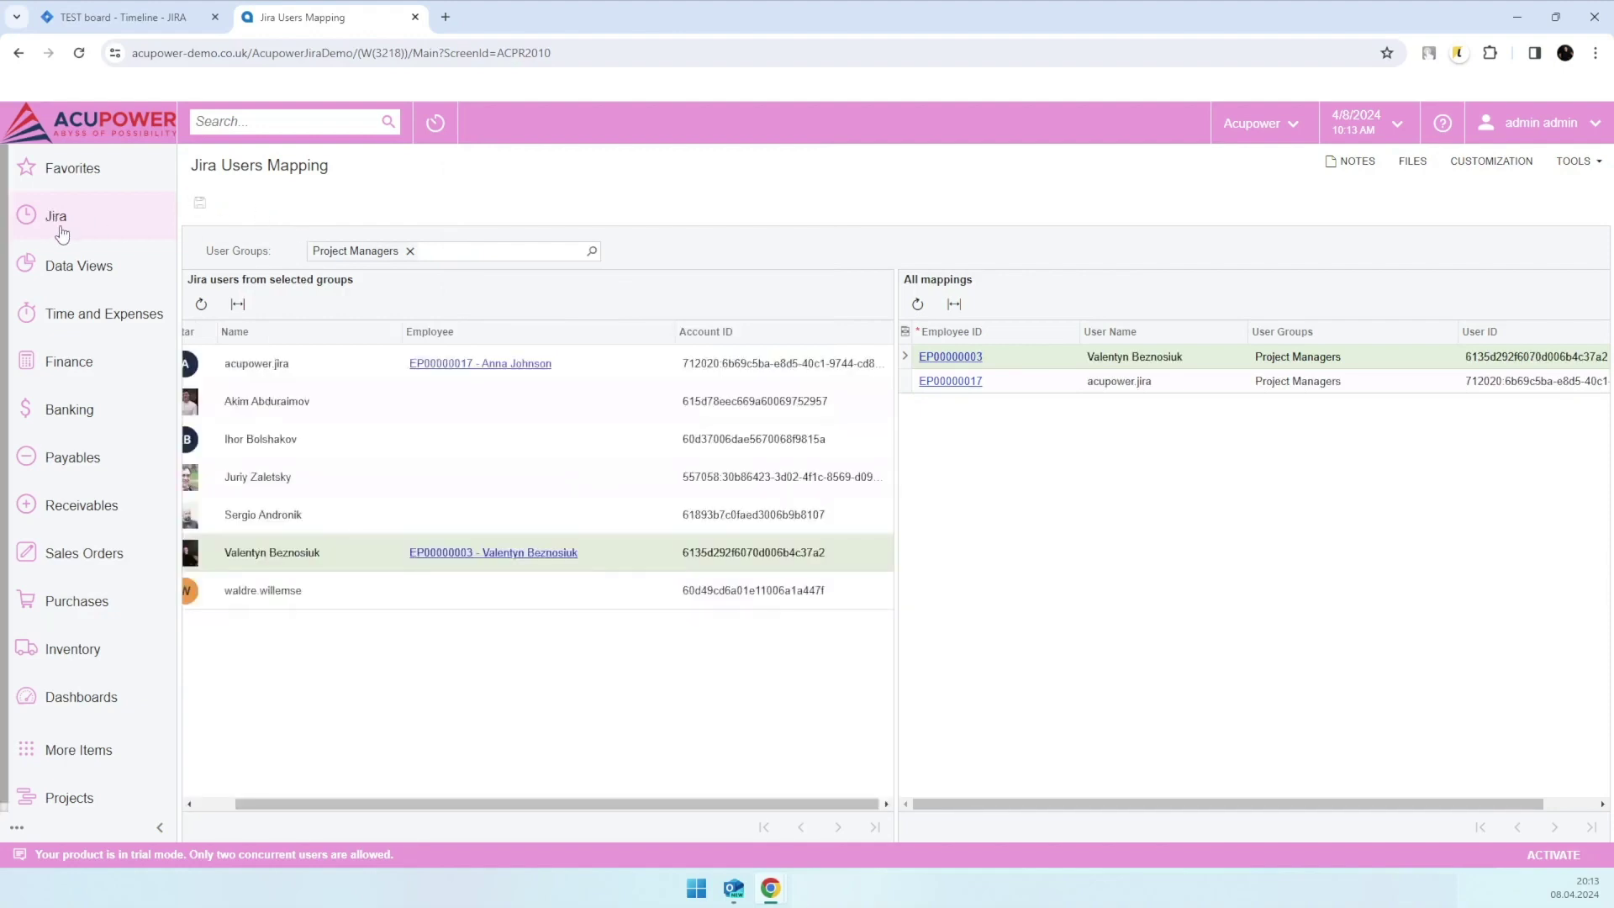
Clear the Project Managers user group filter, save, and go to Jira Worklogs Synchronization
left_click_drag(633, 804, 594, 804)
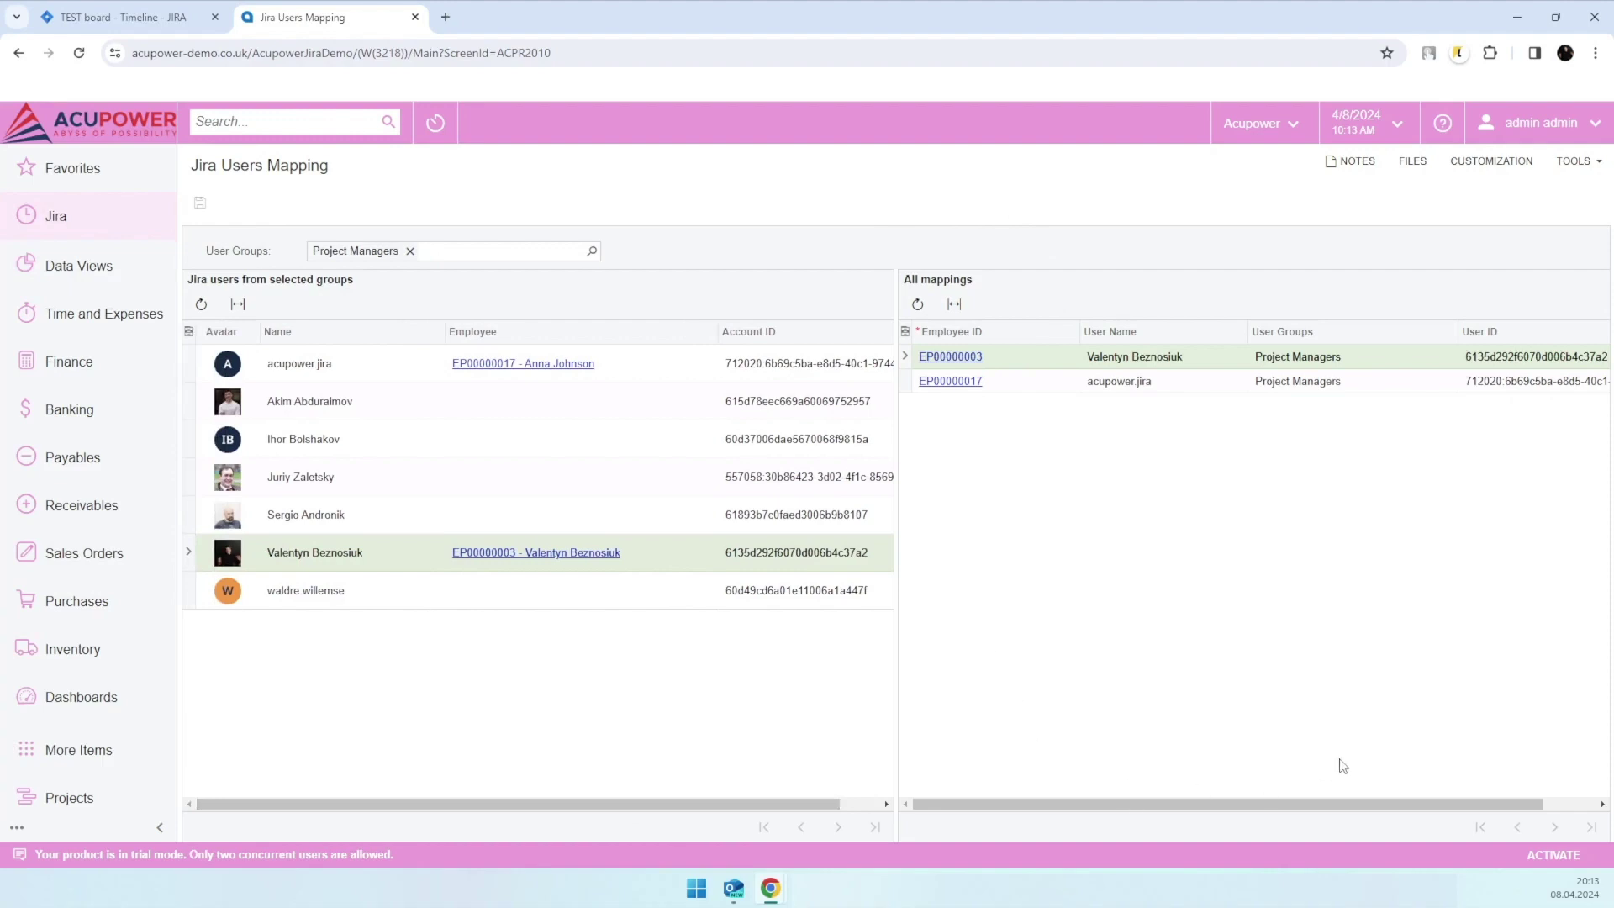
left_click(409, 250)
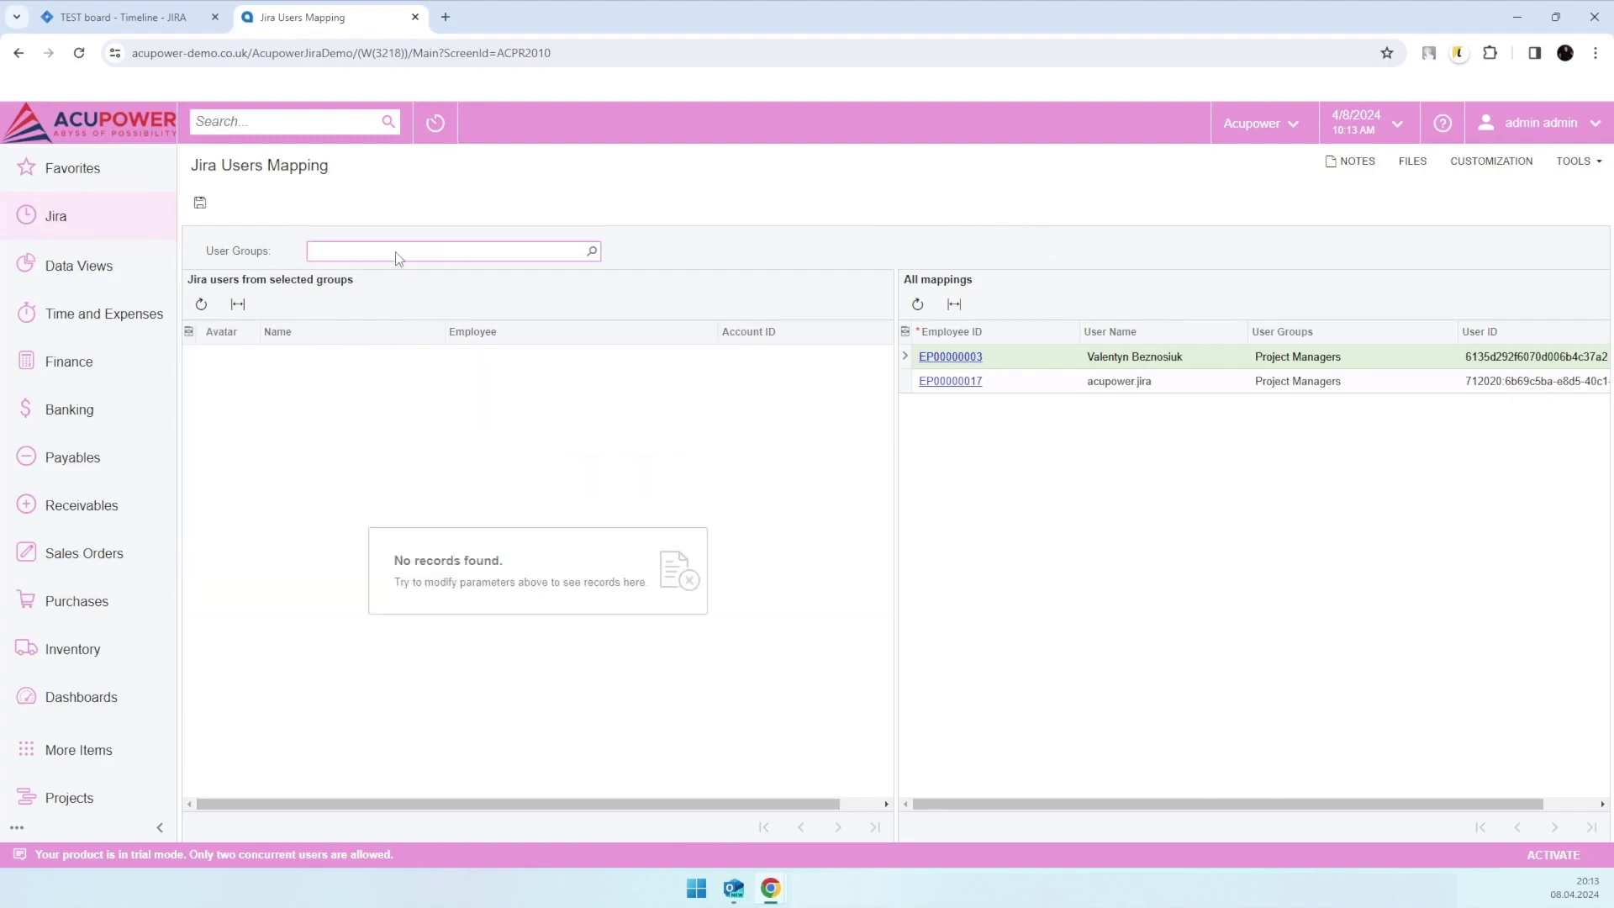
left_click(200, 205)
left_click(59, 227)
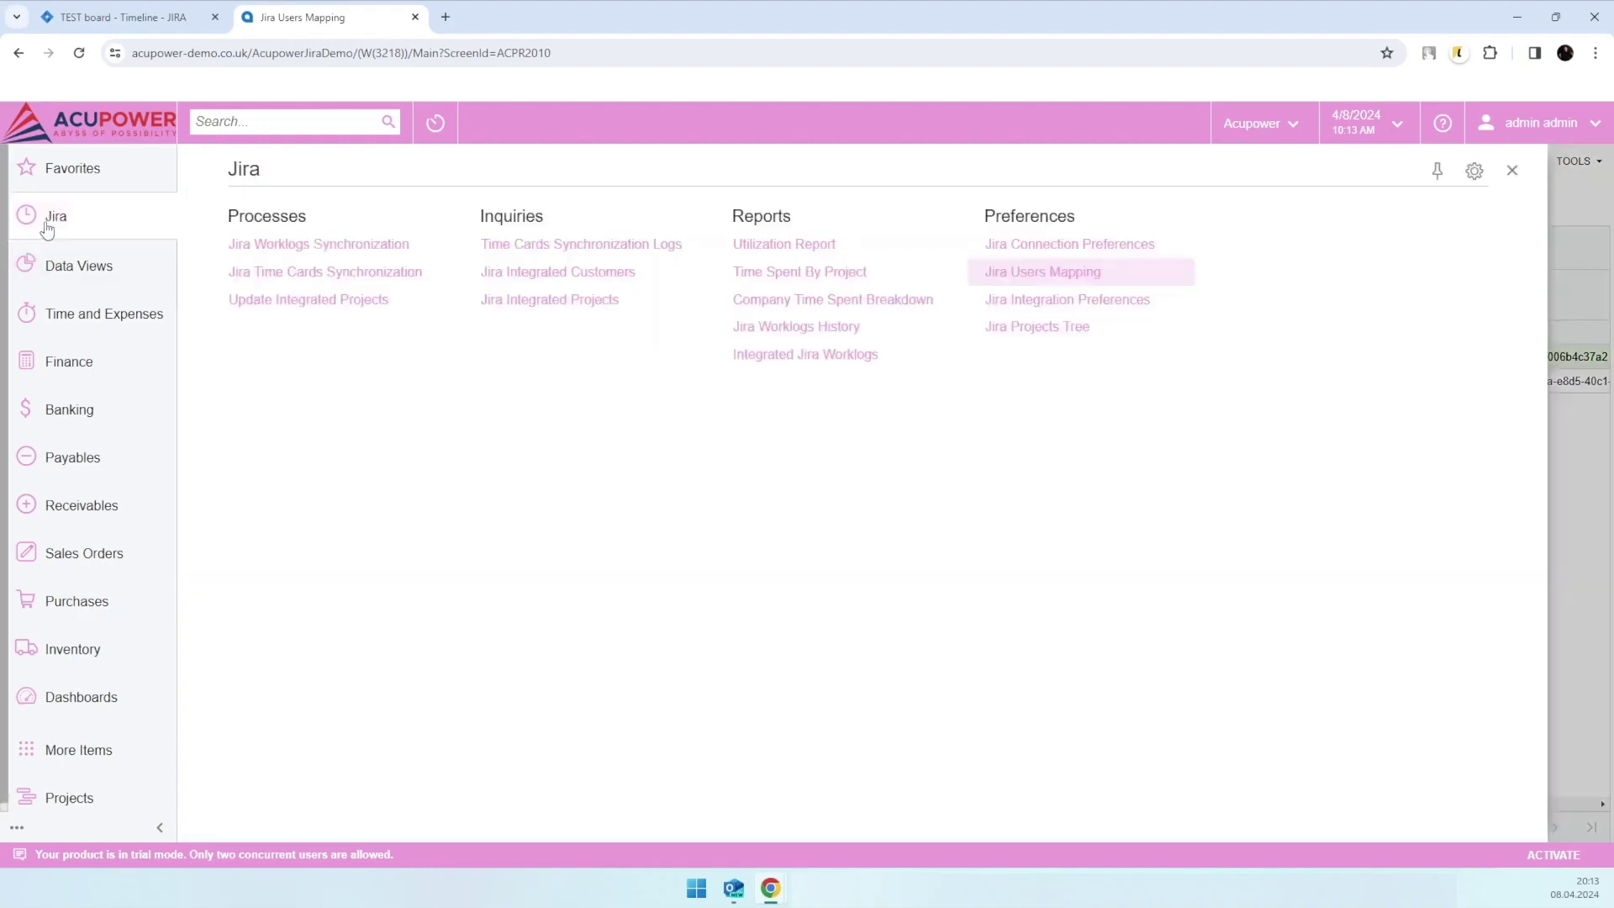
left_click(260, 245)
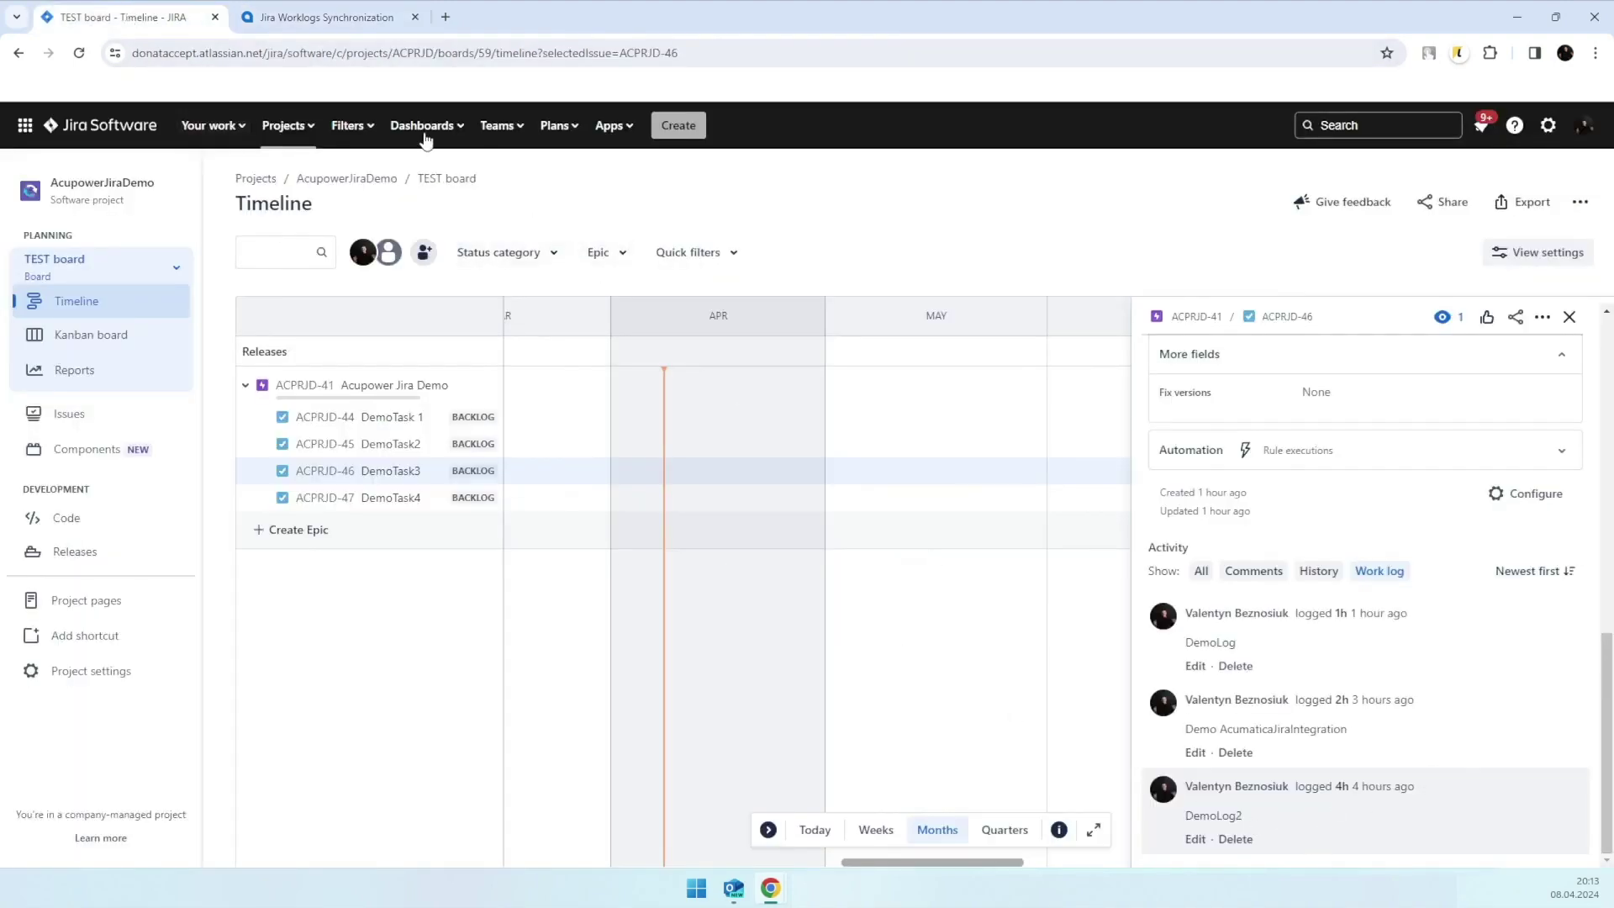
Synchronize Jira worklogs and inspect the new Initial record for ACPRJD-46
left_click(324, 17)
left_click(361, 202)
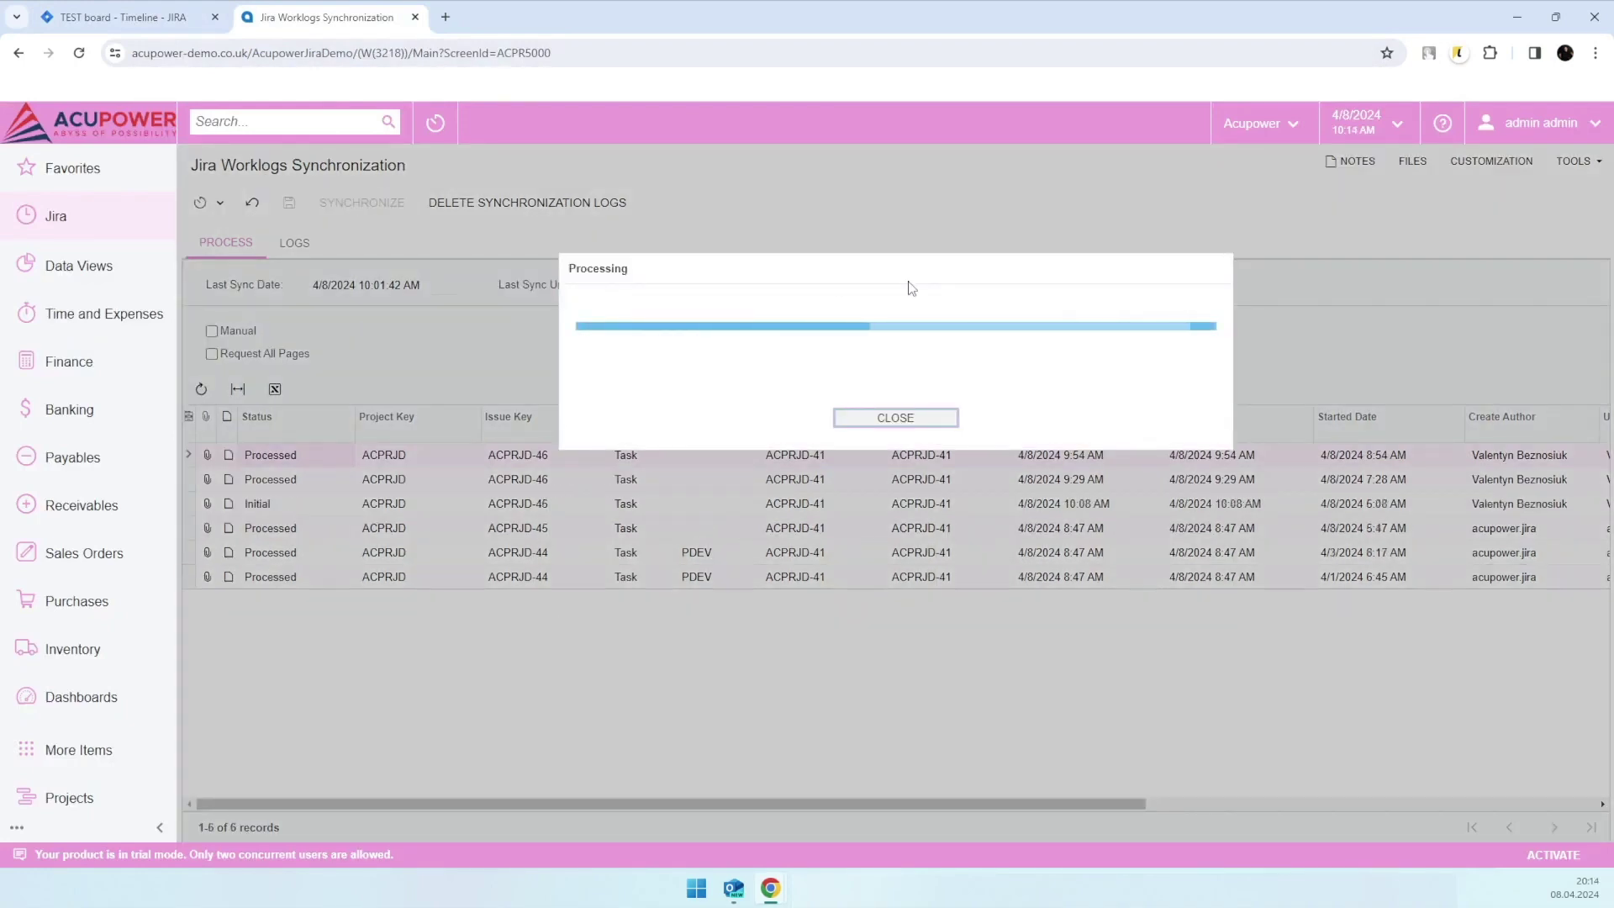
left_click(881, 414)
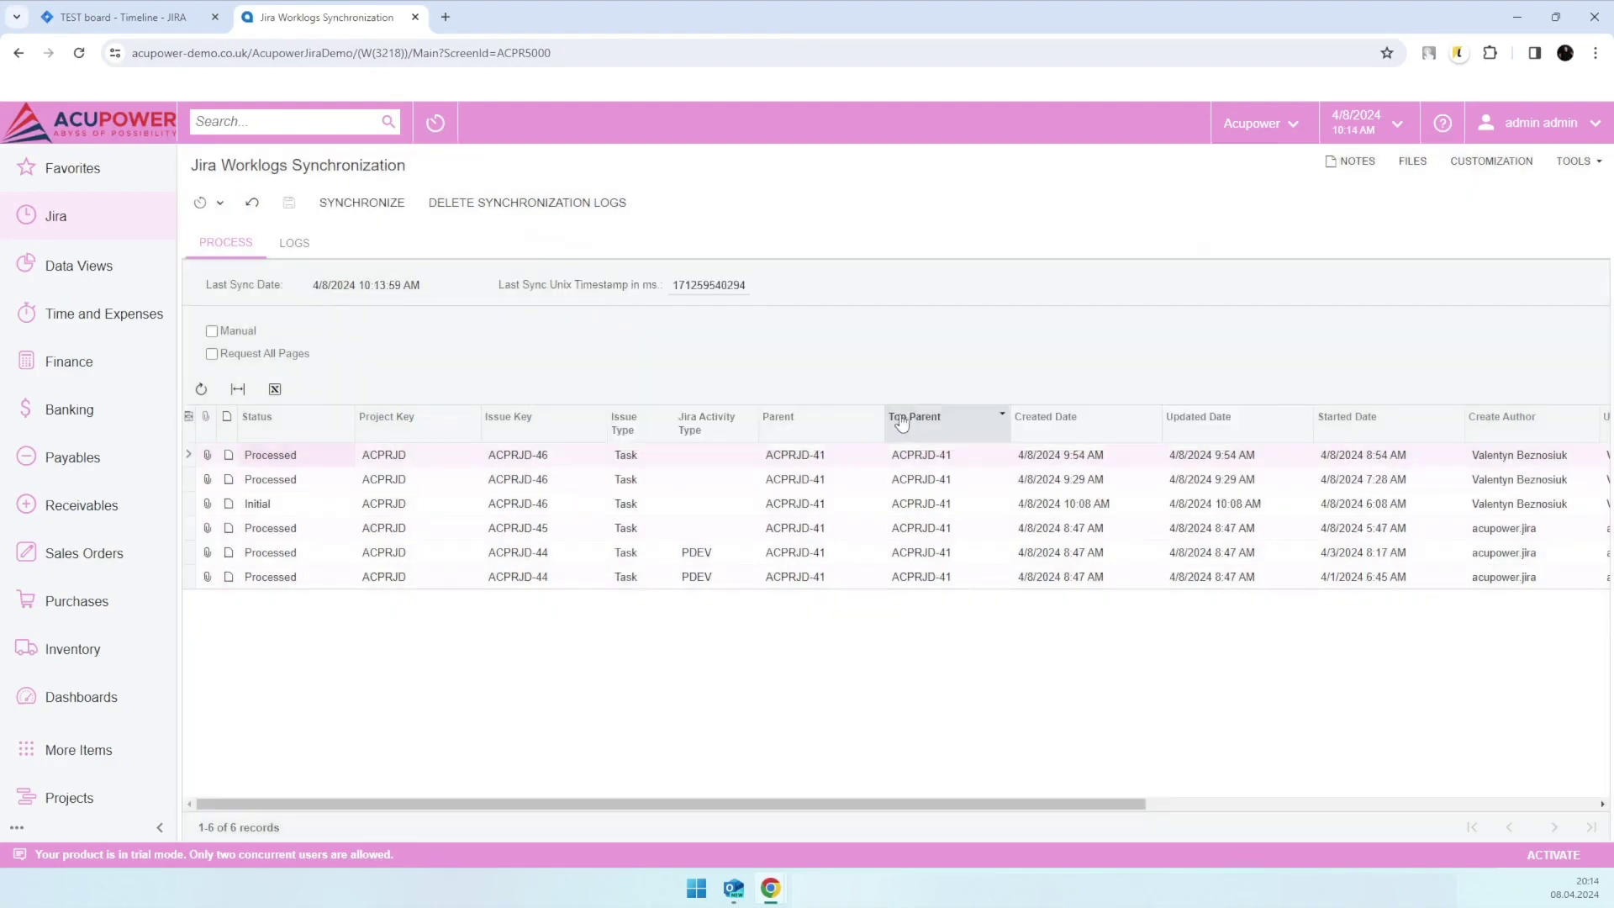
left_click(290, 508)
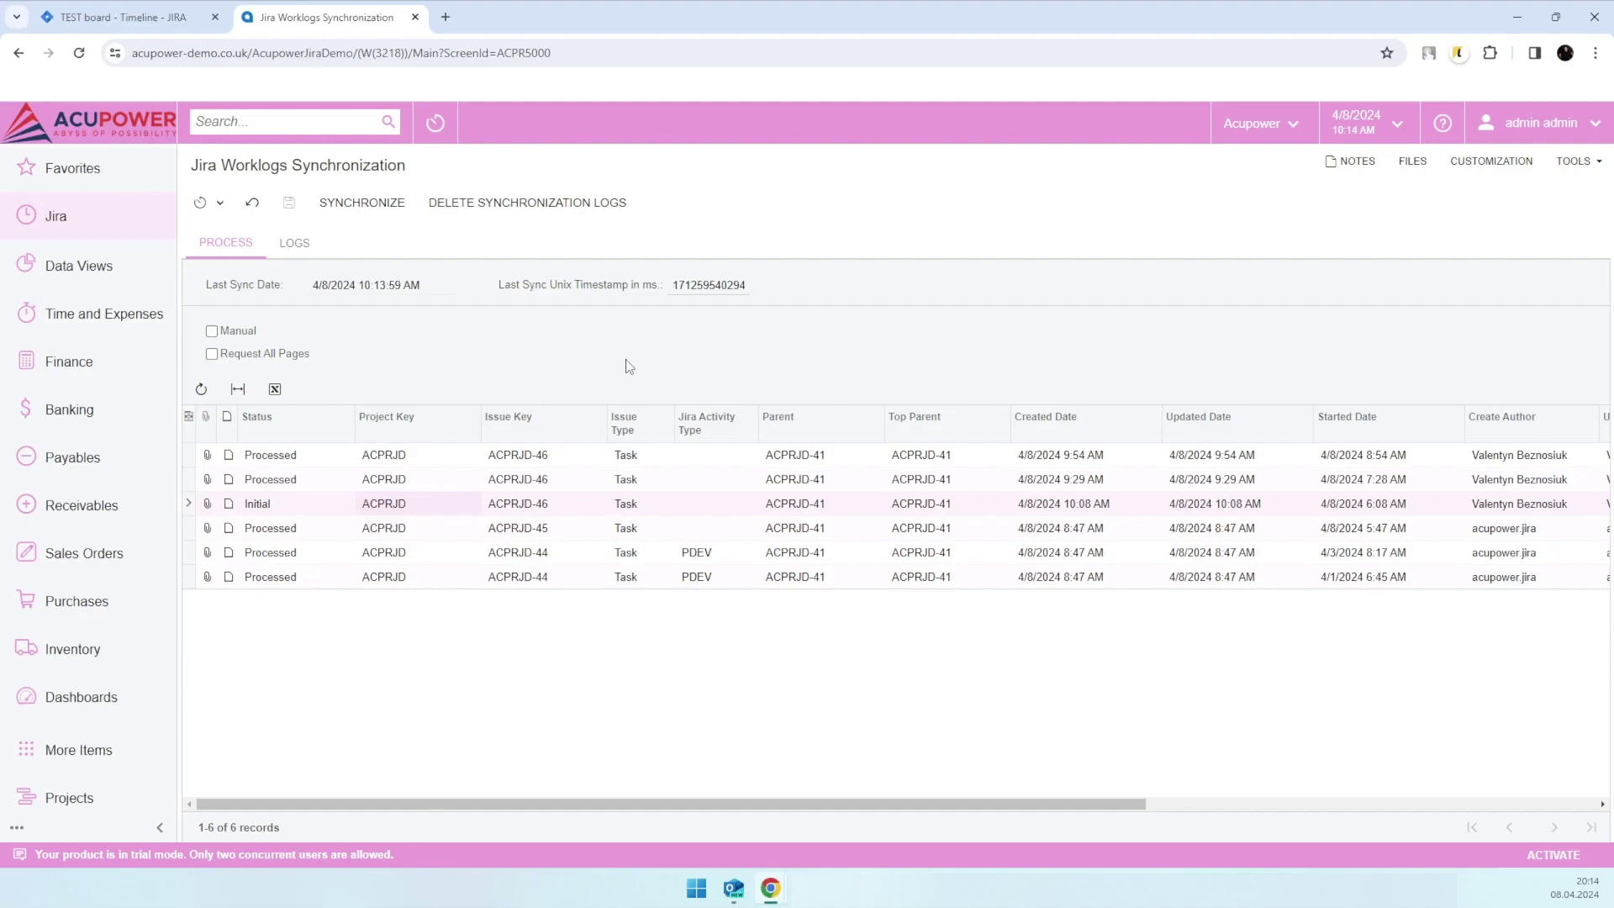
Search 'projec' and open project PR00000026 from the Projects list
left_click(240, 121)
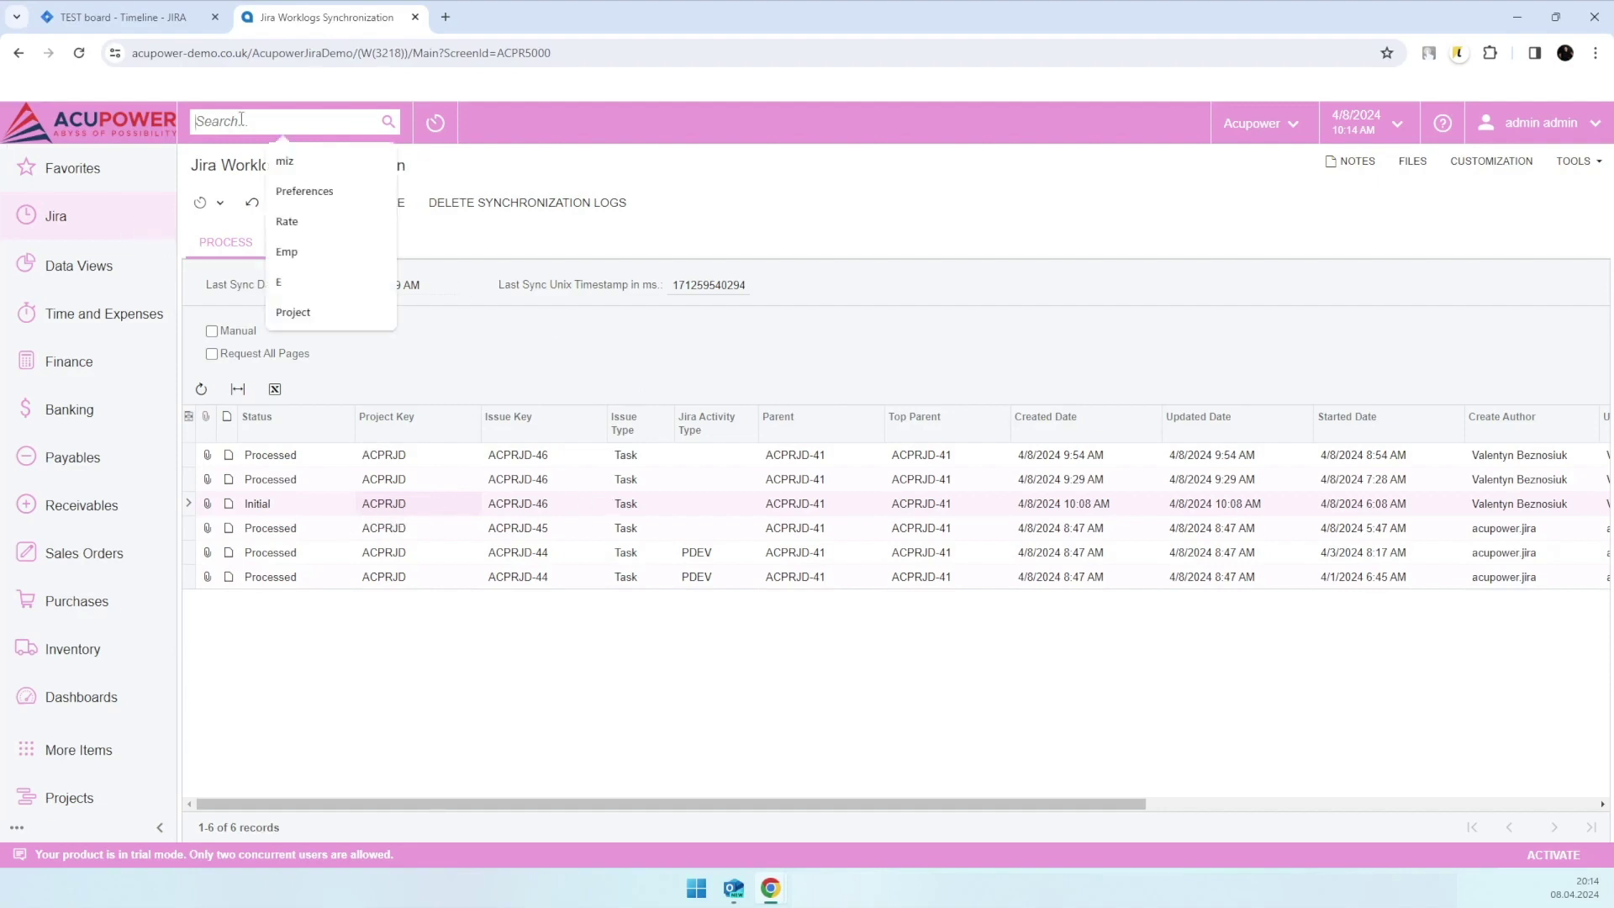
type("project")
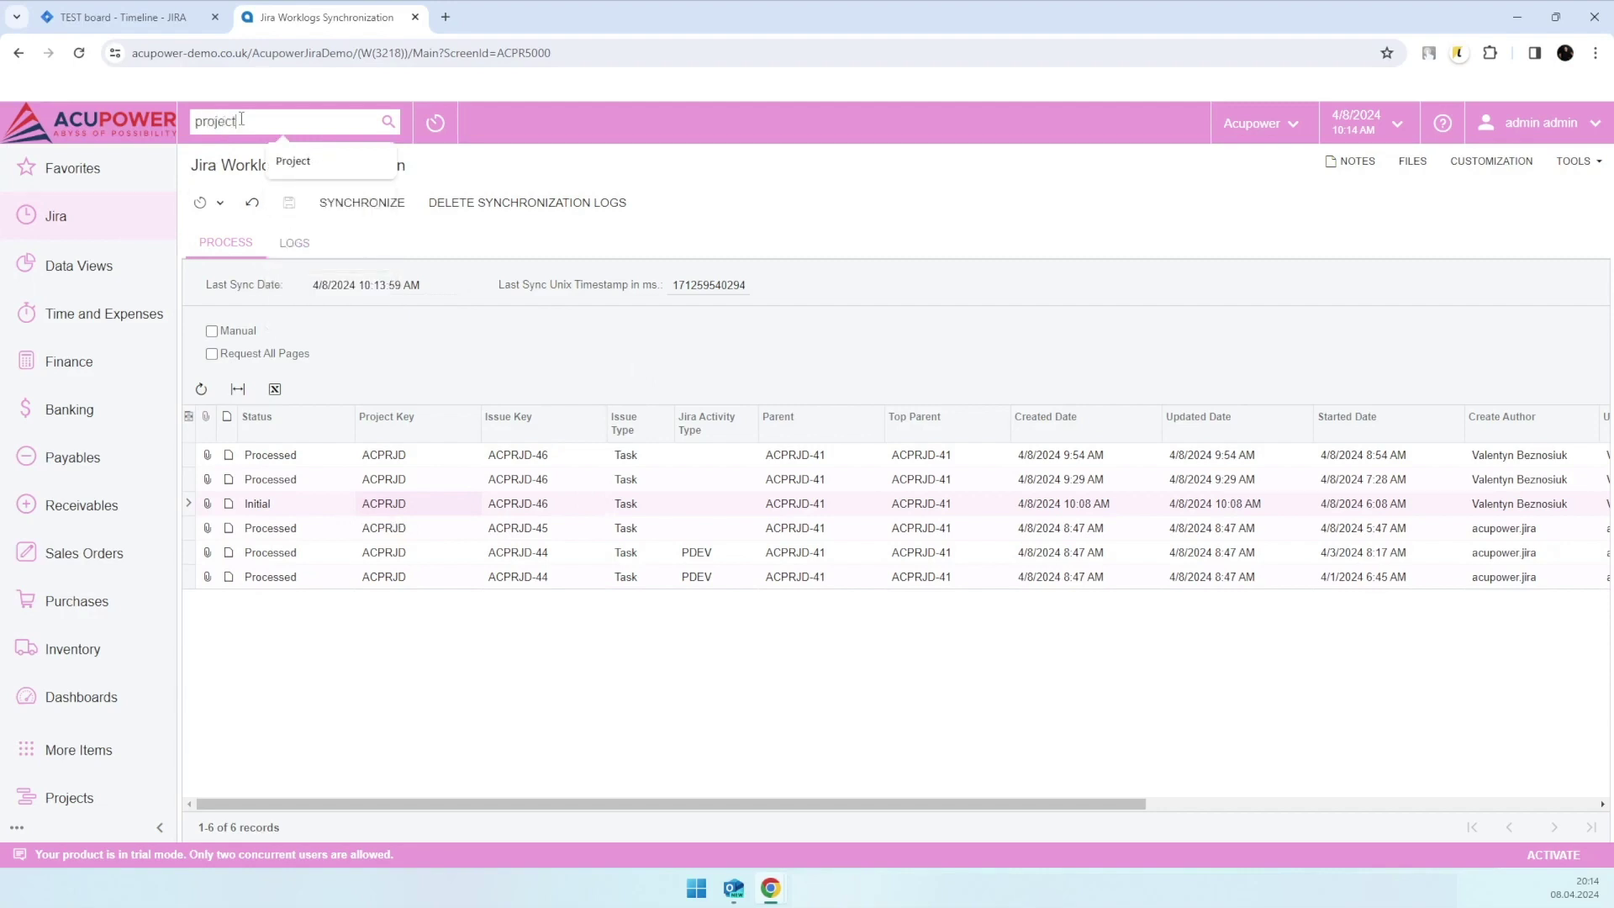
key("Return")
left_click(276, 500)
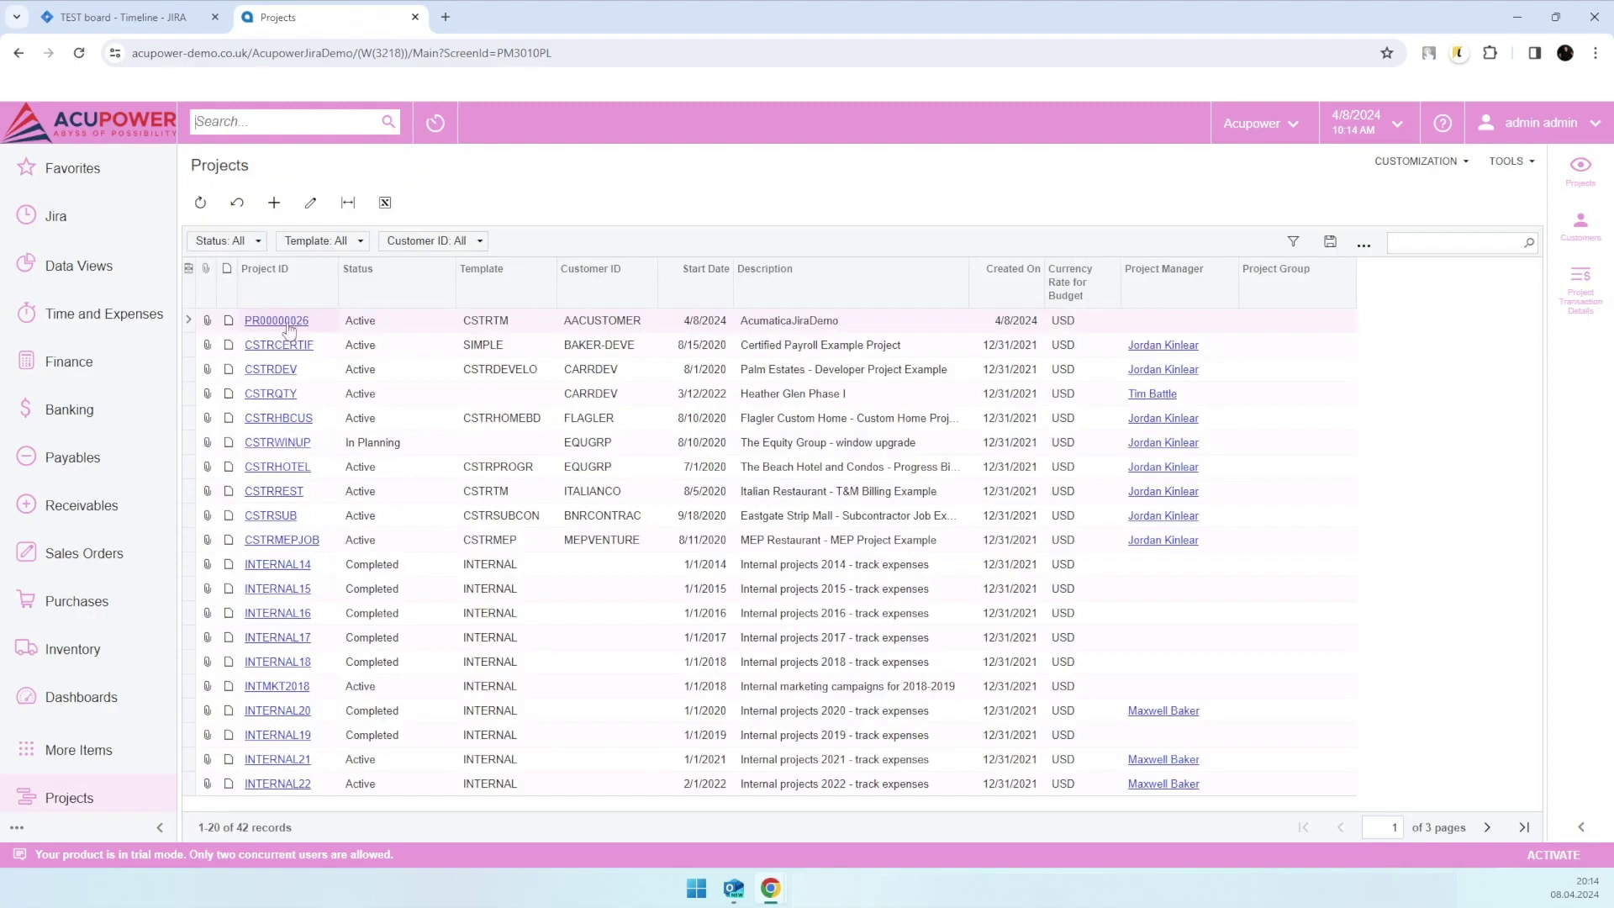
left_click(286, 322)
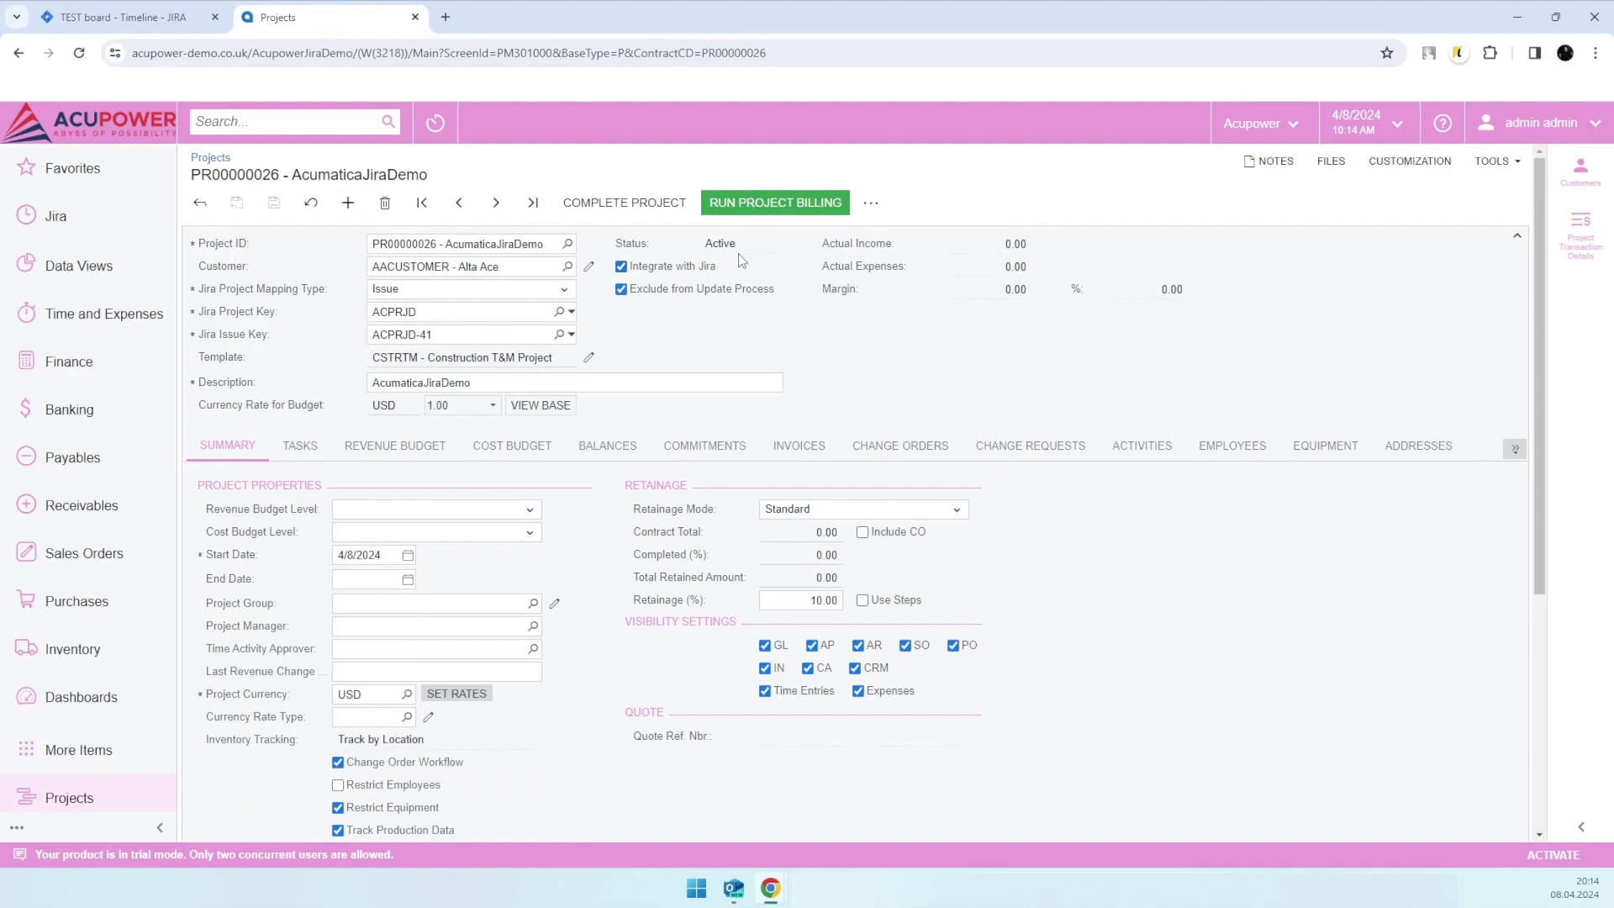
Toggle Integrate with Jira off and on, reload to discard changes, and review mapping type options
left_click(632, 269)
left_click(632, 269)
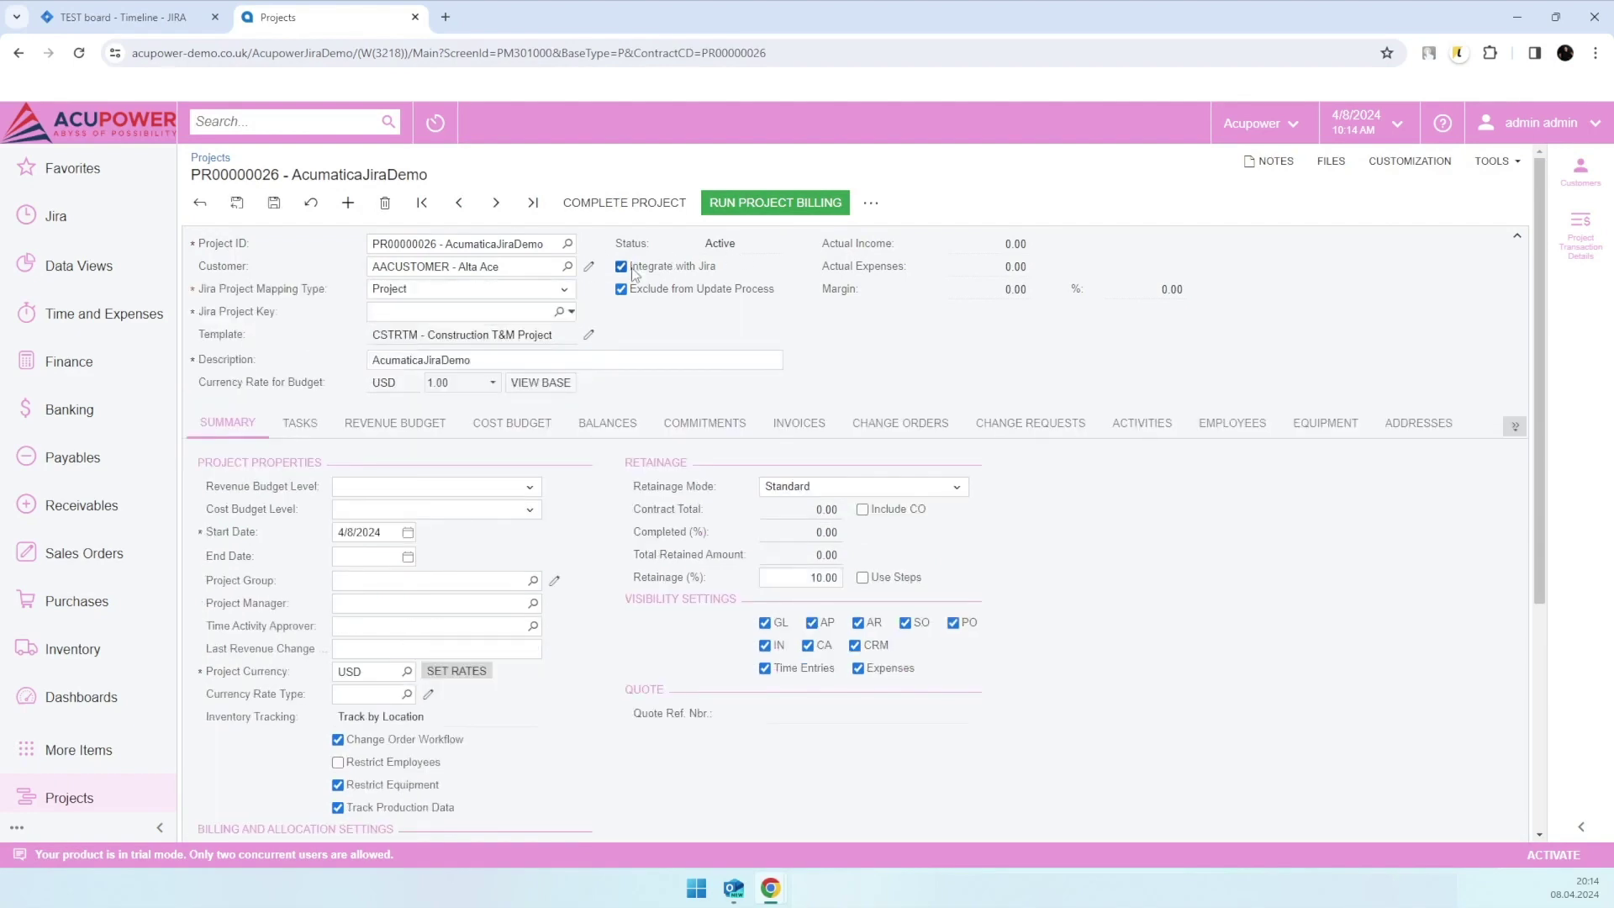
left_click(80, 57)
key("Return")
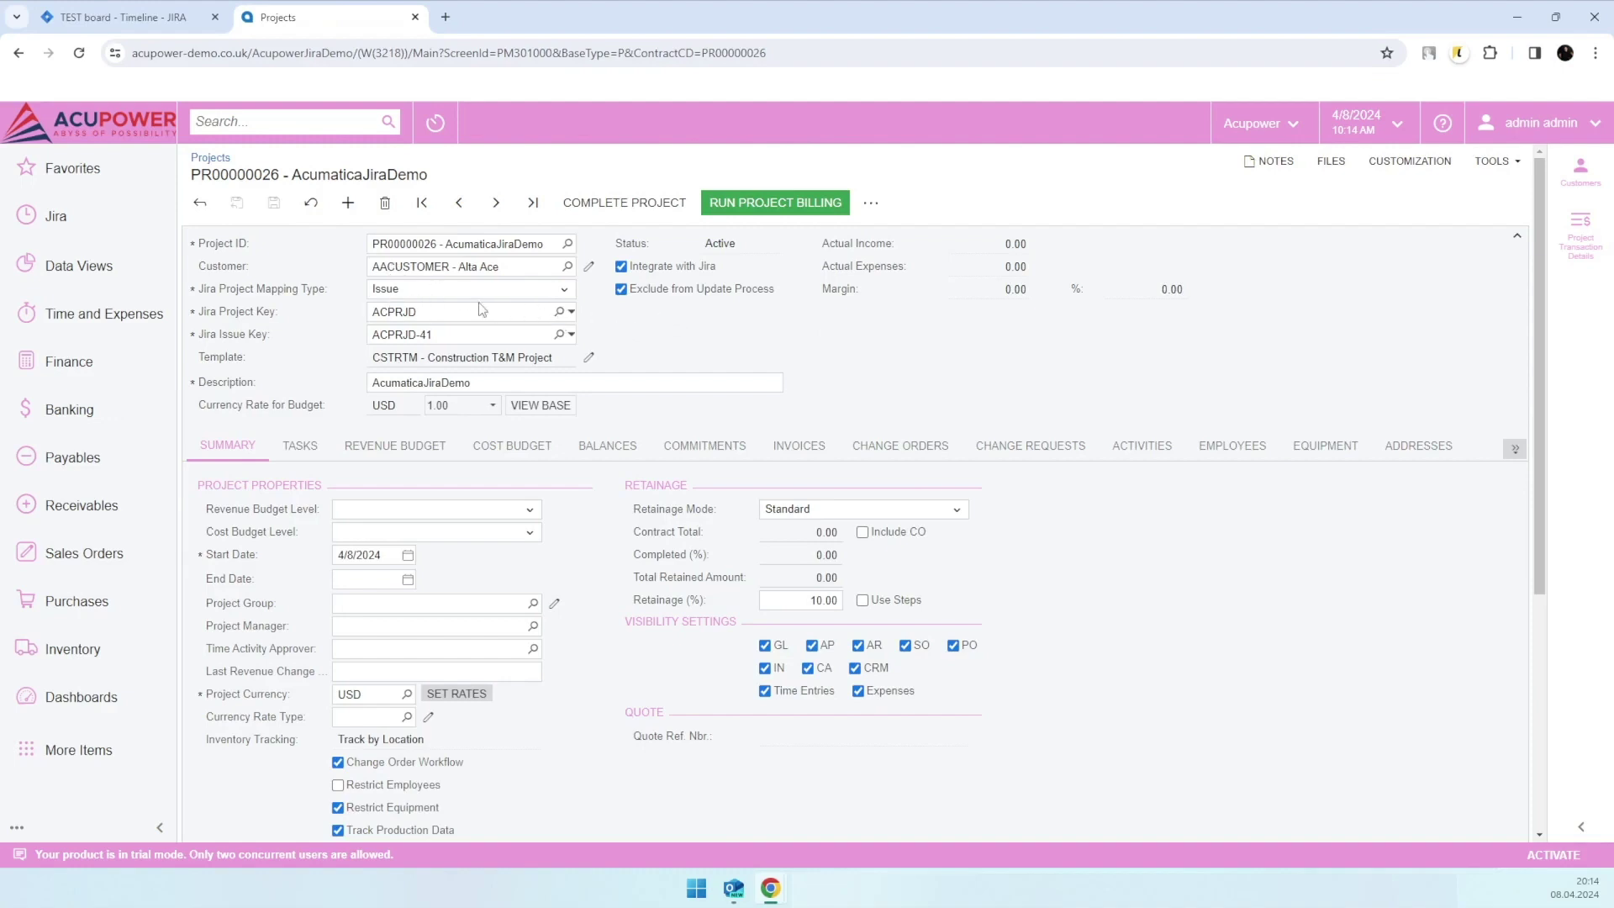
left_click(552, 291)
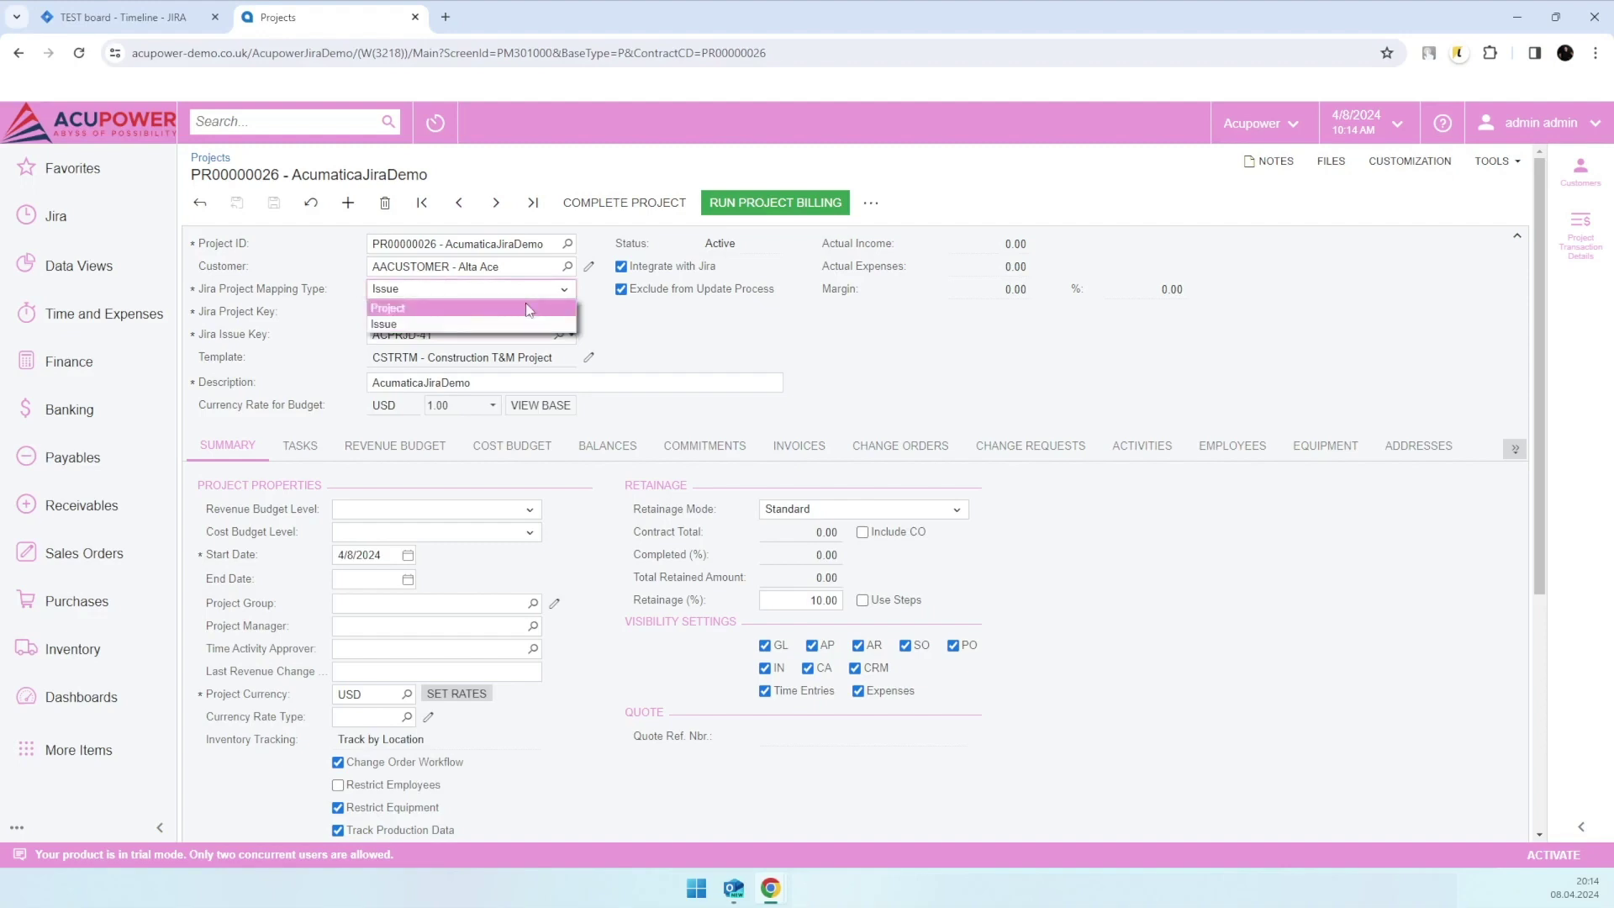
left_click(95, 12)
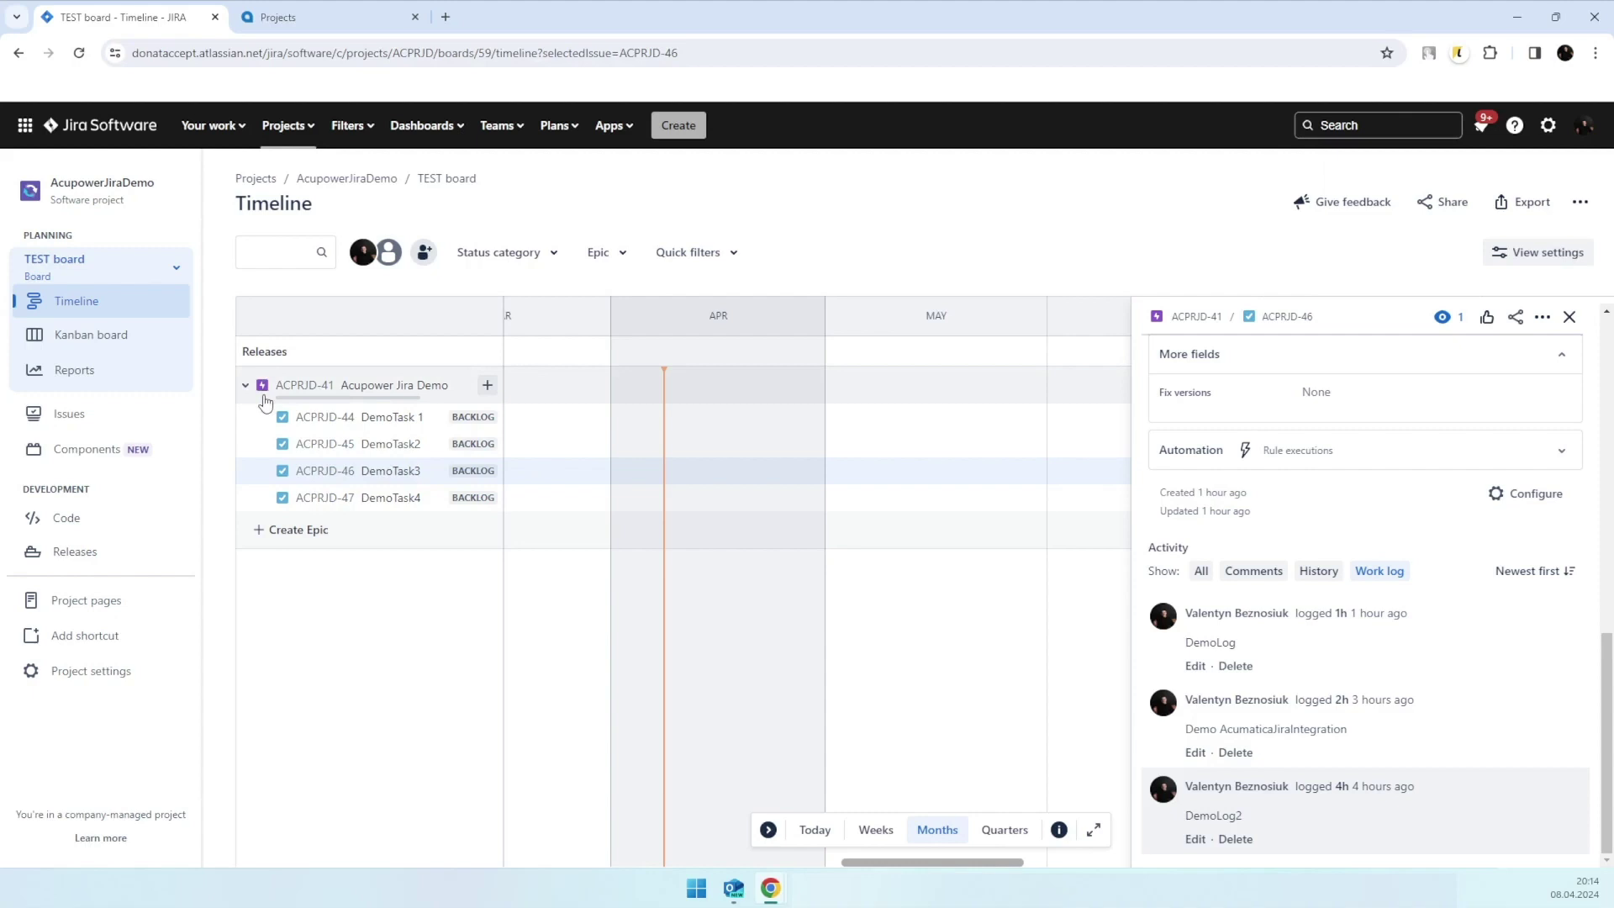
left_click(300, 21)
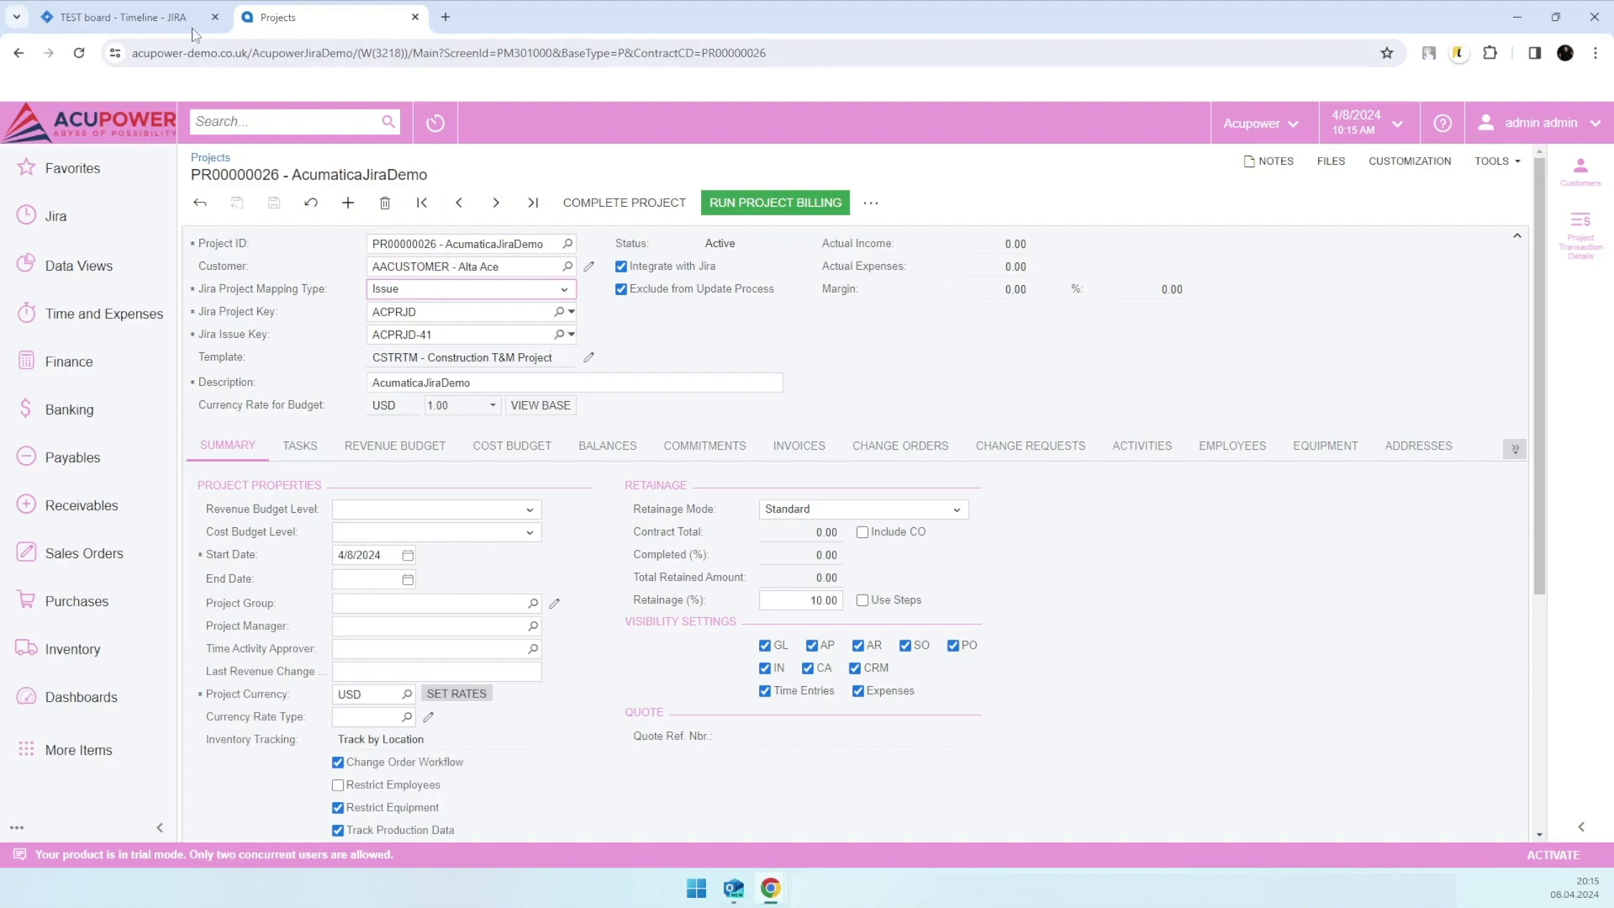
left_click(155, 21)
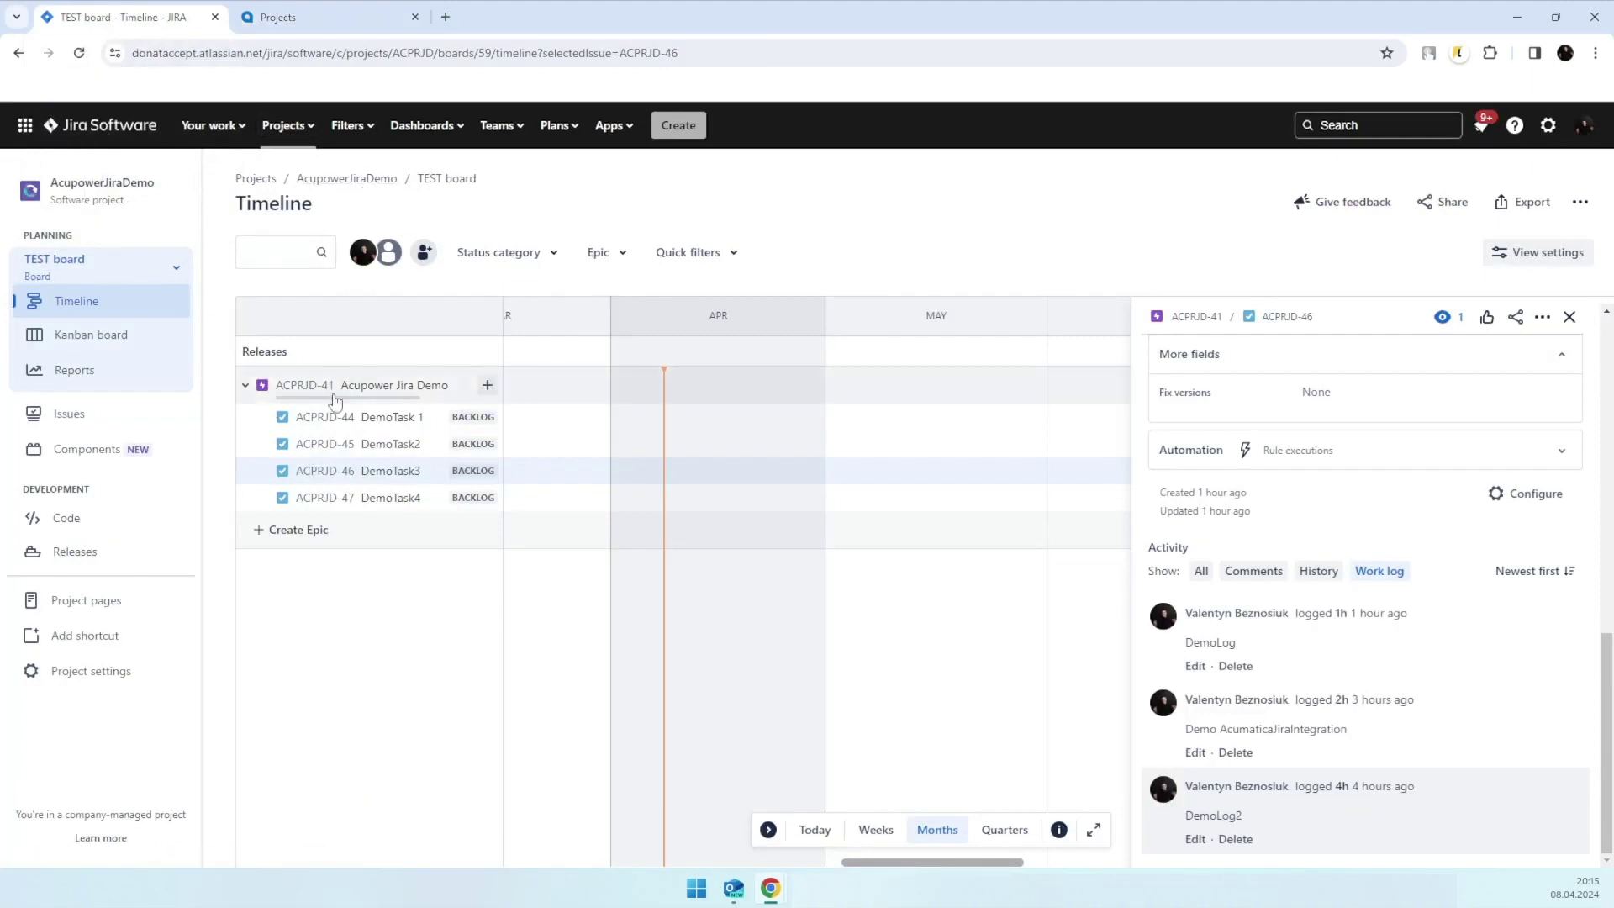
left_click(293, 24)
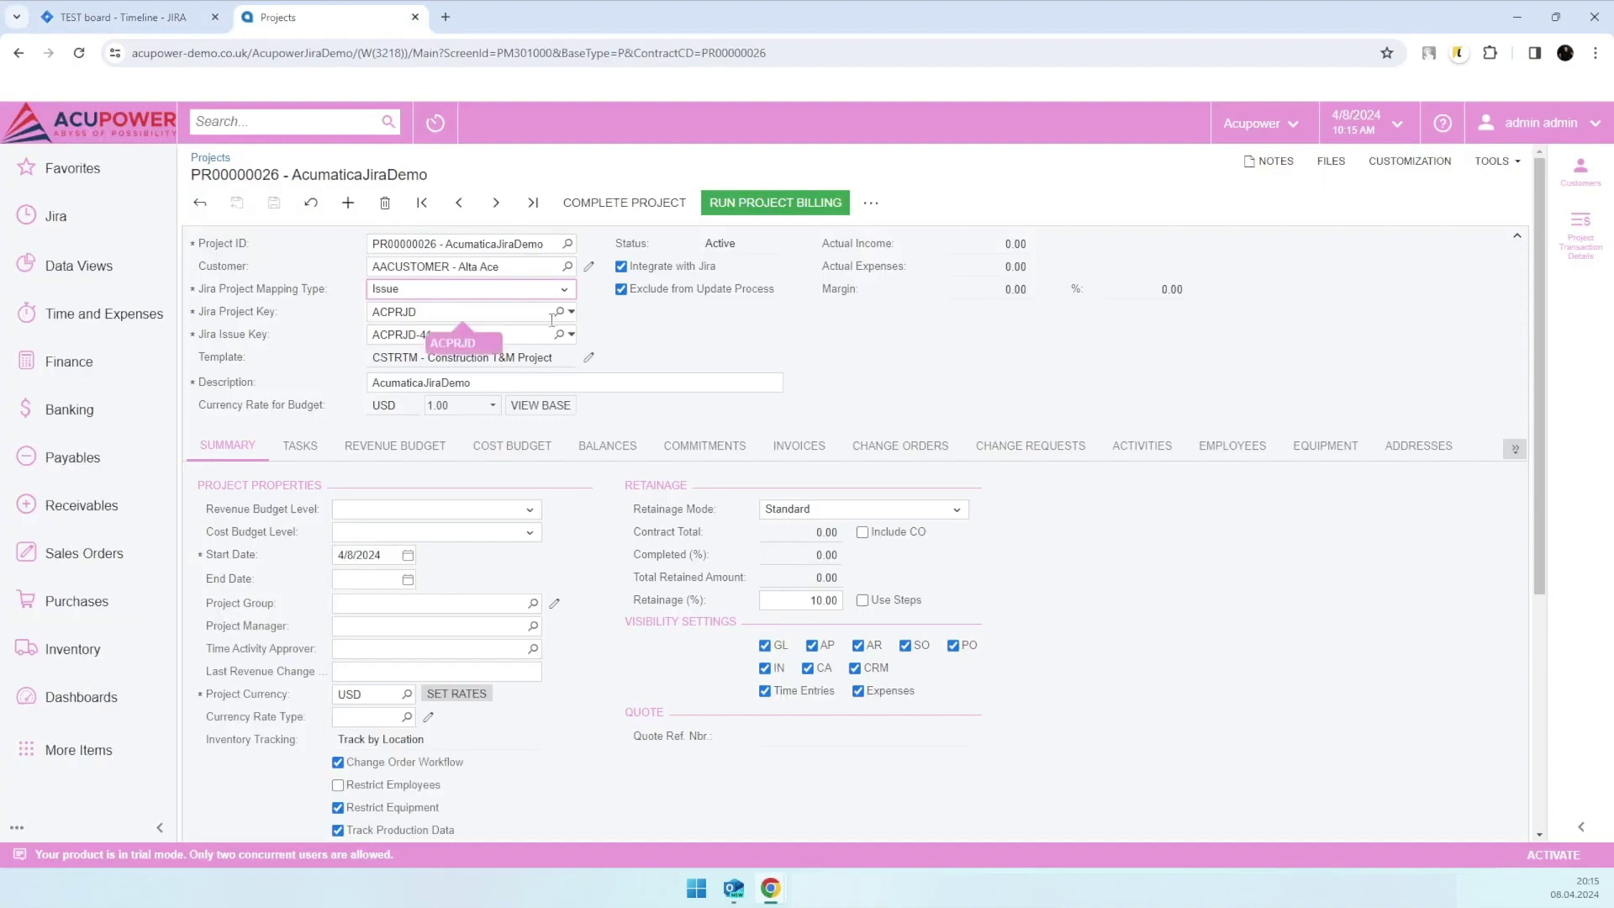
left_click(159, 18)
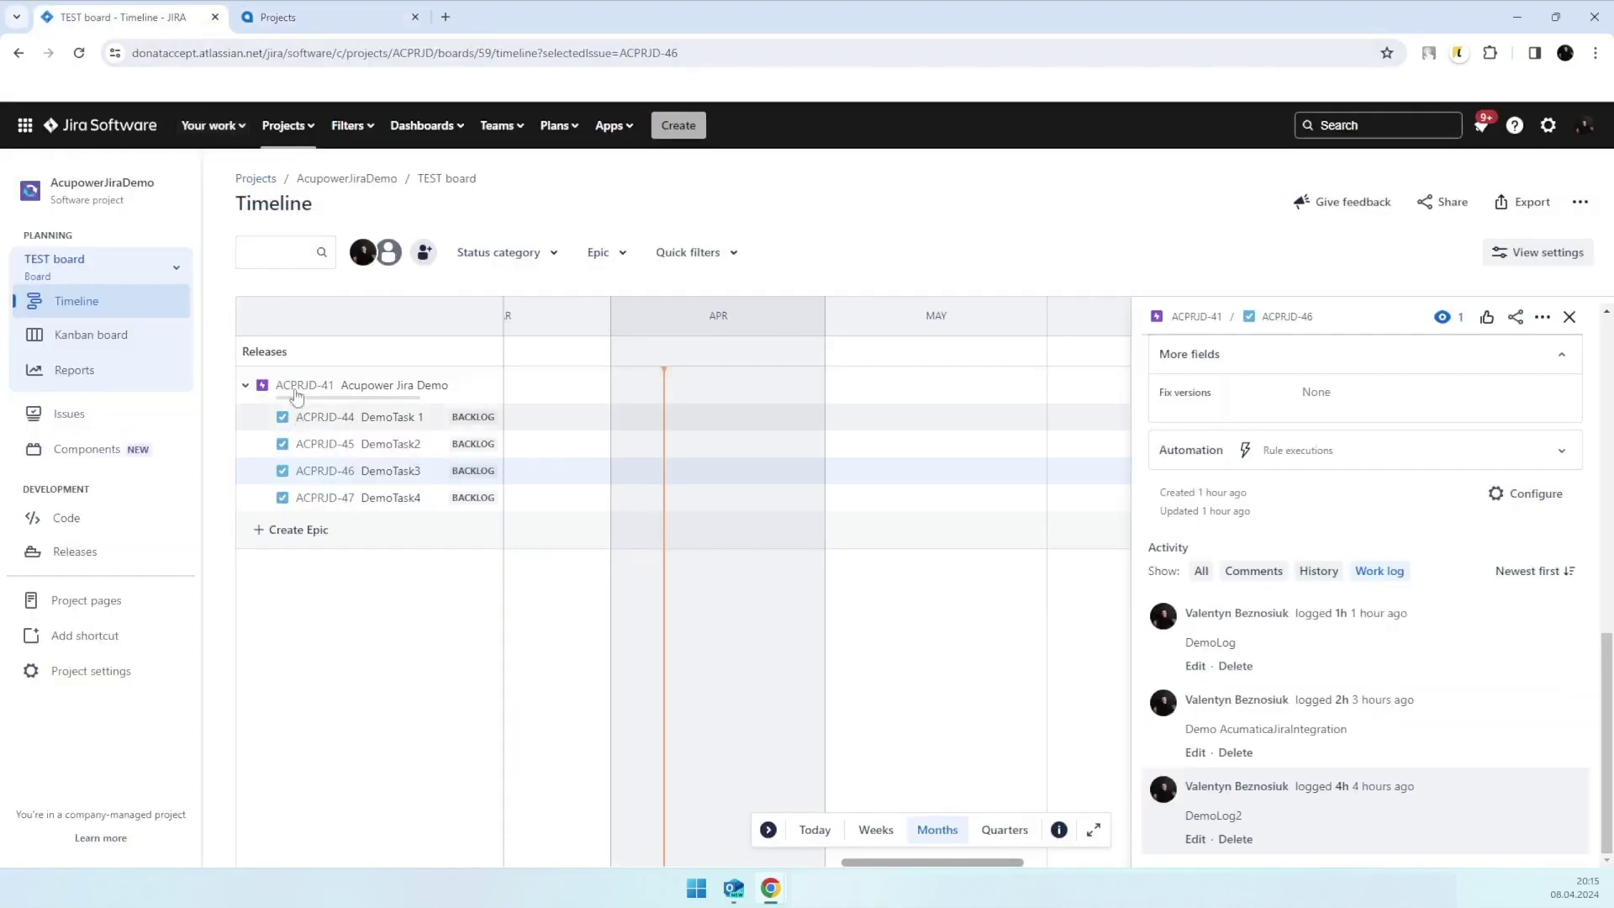
left_click(270, 24)
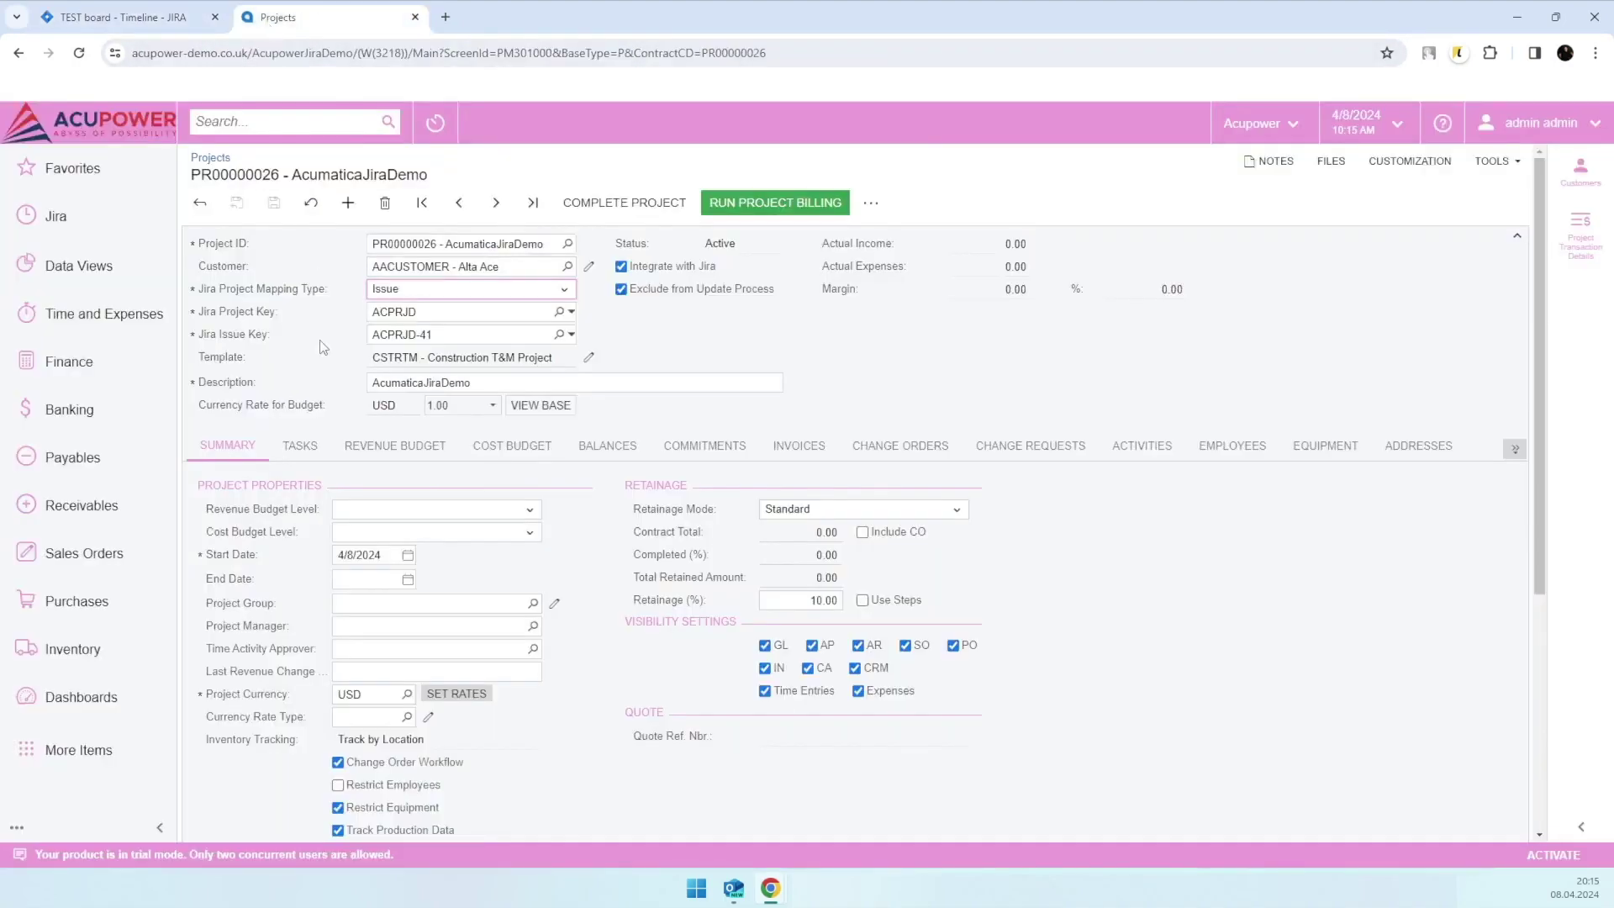
left_click(301, 452)
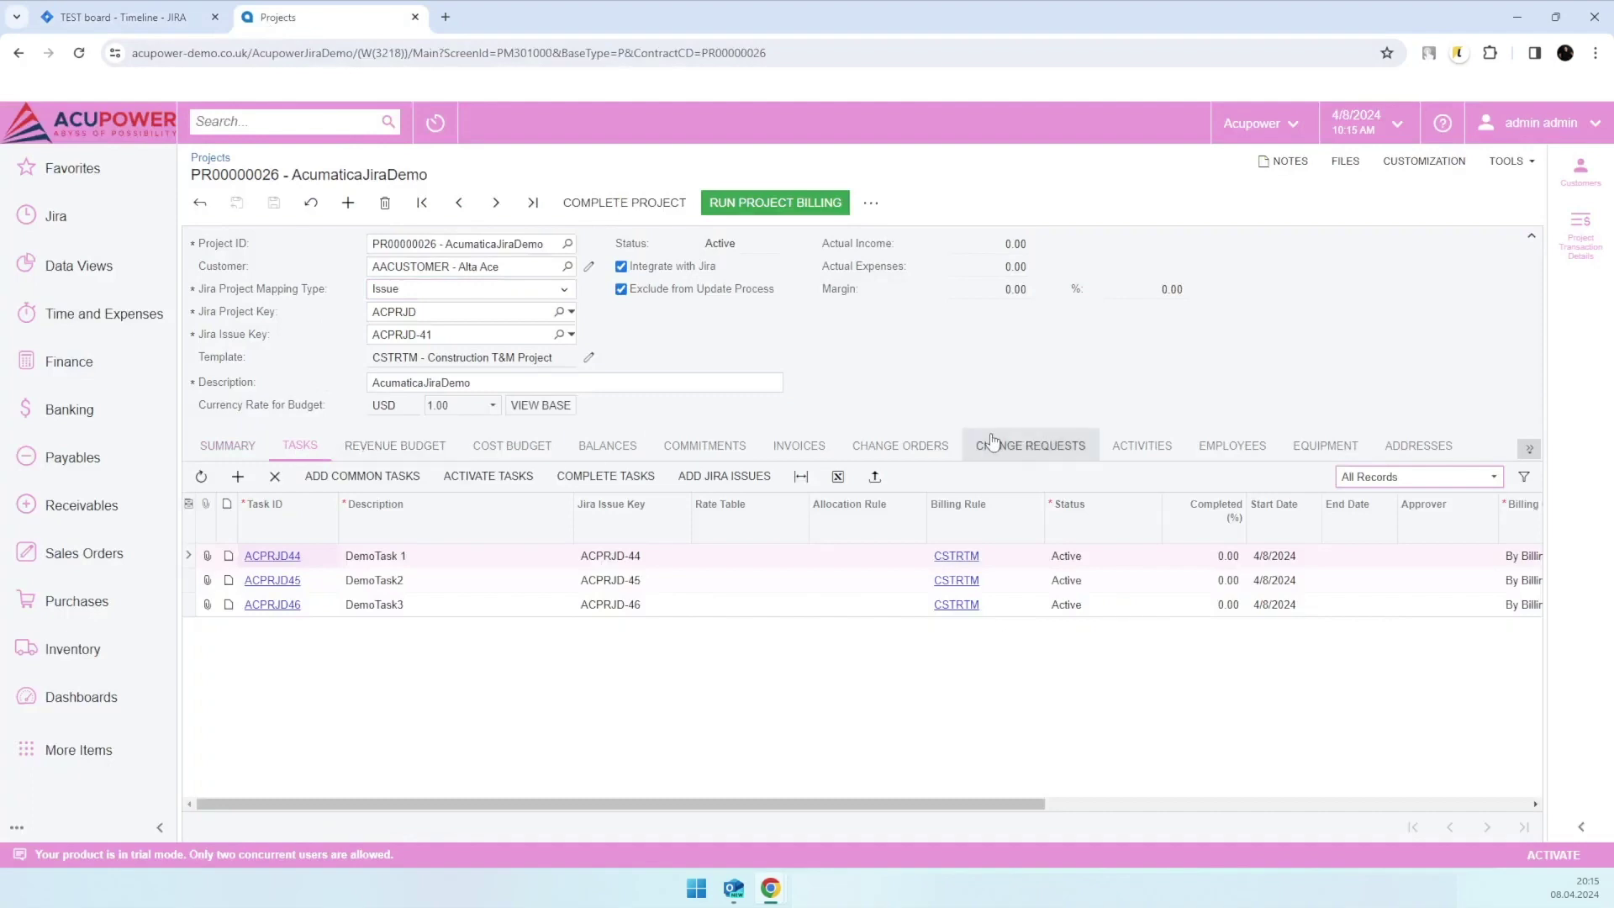
Add Jira issue ACPRJD-47 (DemoTask4) to the project from the Jira Issues dialog
left_click(713, 478)
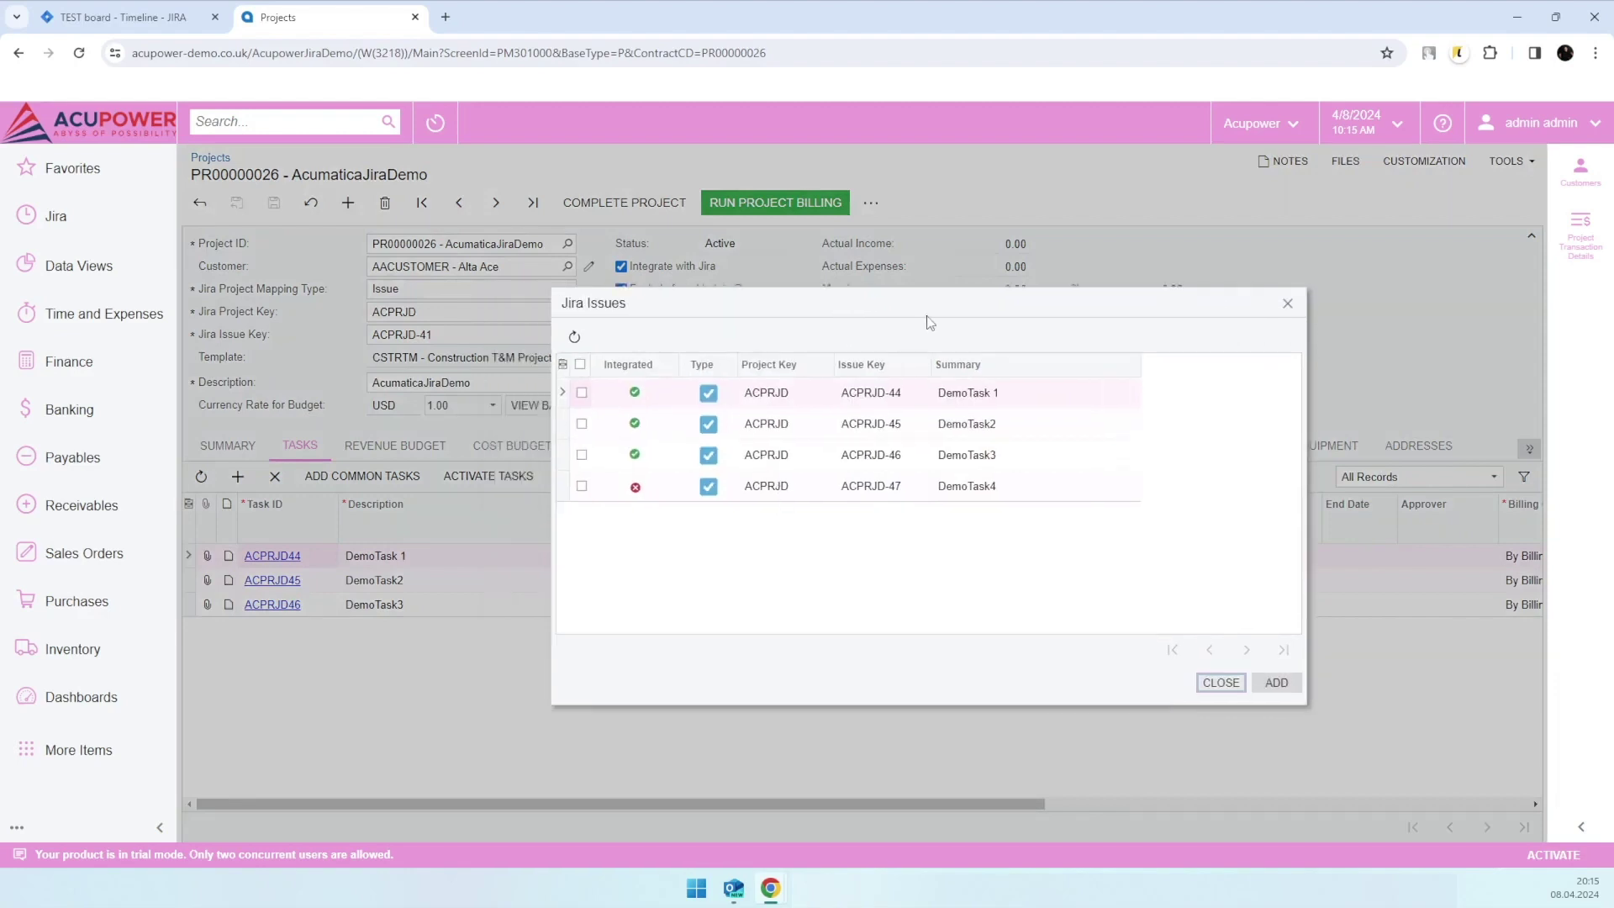
left_click_drag(849, 316, 990, 350)
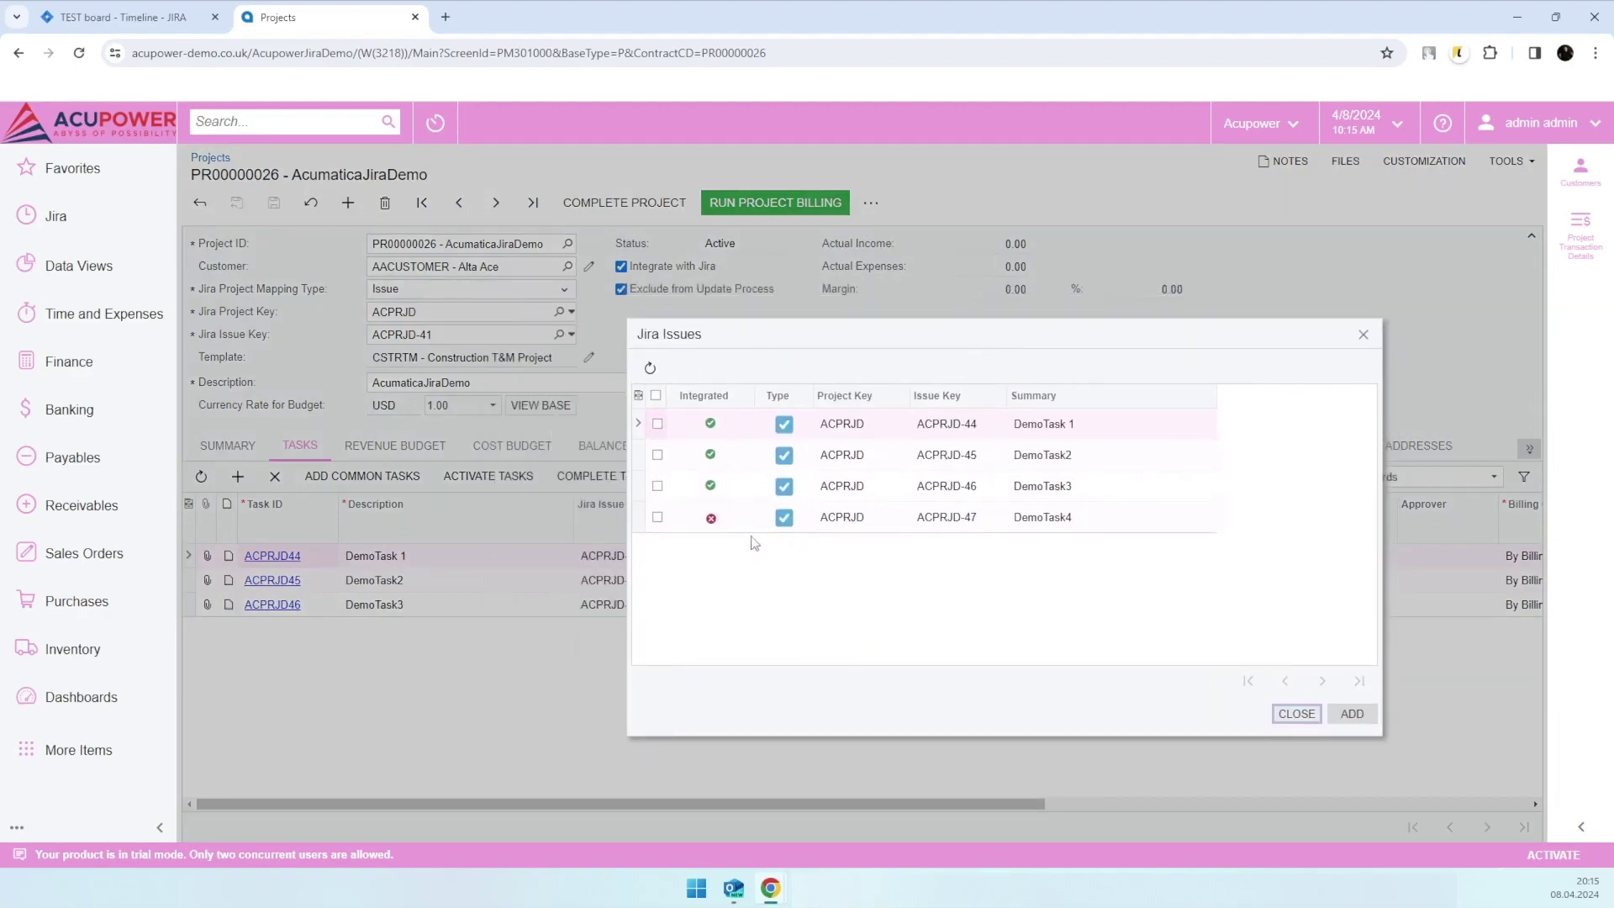
left_click_drag(838, 335, 810, 334)
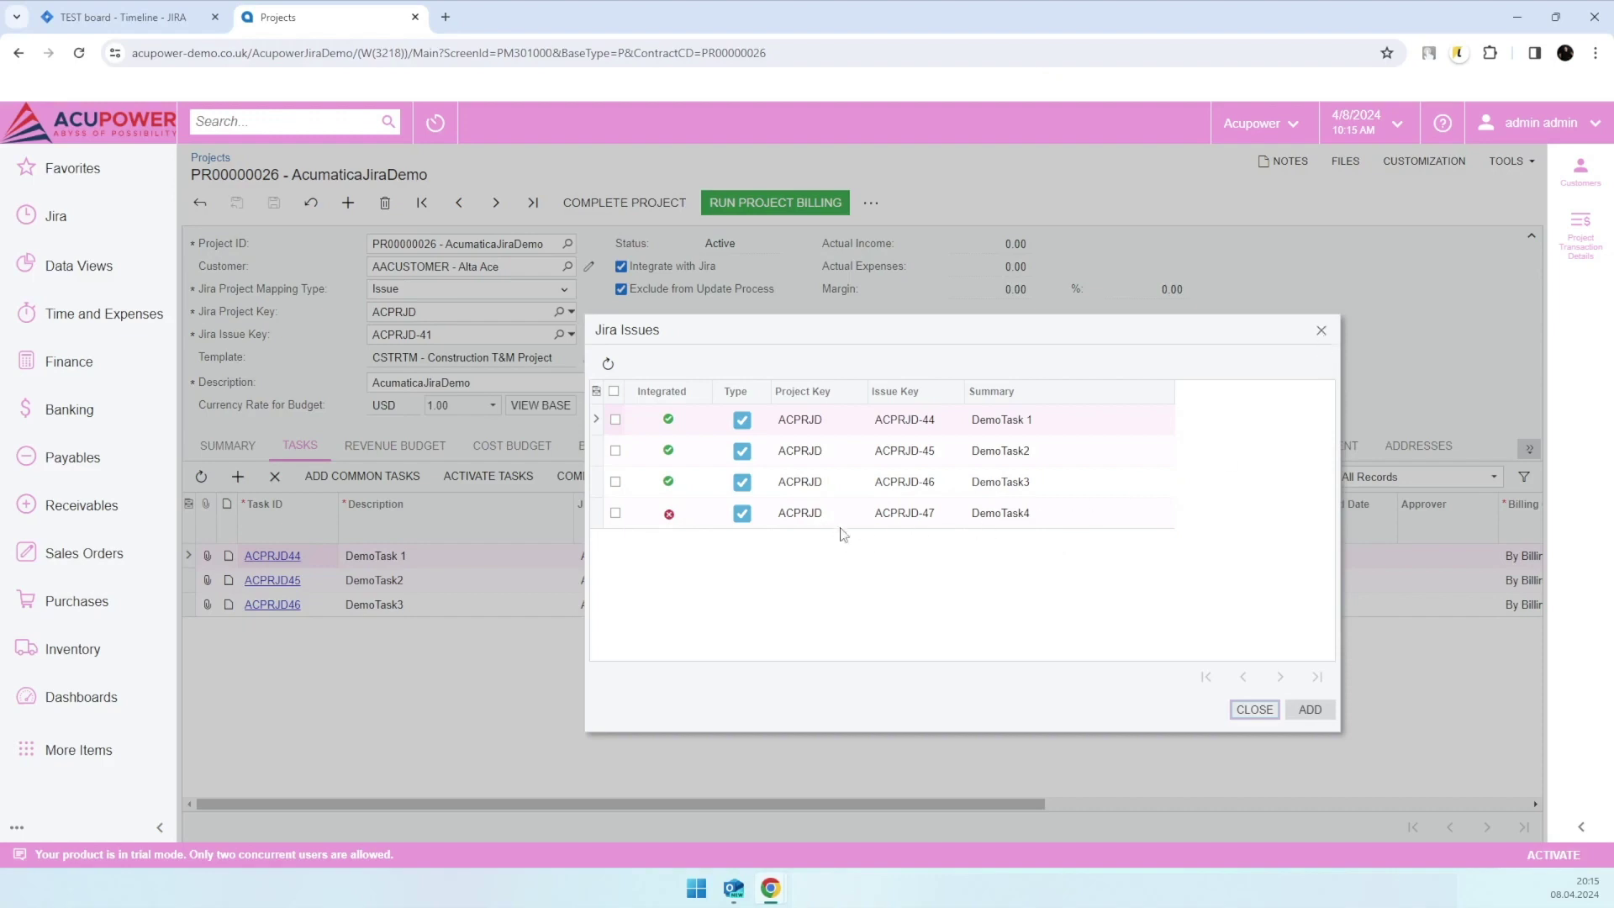
left_click(616, 513)
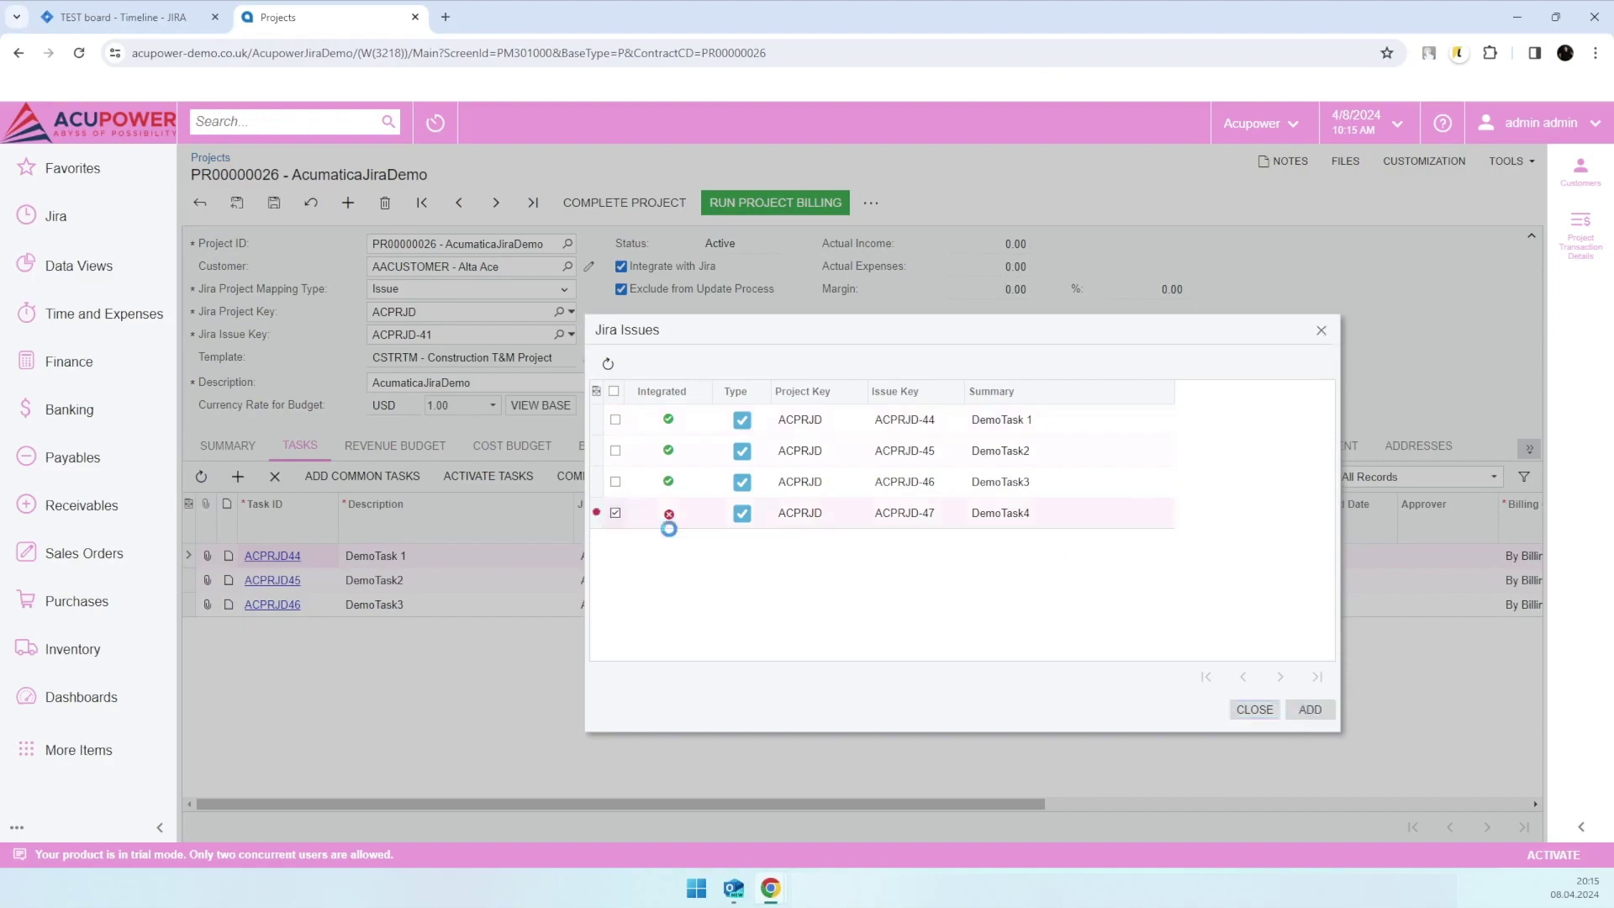
left_click(1329, 714)
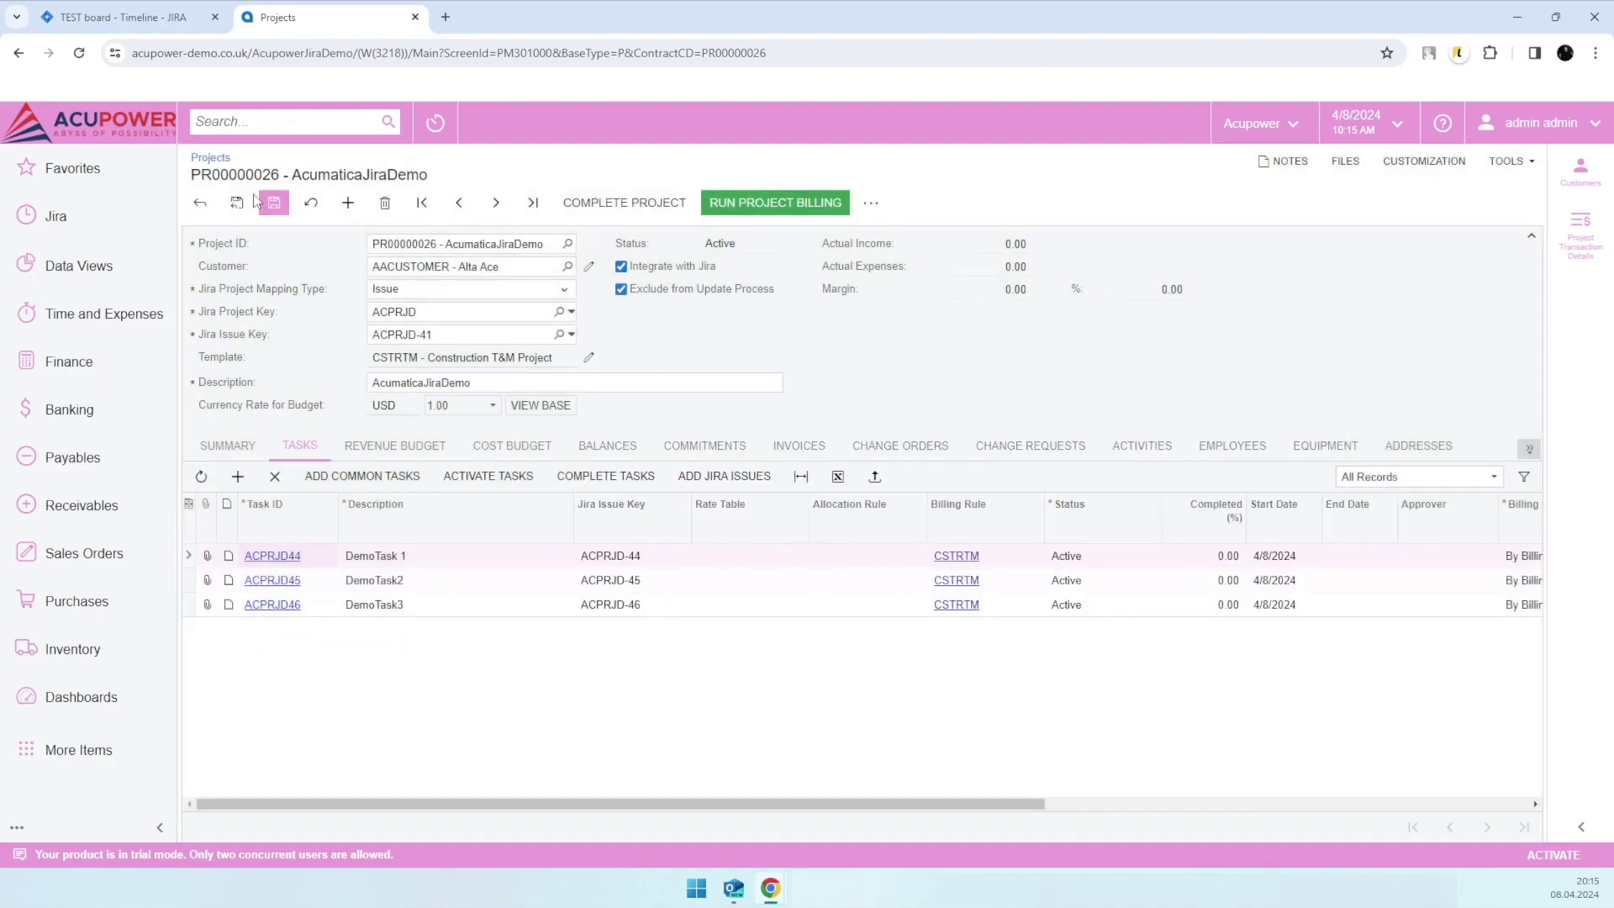
left_click(71, 233)
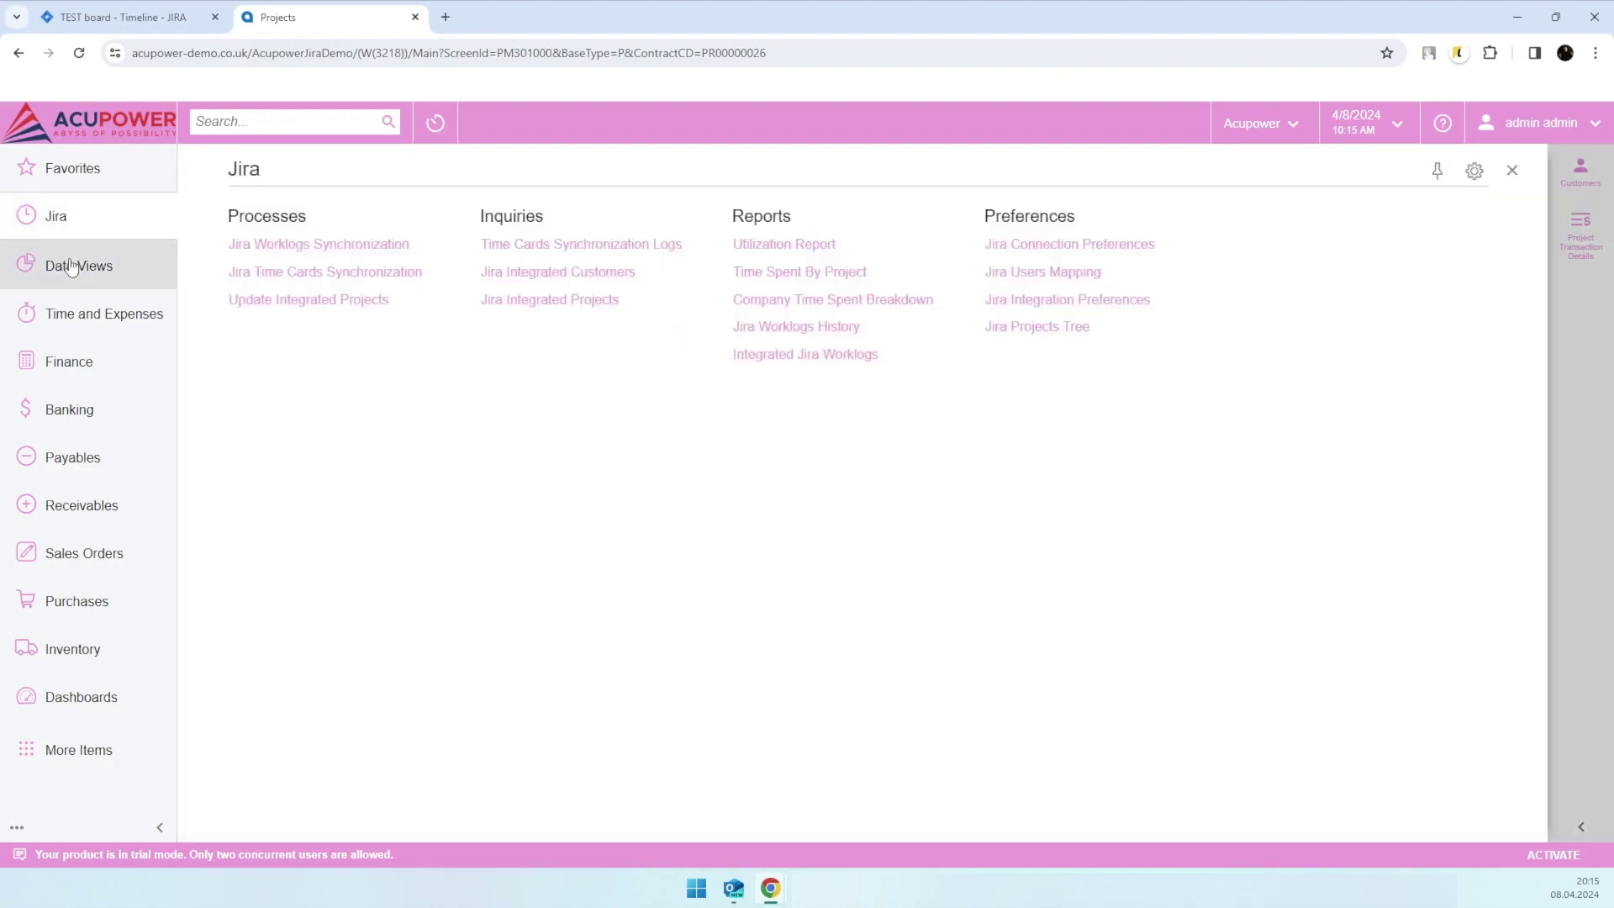
Uncheck Exclude from Update Process on project PR00000026 and save
left_click(304, 311)
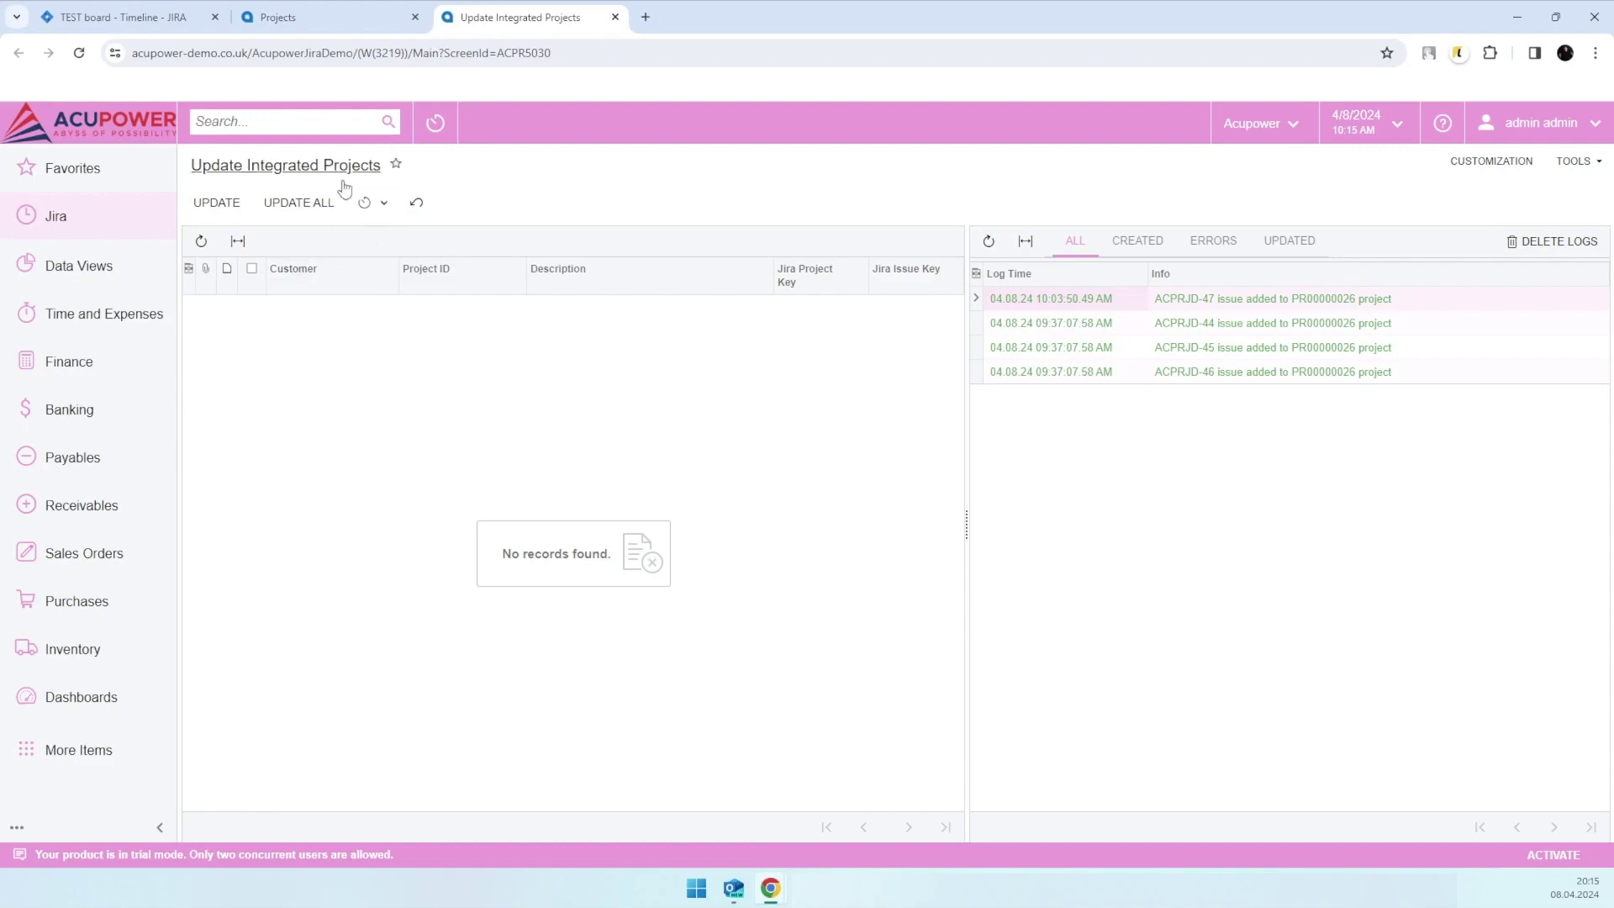
left_click(277, 18)
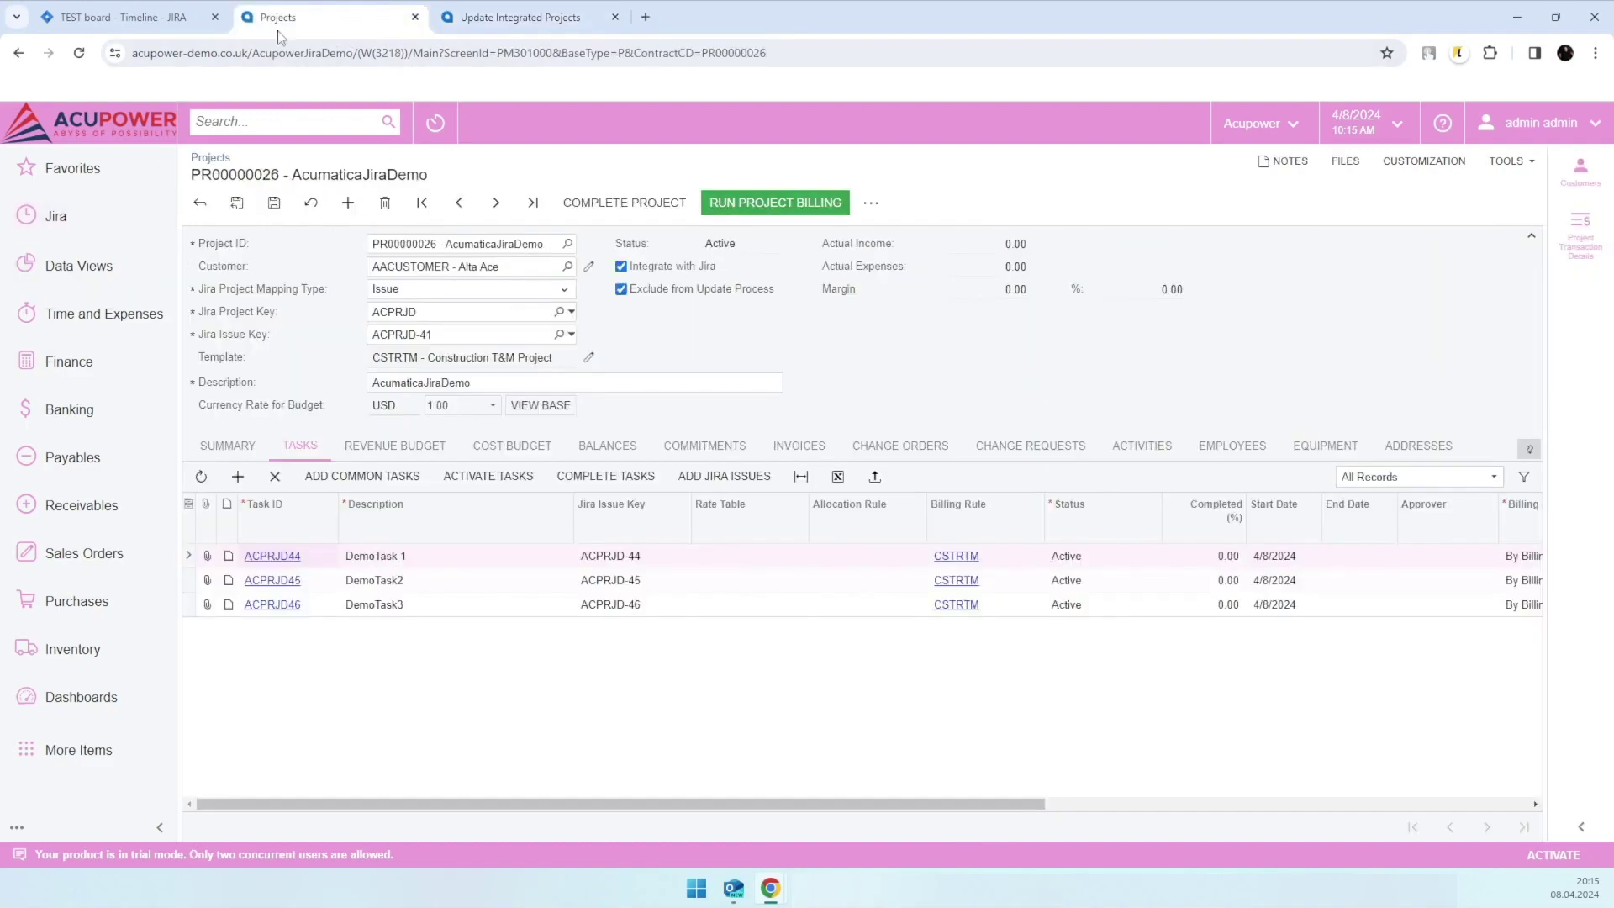
left_click(626, 294)
left_click(274, 202)
Run Update Integrated Projects for PR00000026 and refresh its tasks to show DemoTask4
left_click(488, 17)
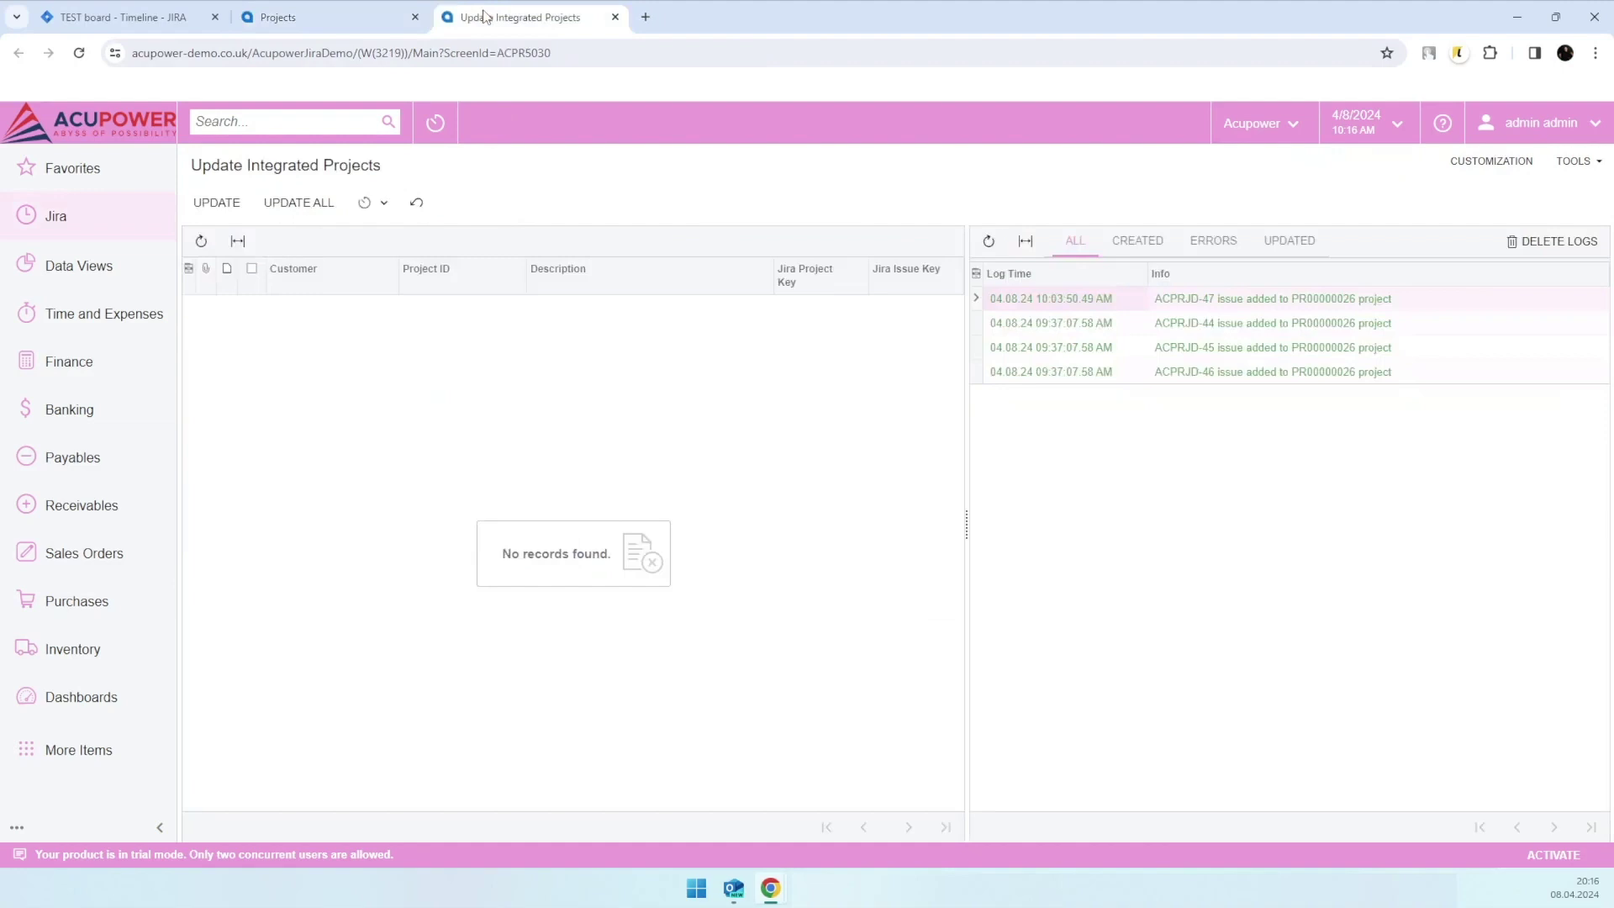
left_click(201, 242)
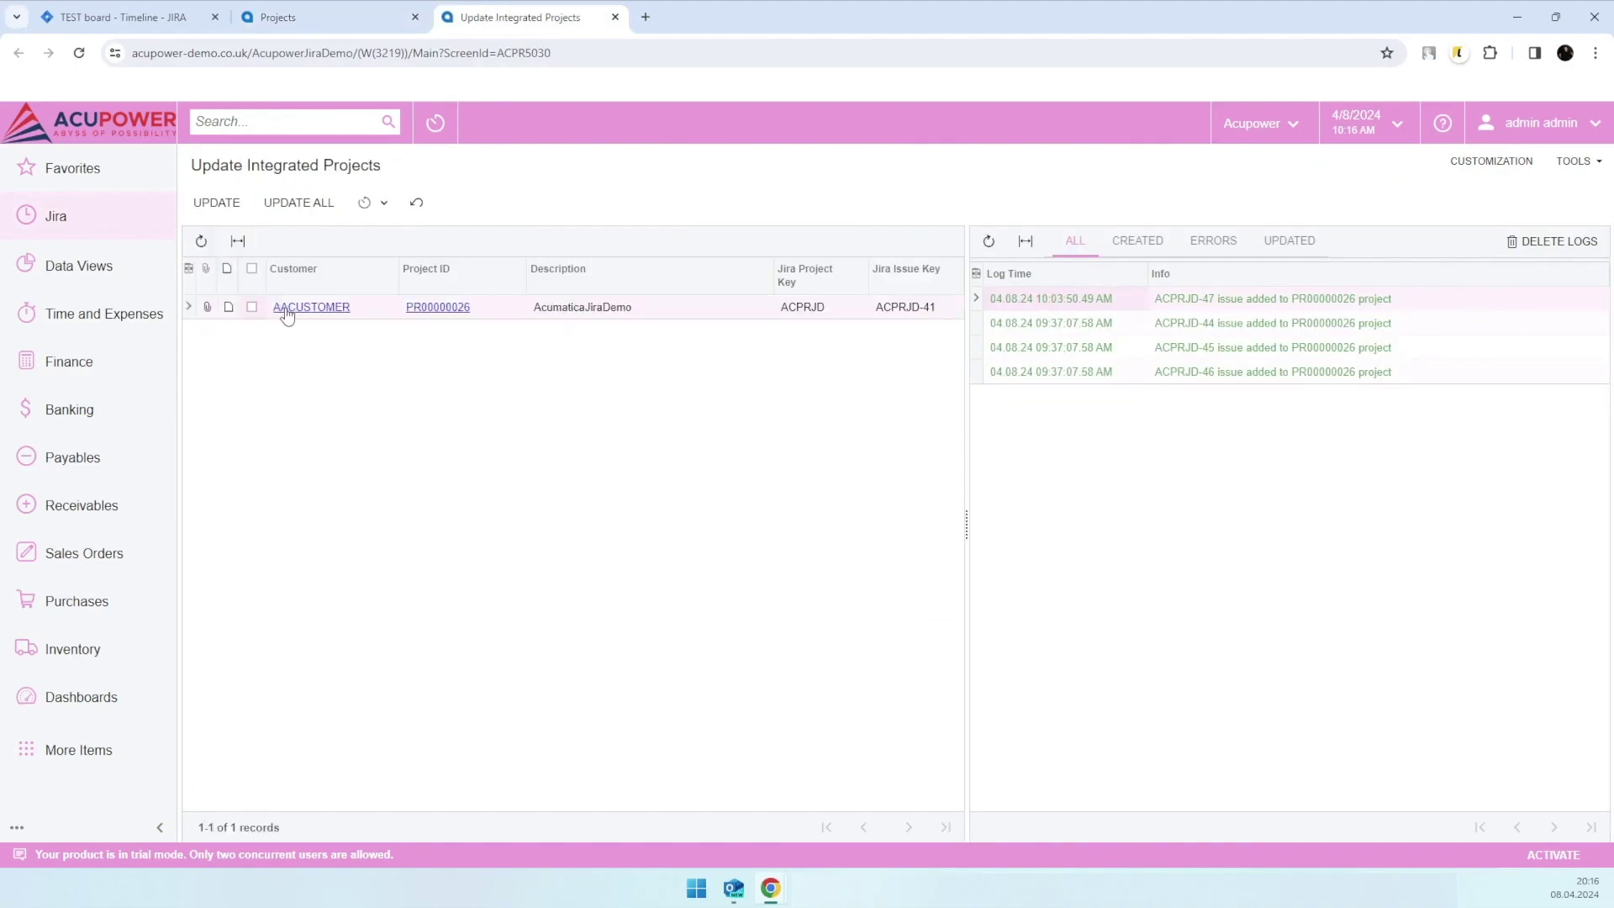
left_click(252, 307)
left_click(220, 204)
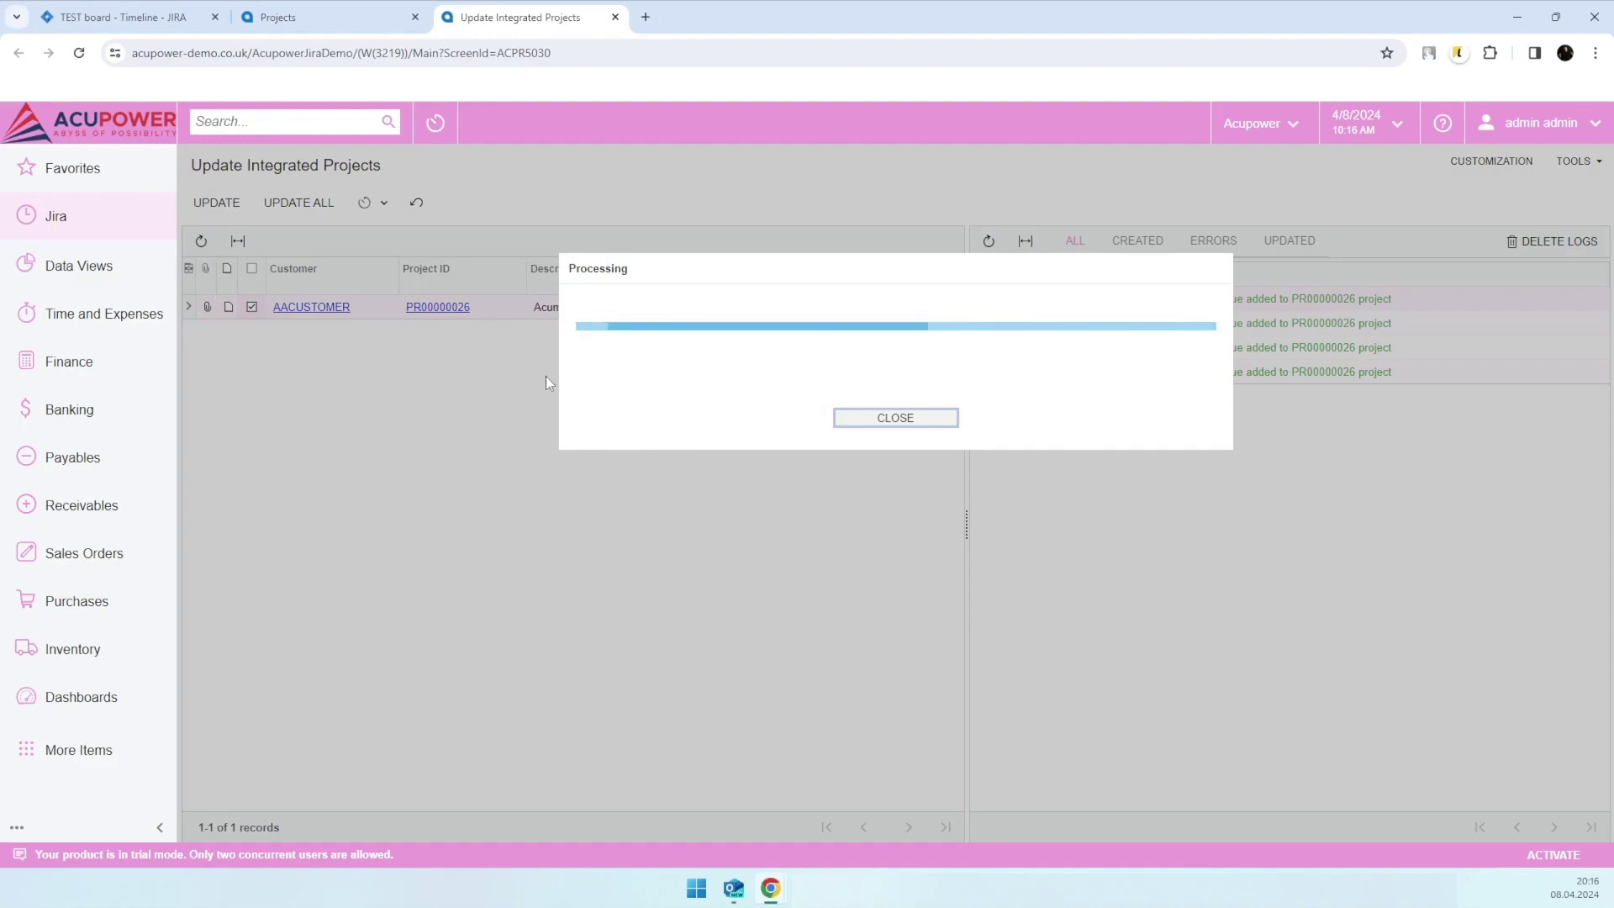
left_click(895, 418)
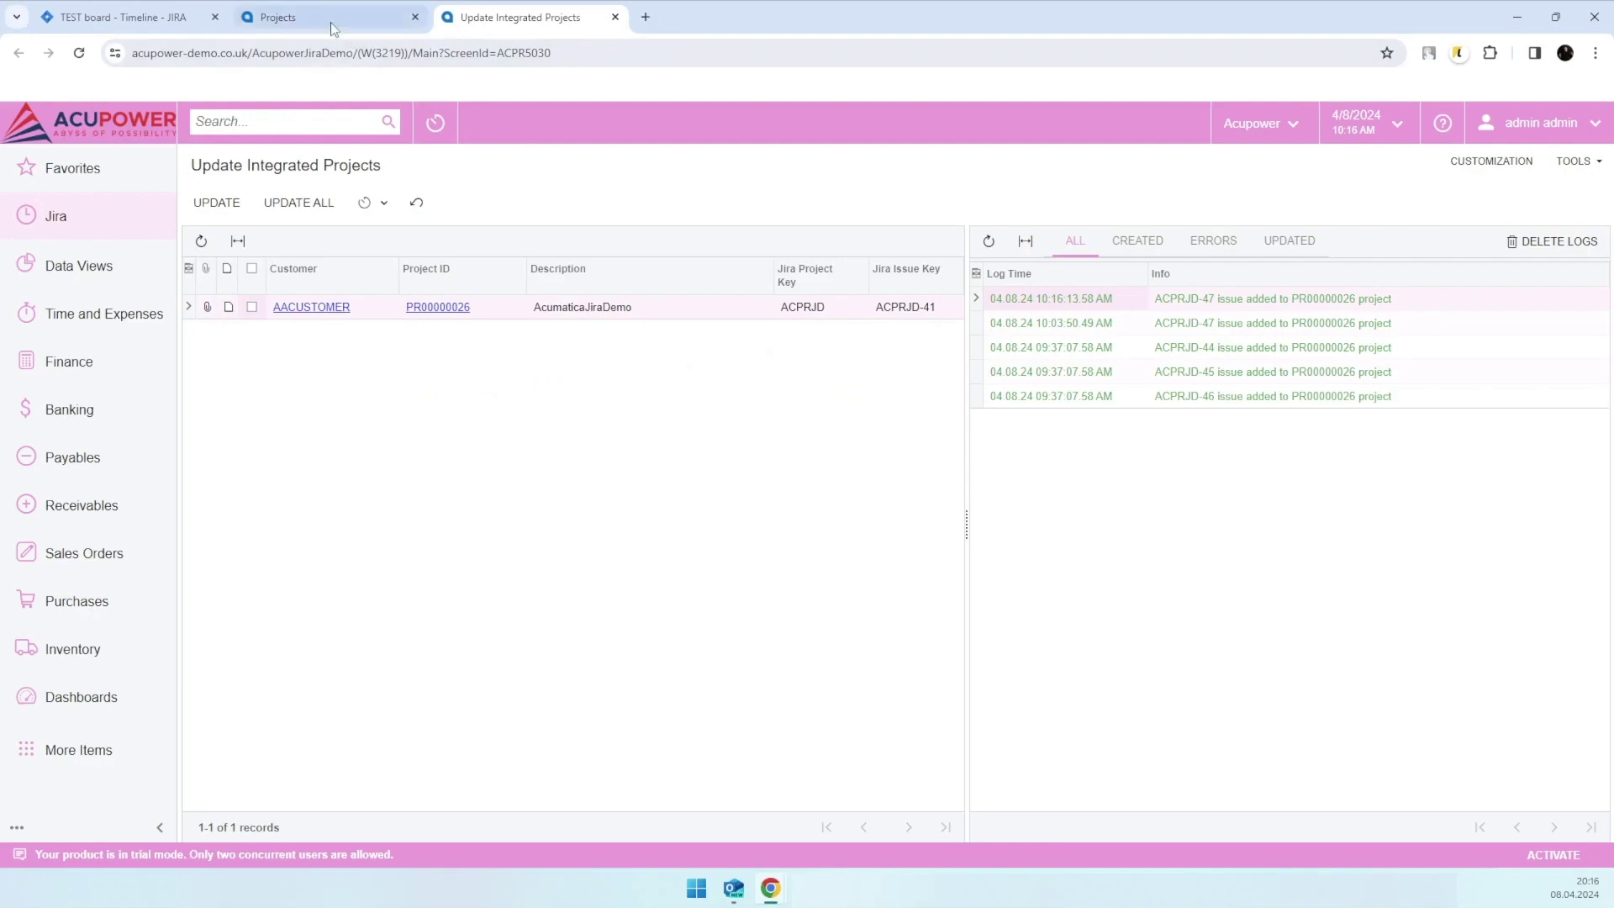
left_click(336, 26)
left_click(198, 478)
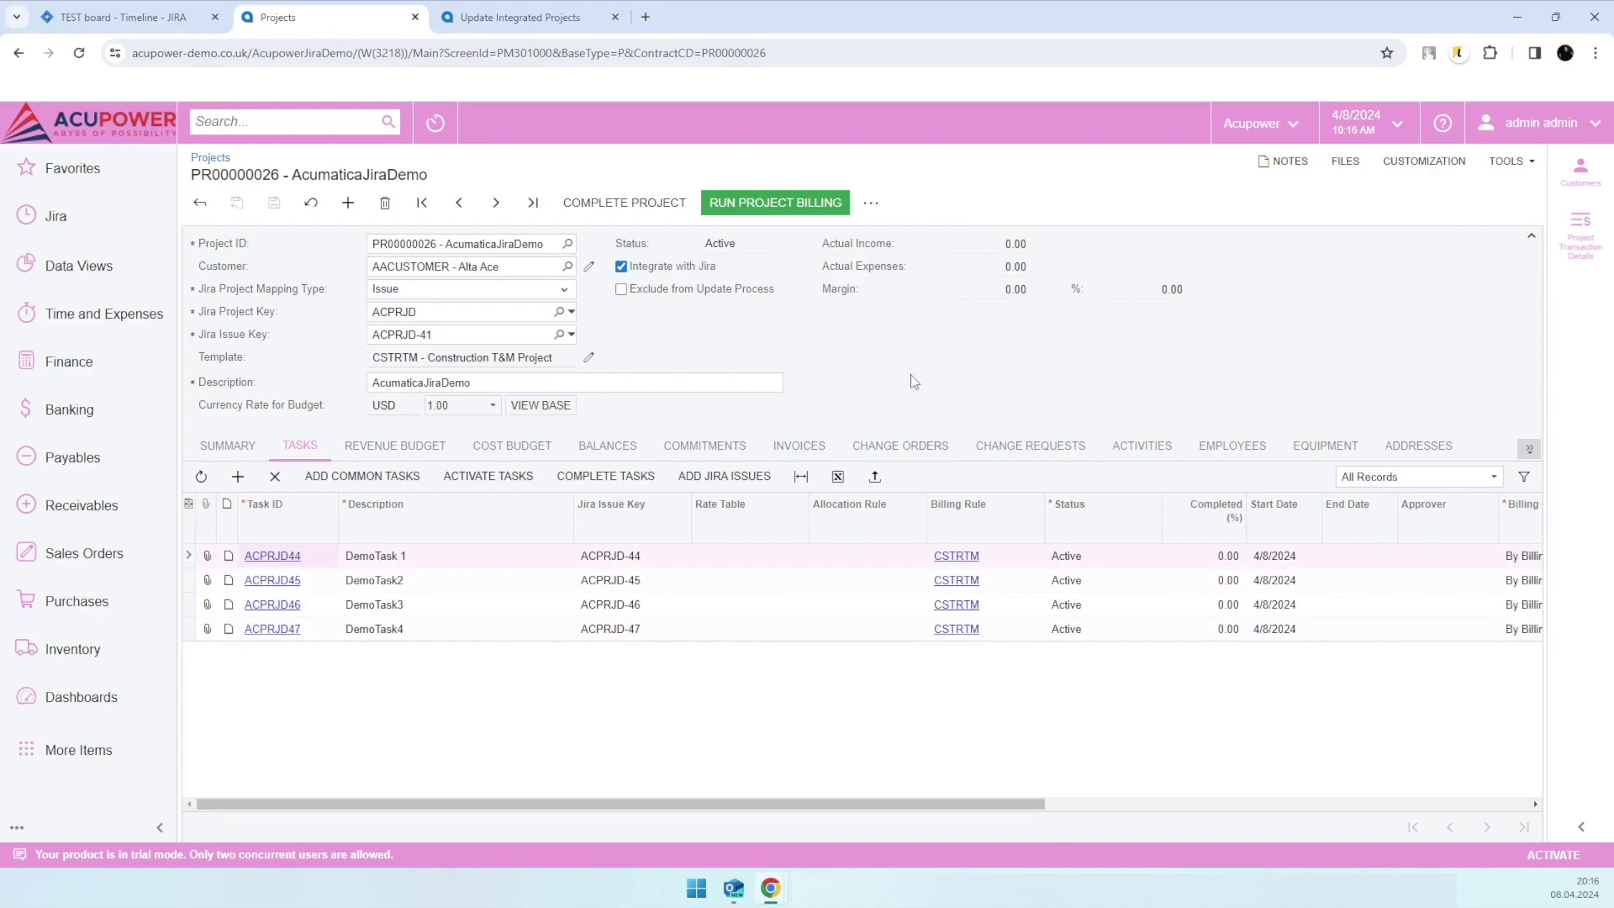
left_click(58, 217)
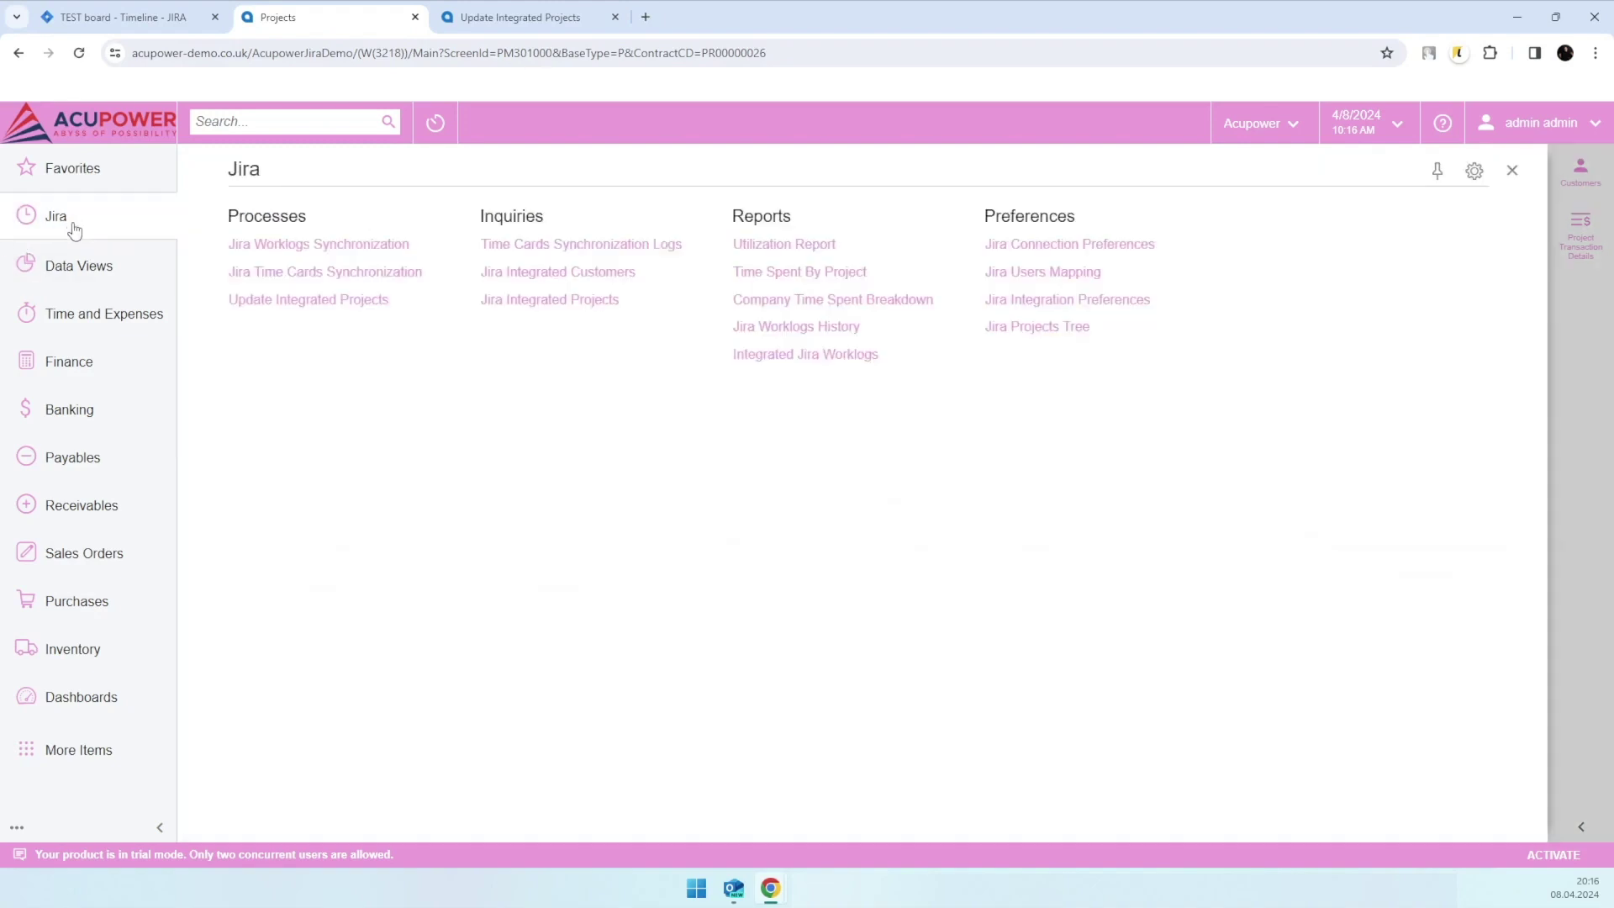
Run employee time card synchronization from Jira for PR00000026 and dismiss the processing window
left_click(326, 275)
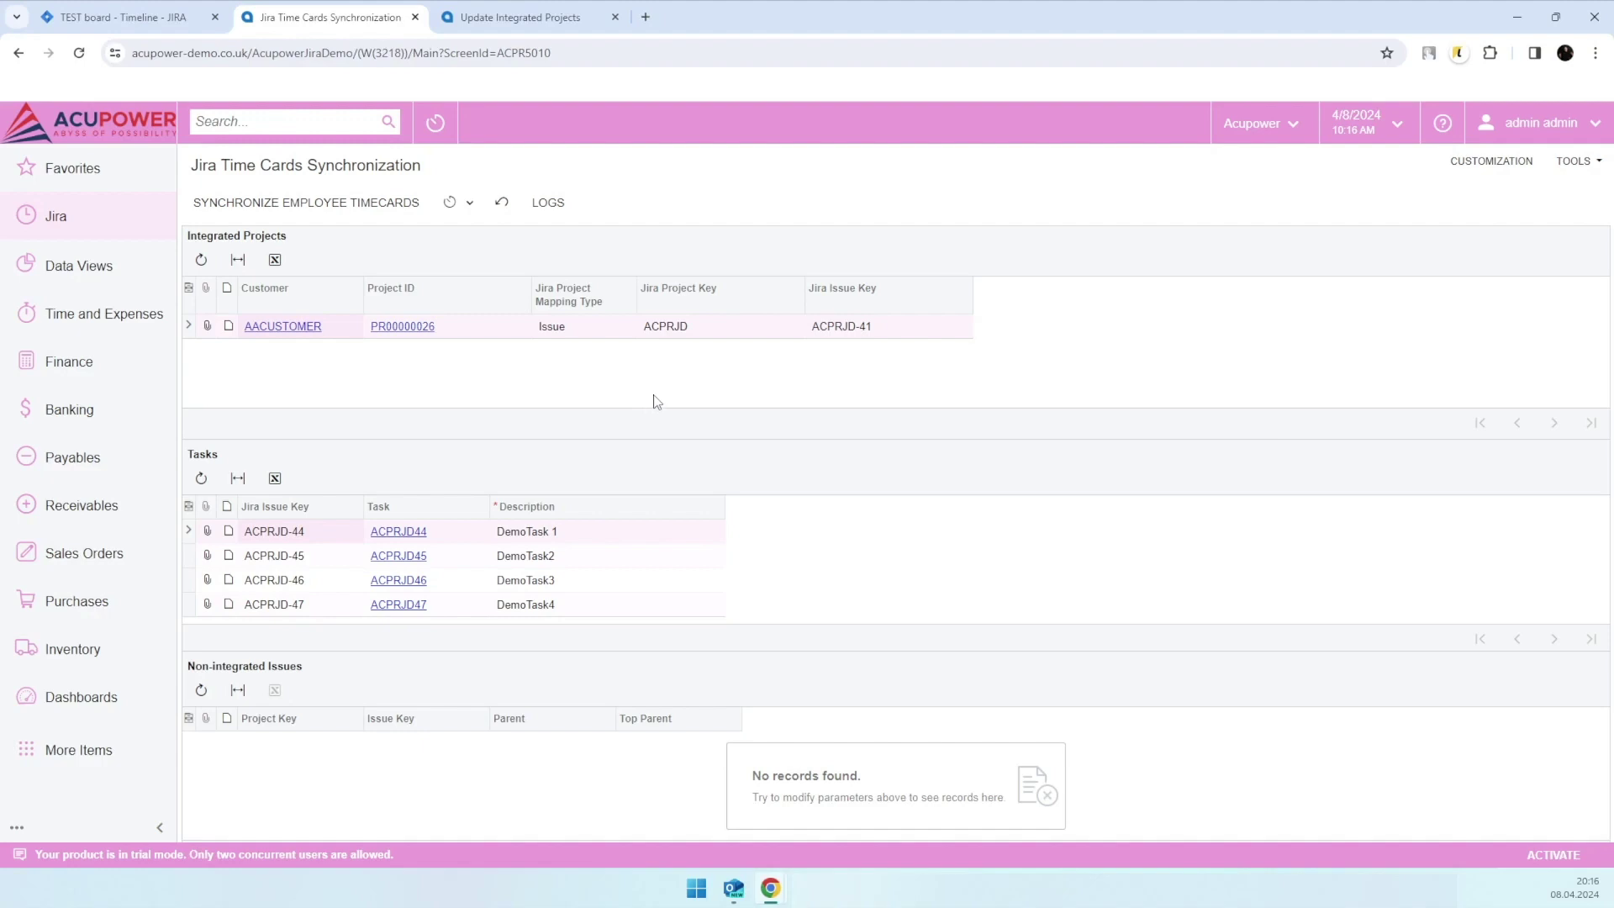
left_click(269, 216)
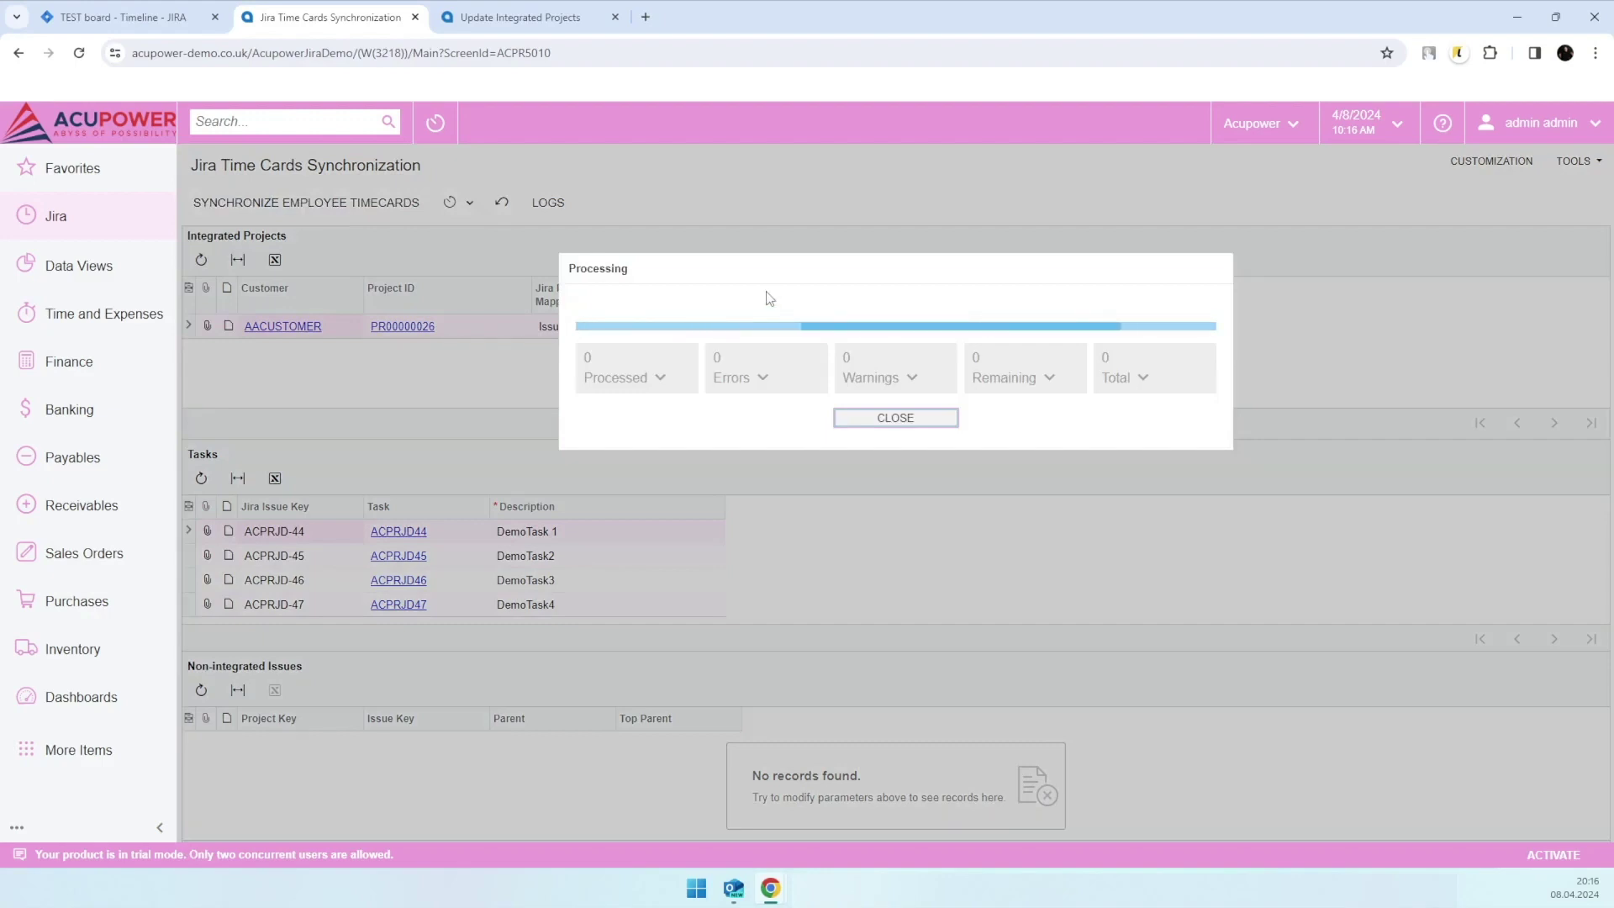
left_click(897, 418)
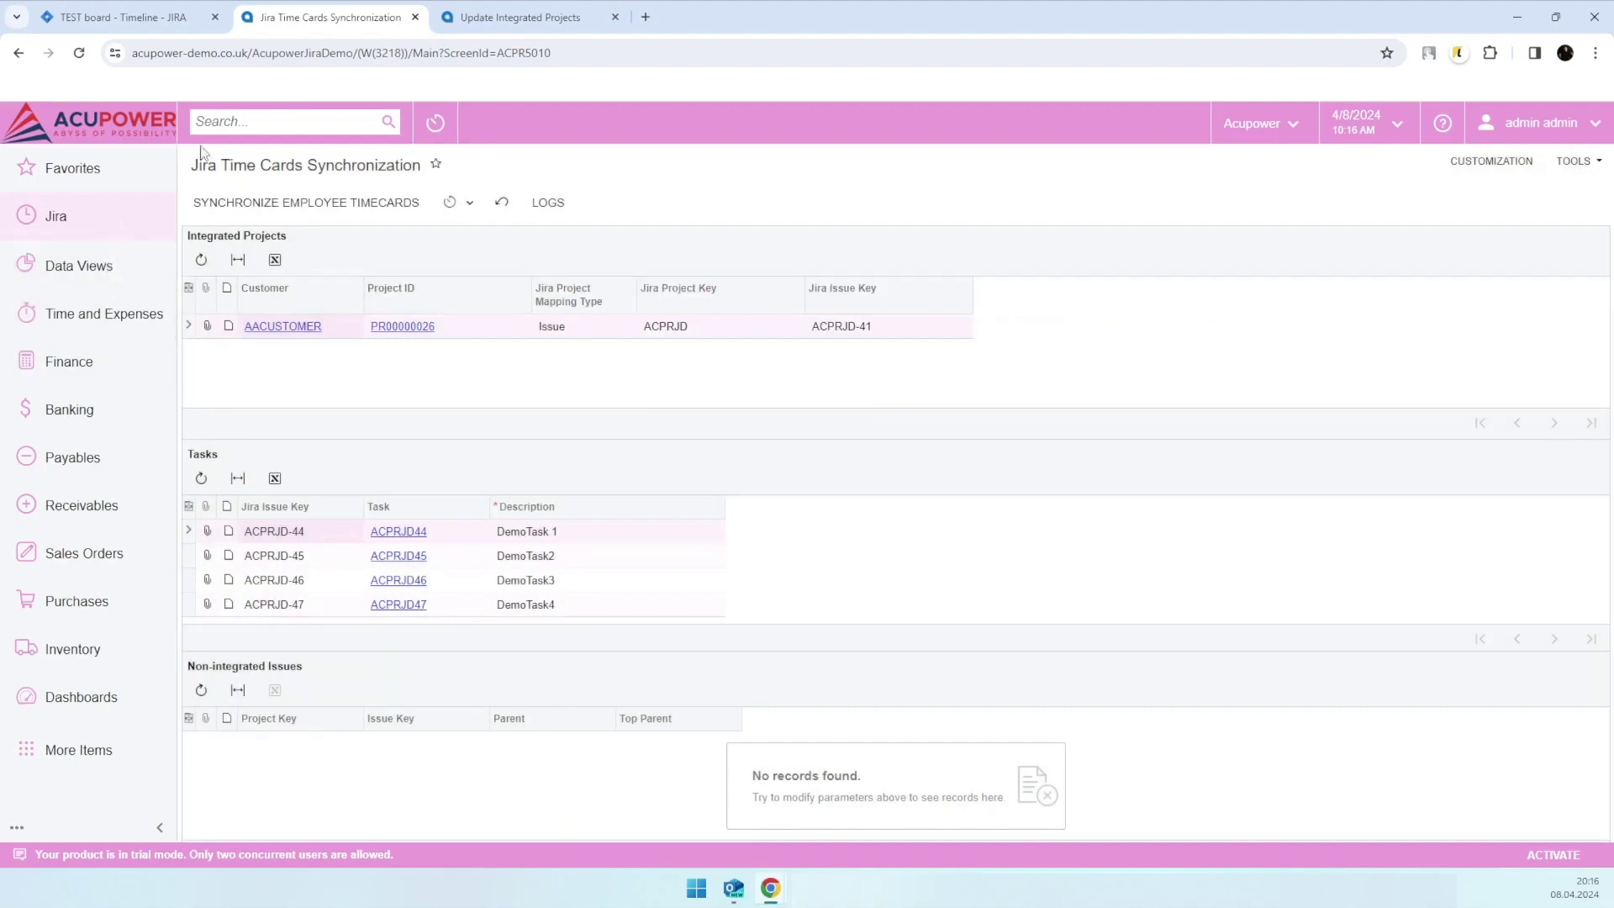
left_click(253, 118)
Search for and open the Employee Time Cards screen
type("project")
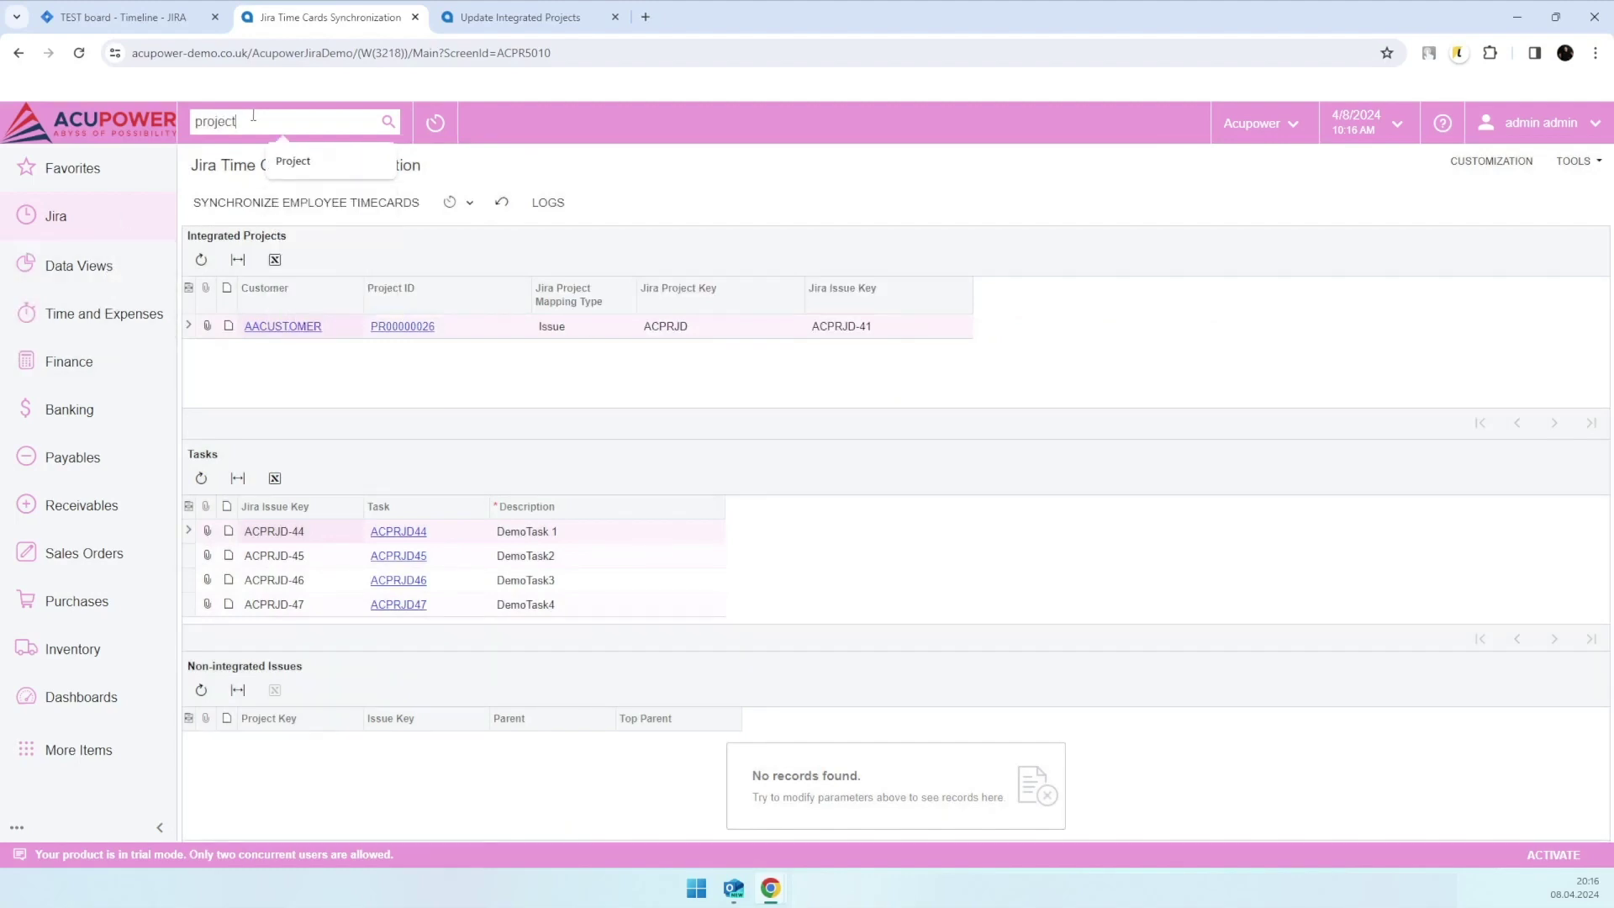
key("Return")
double_click(260, 118)
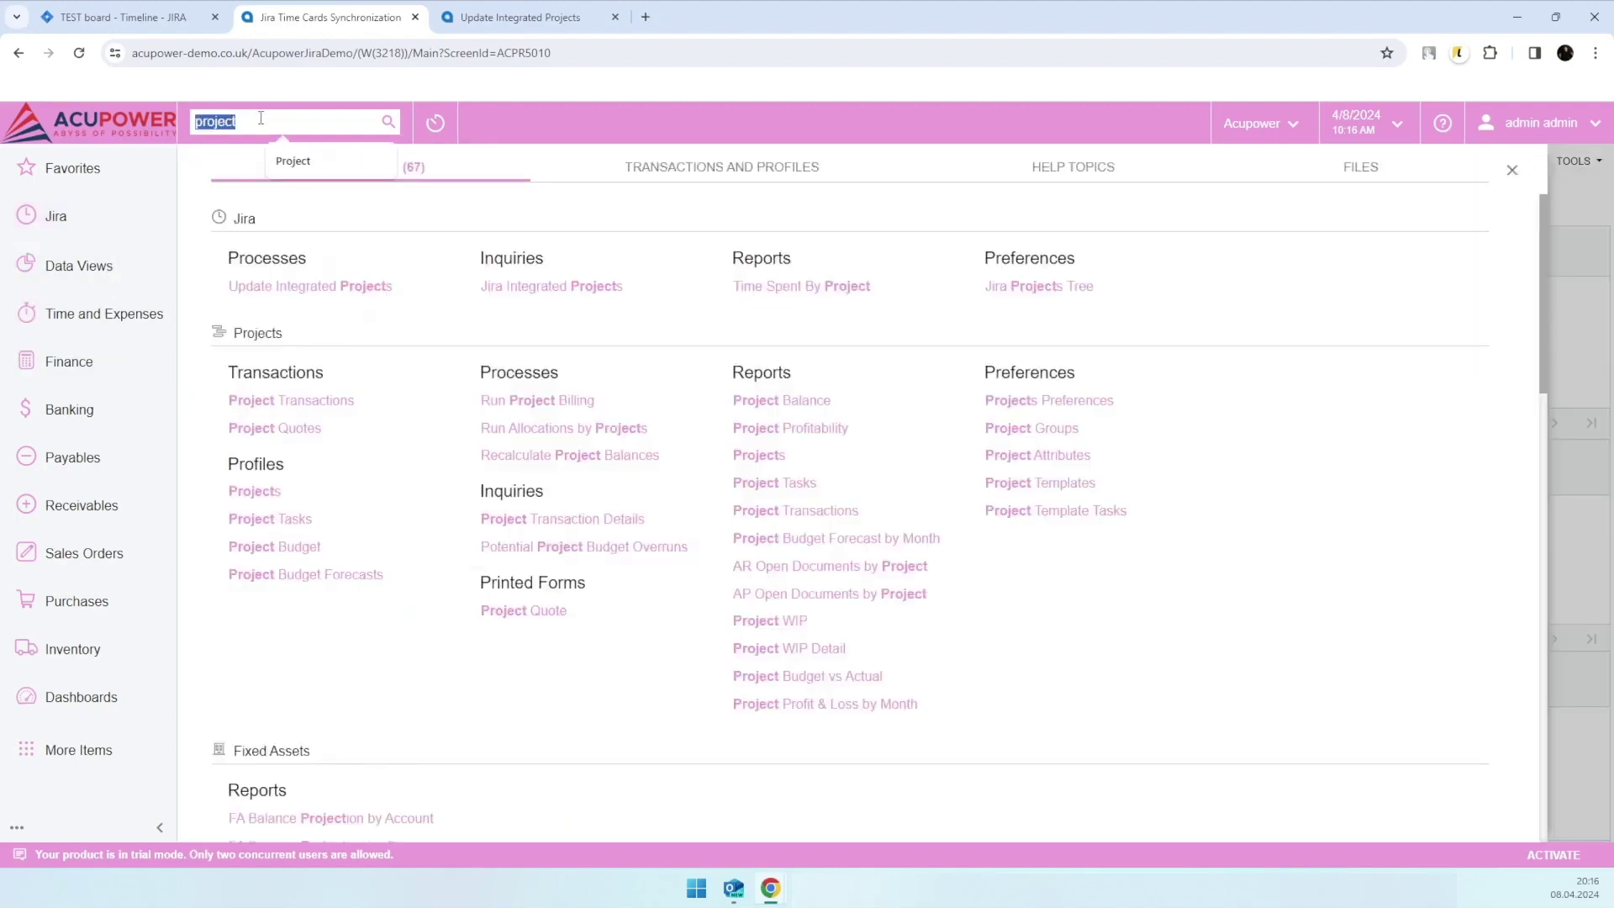
type("emplo")
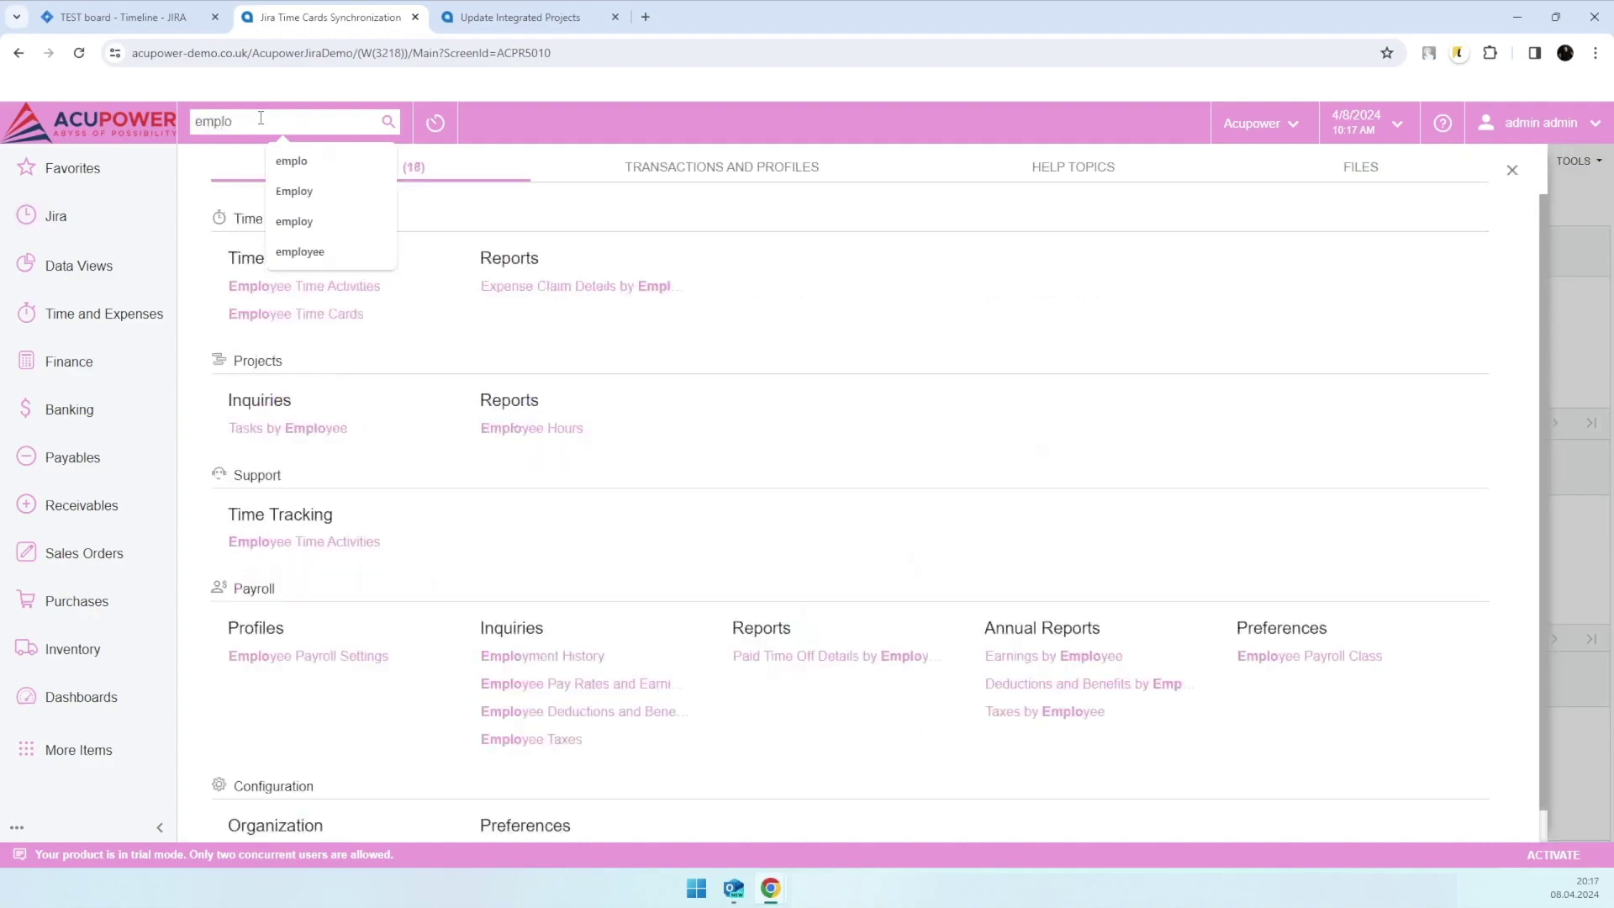
left_click(354, 314)
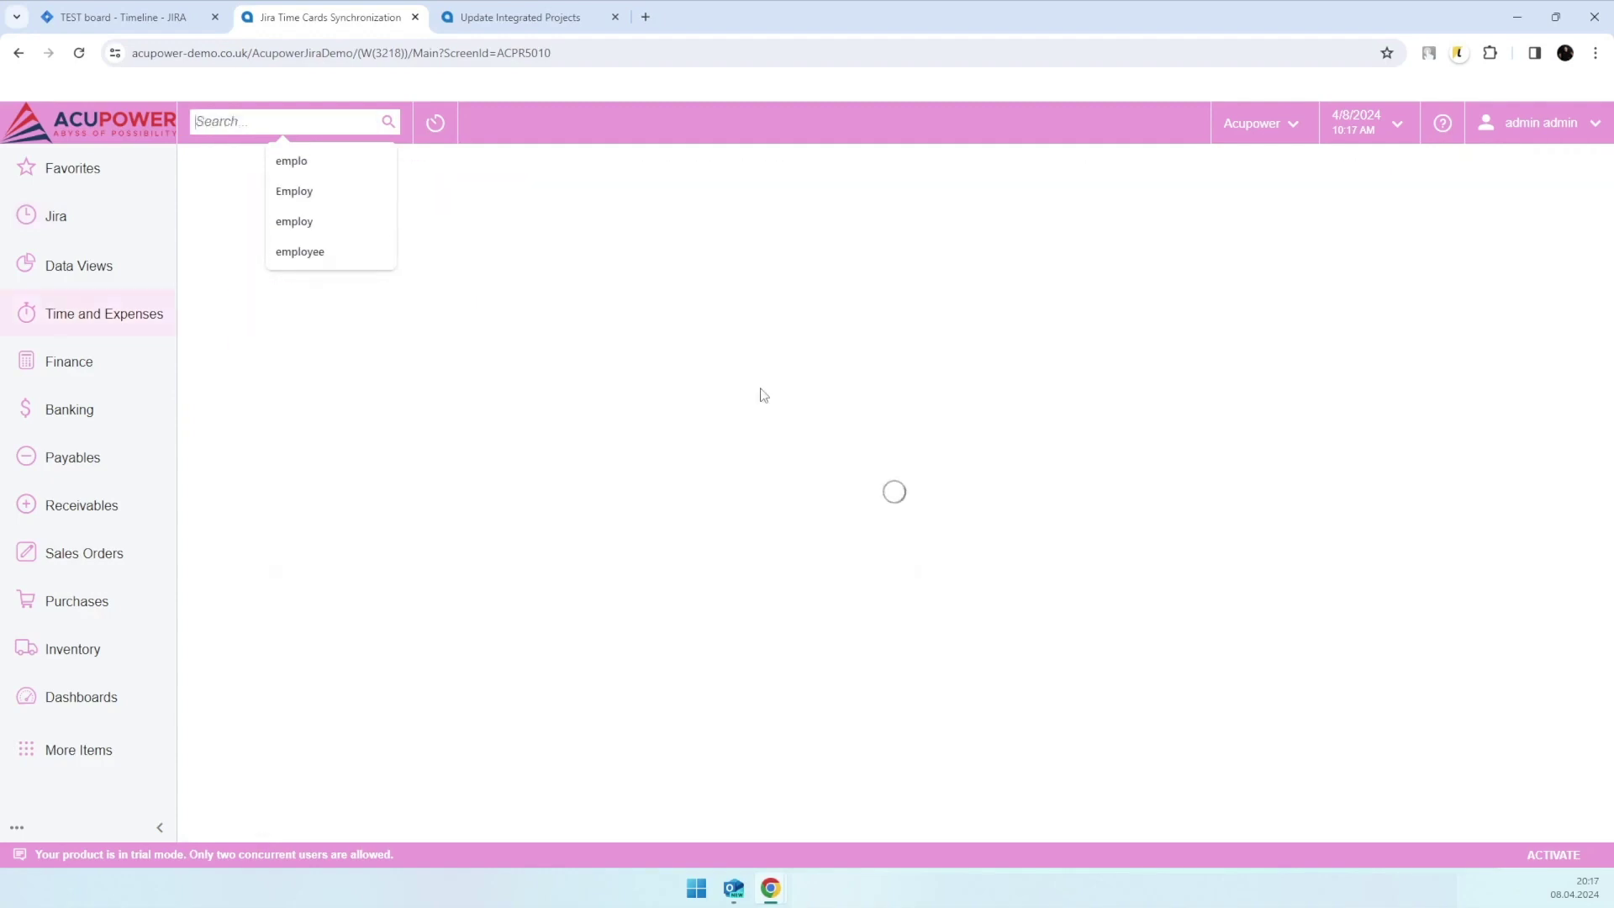
Filter time cards by employee, review a released card, then switch to the ADMIN-department employee
left_click(533, 250)
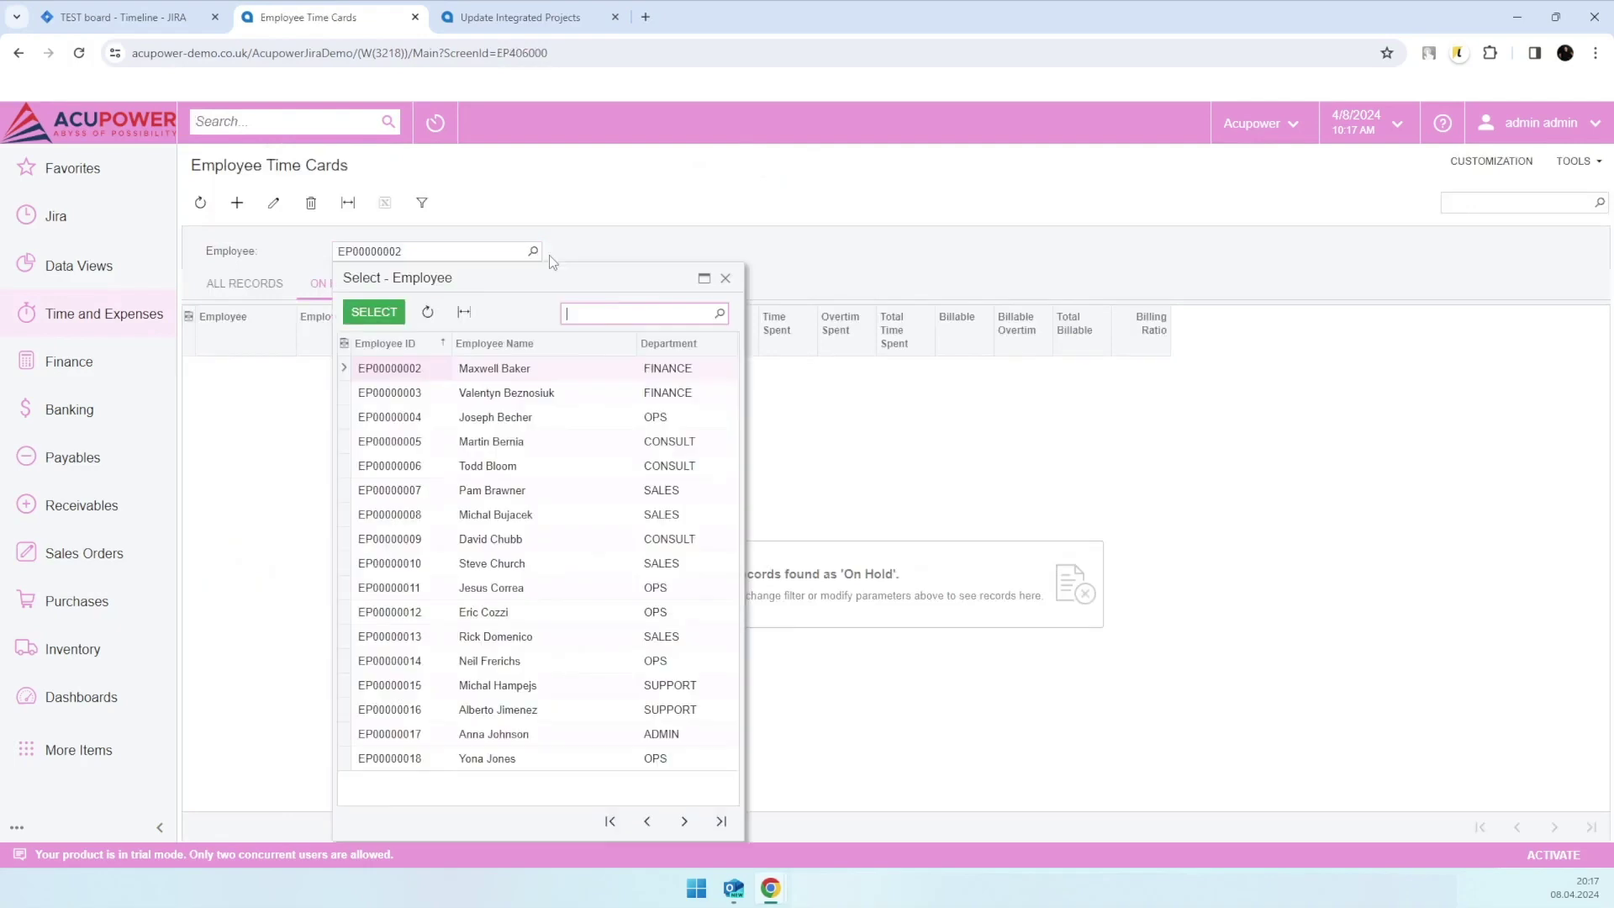
double_click(515, 397)
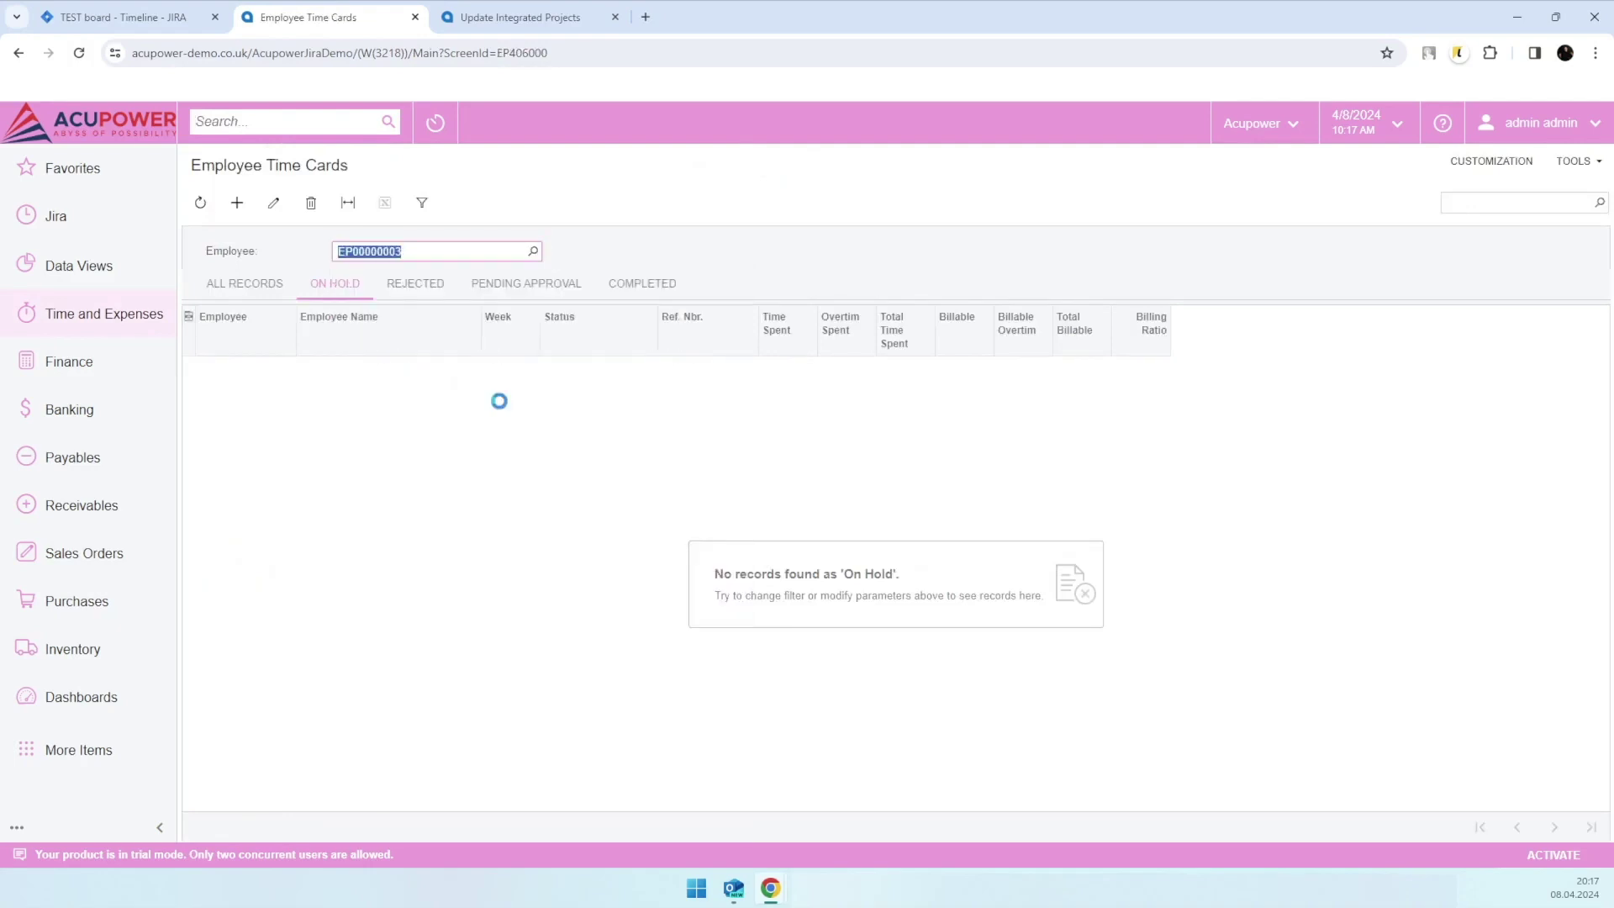
left_click(210, 284)
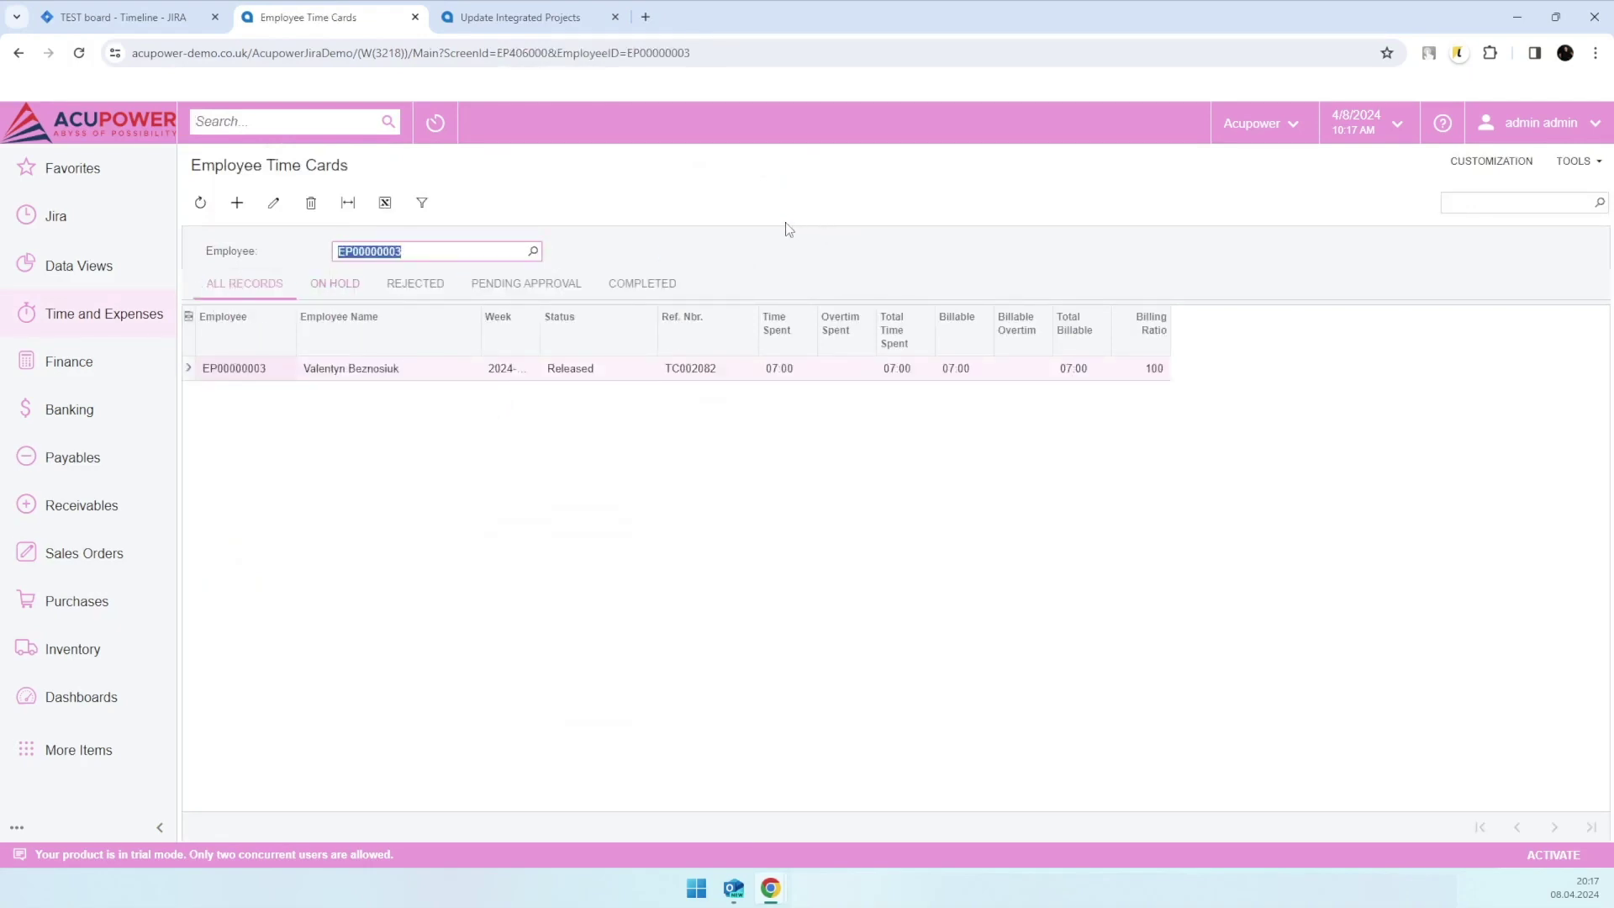
left_click(763, 238)
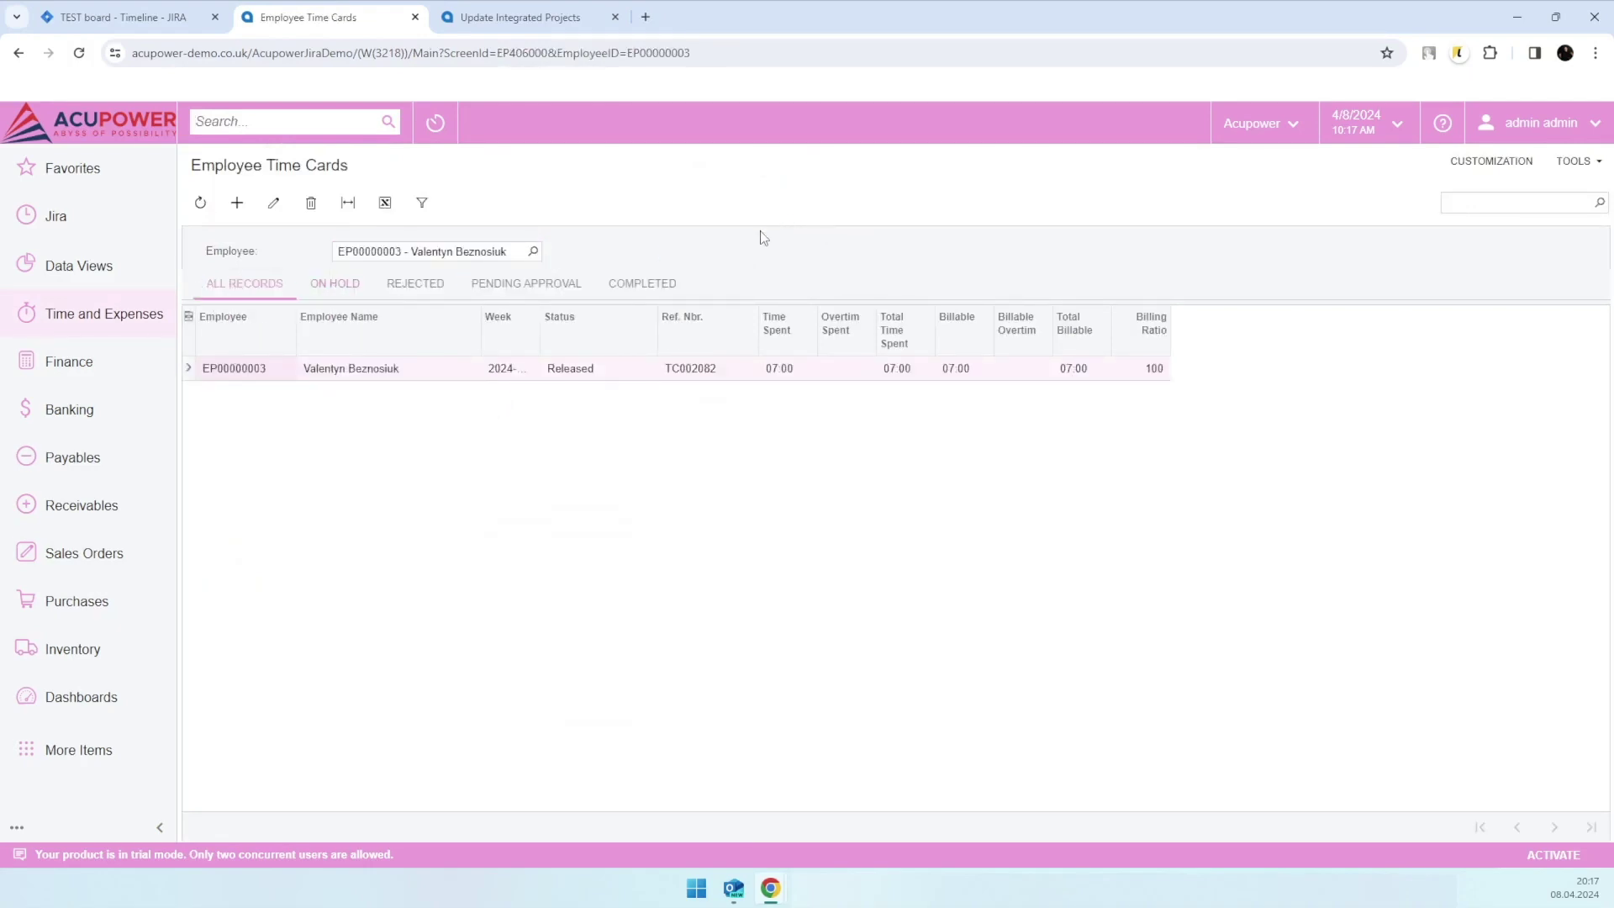
left_click(346, 370)
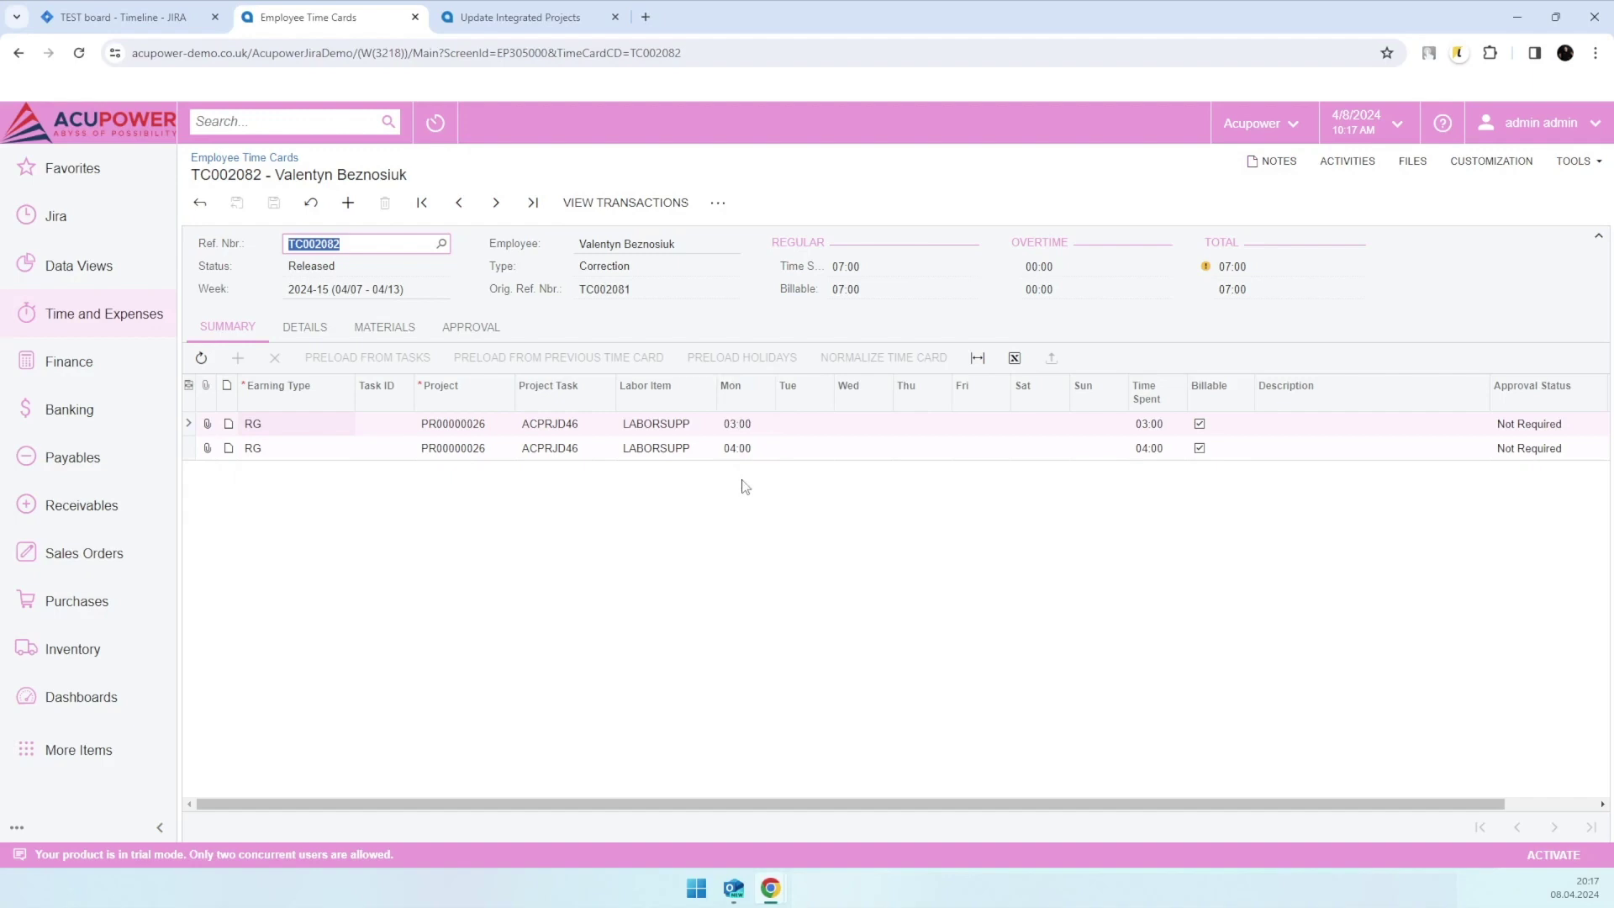
left_click(229, 160)
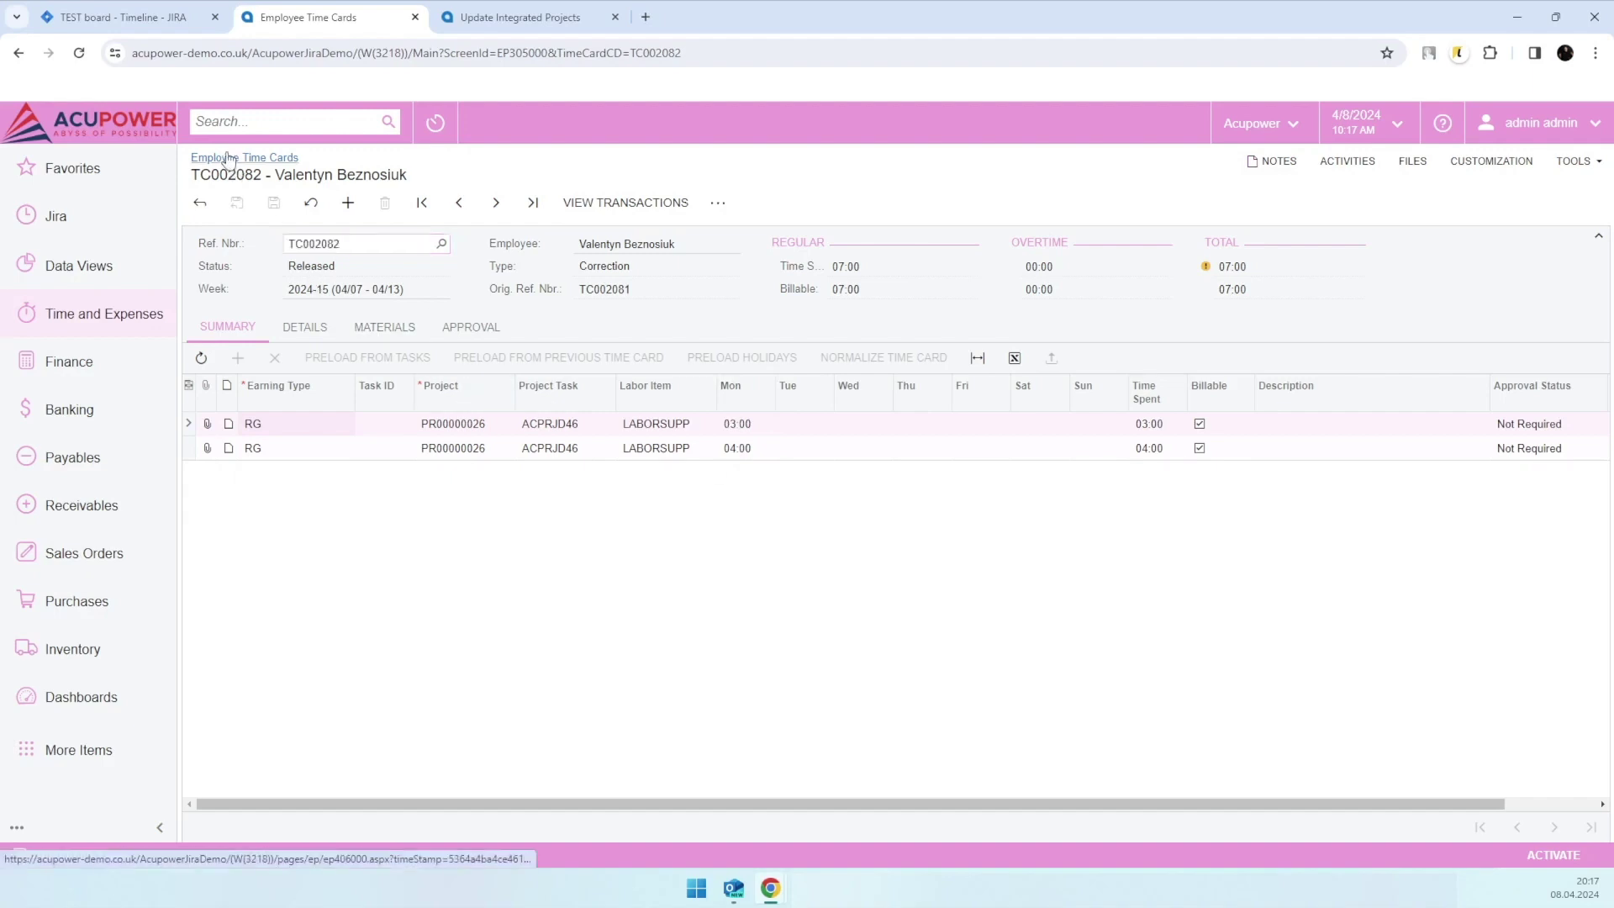
left_click(531, 251)
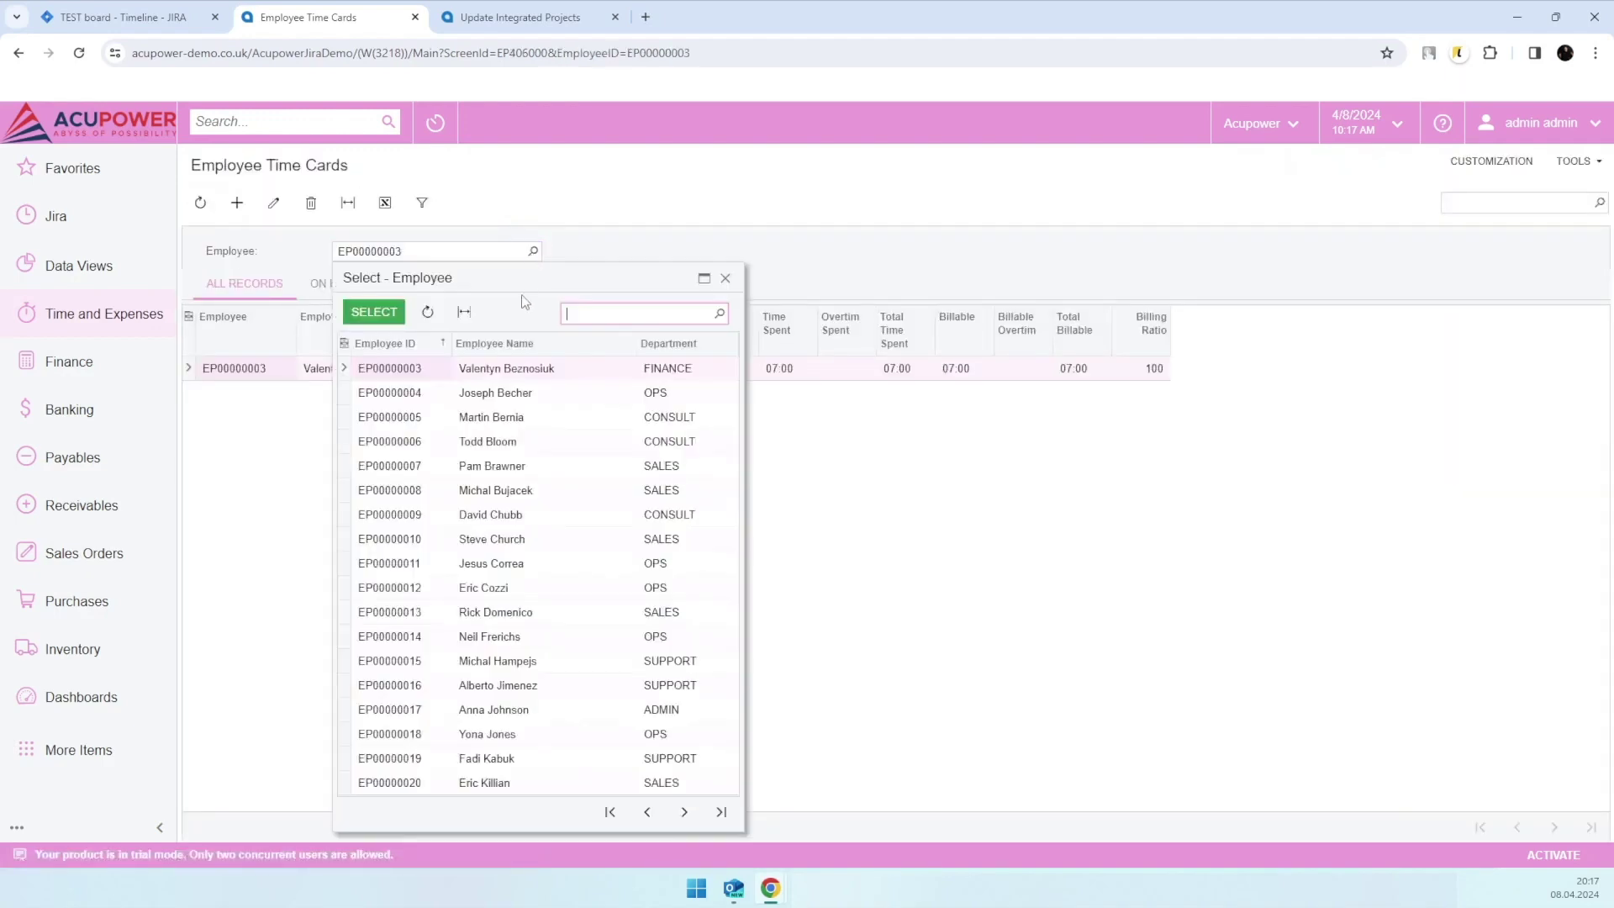
double_click(492, 712)
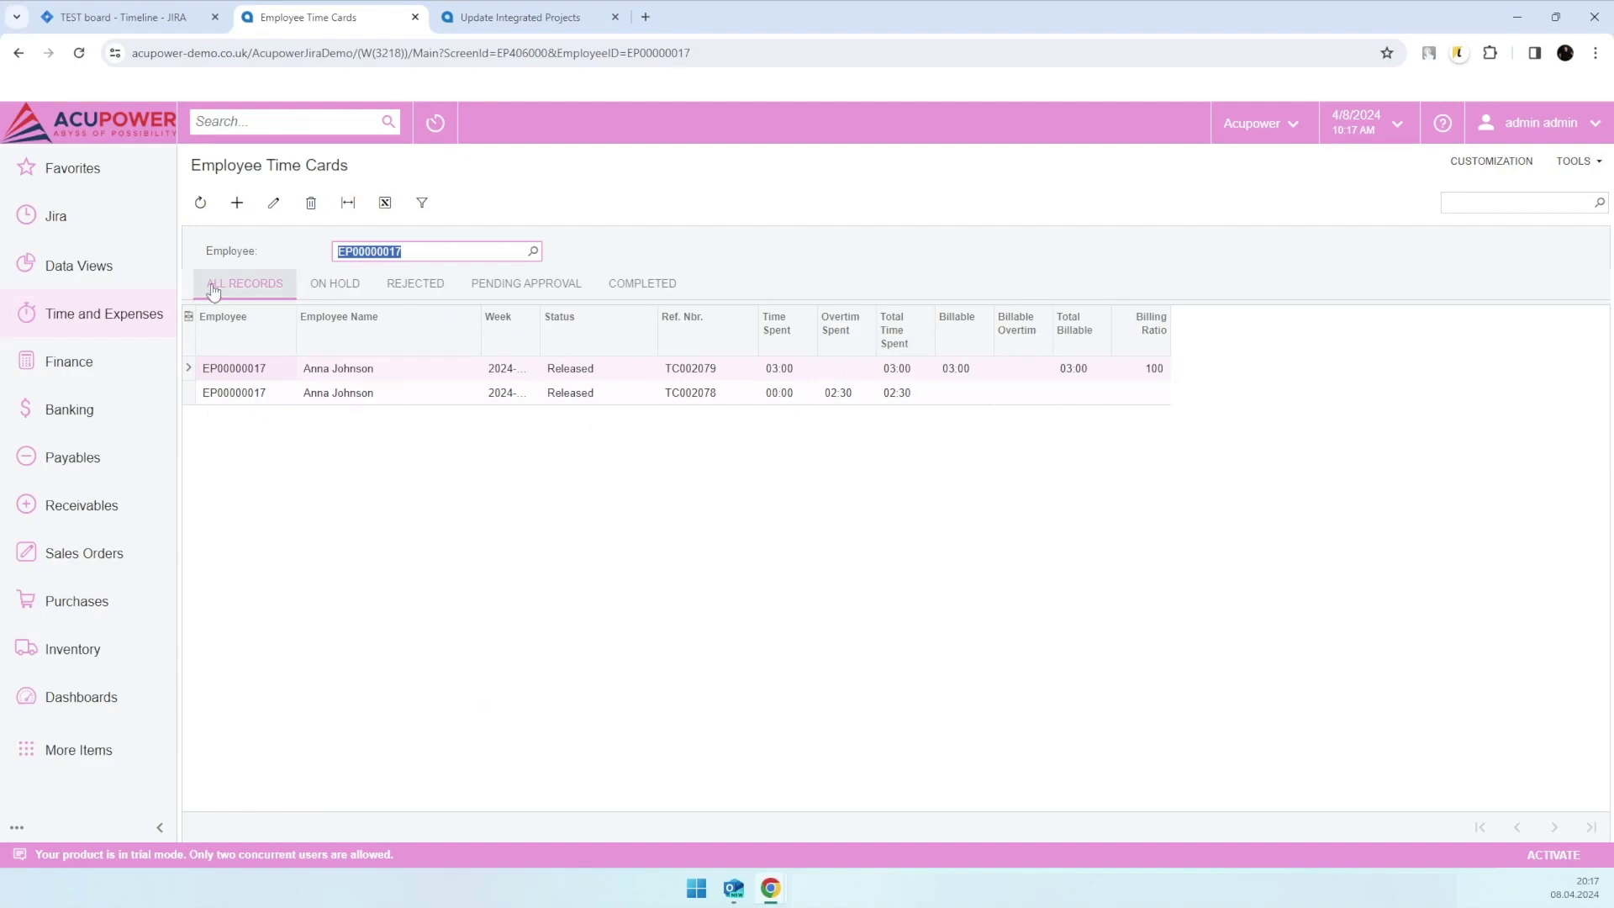
Open the AcumaticaJiraDemo project PR00000026 from the Projects list
left_click(282, 126)
type("proje")
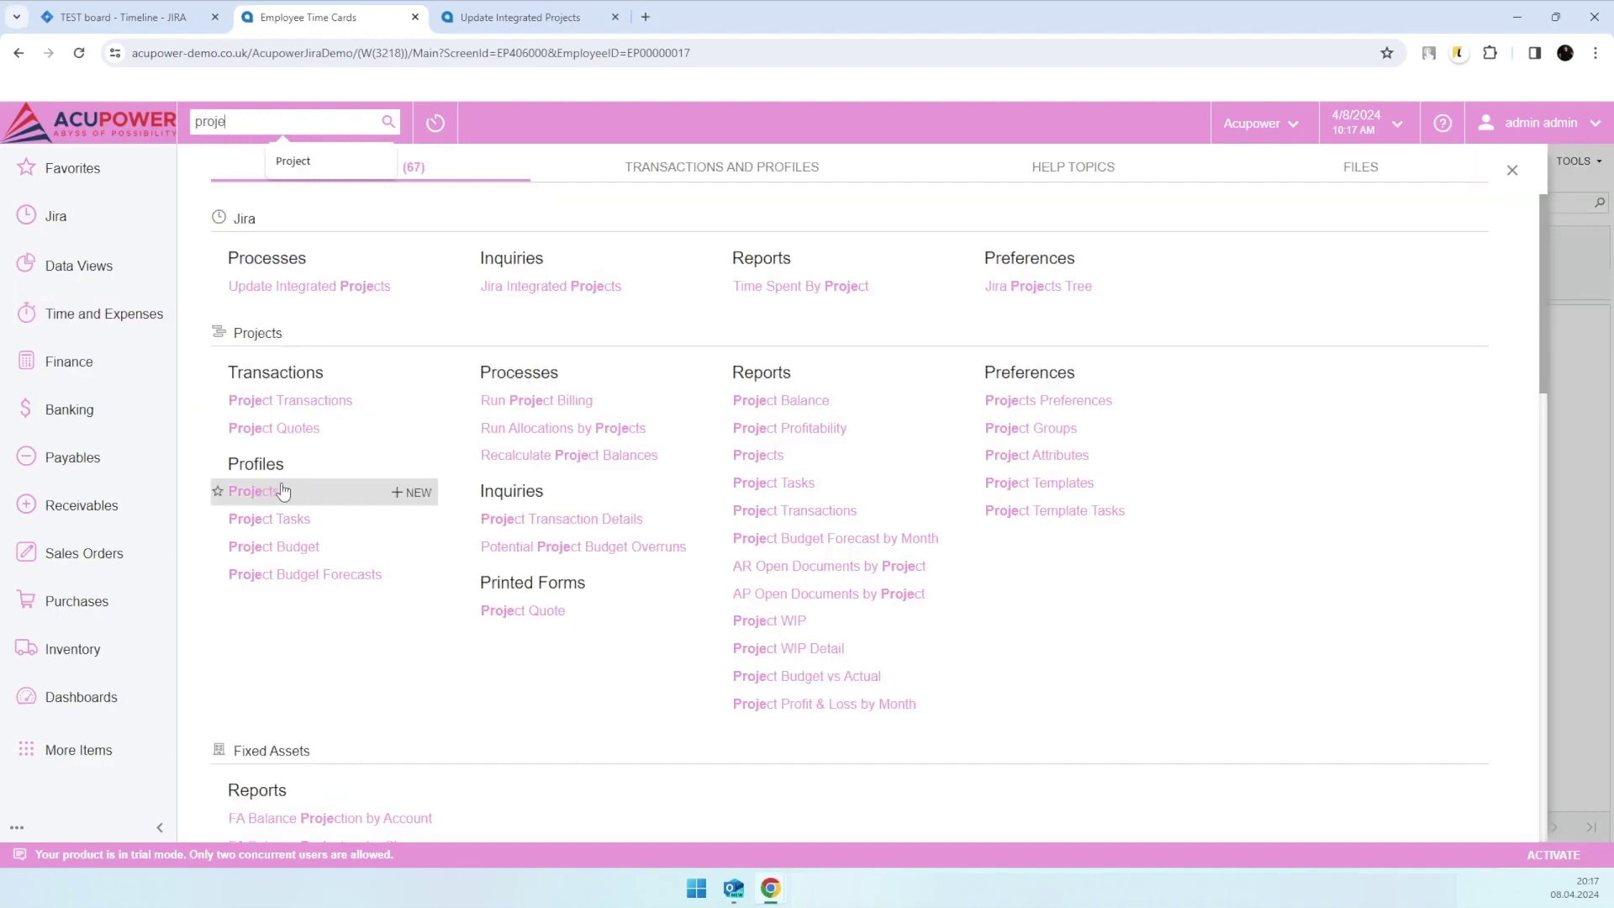
left_click(277, 491)
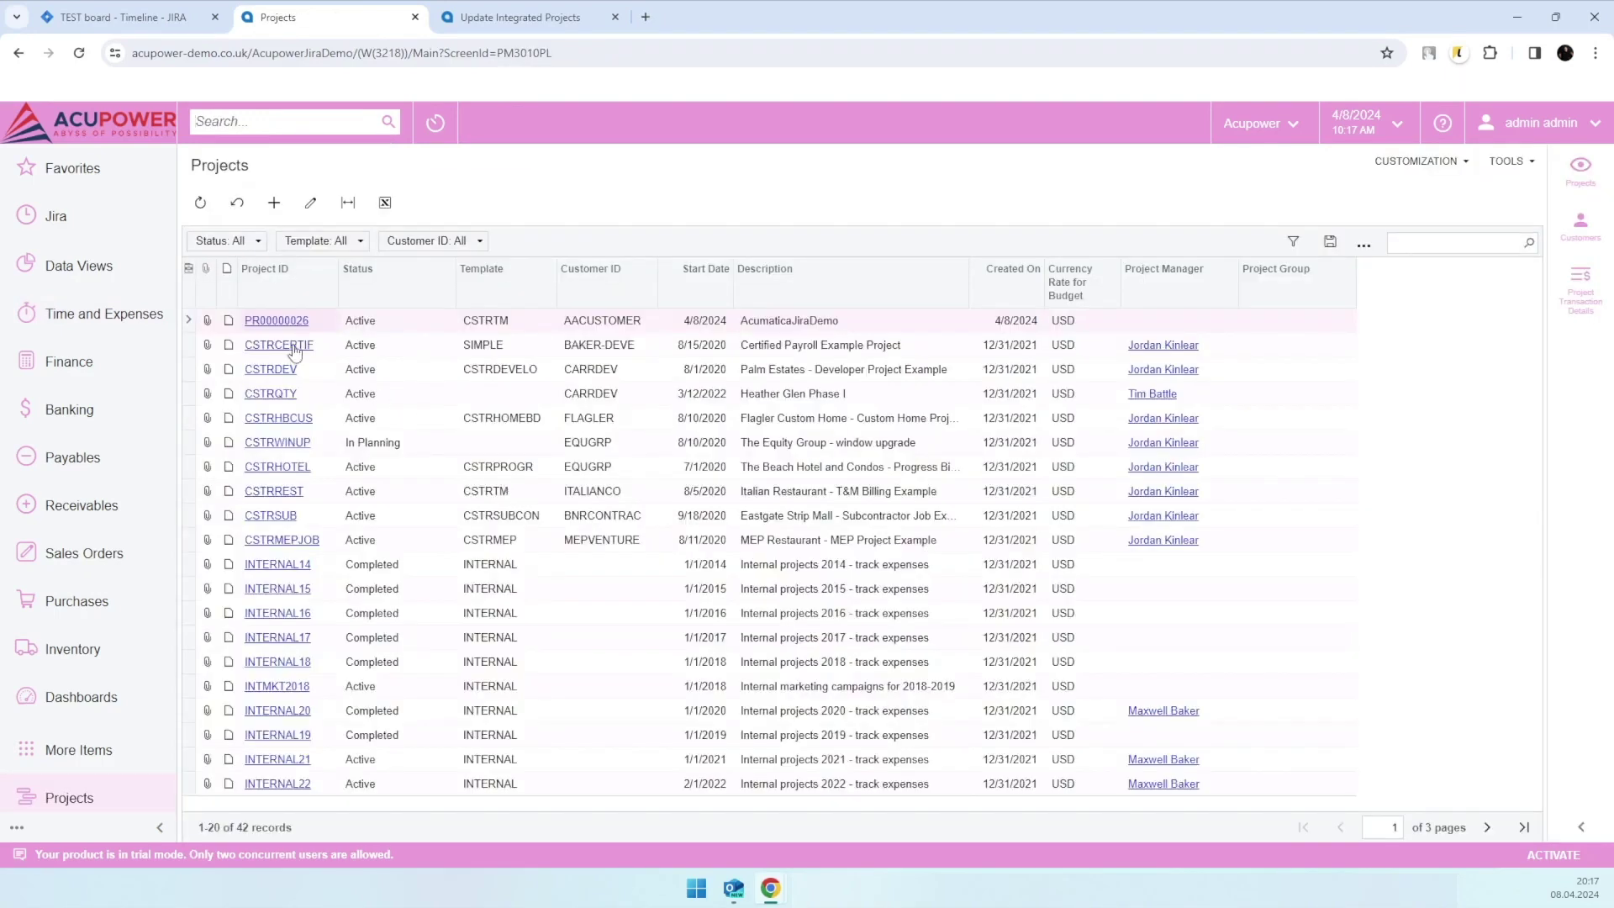
left_click(270, 321)
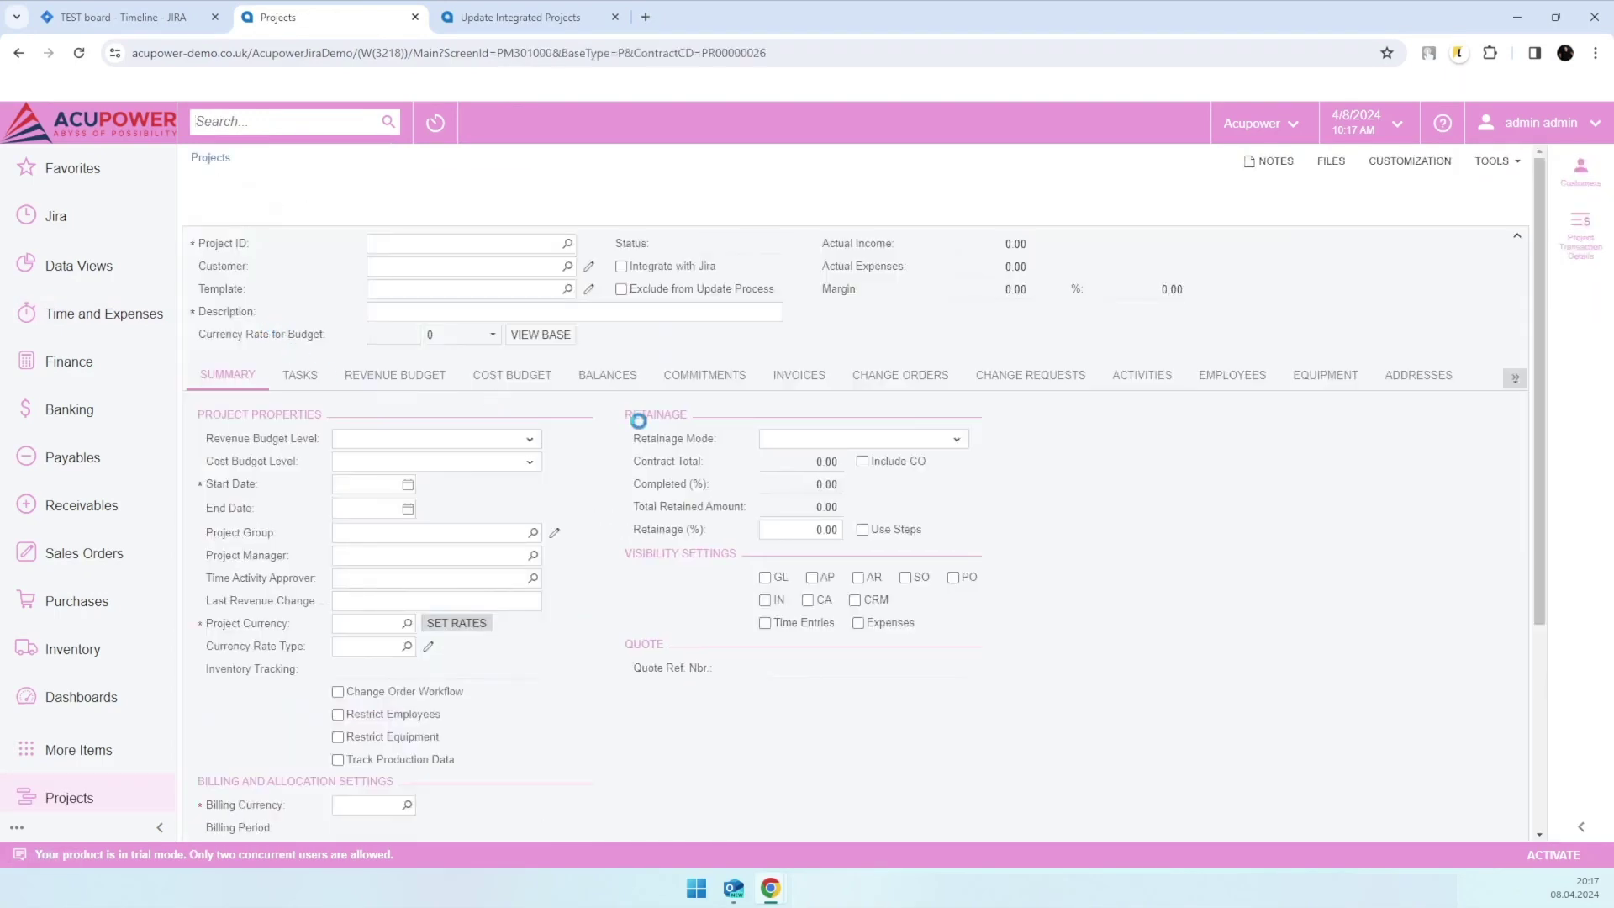
Review the project's activities and tasks, checking DemoTask 1's Jira time activities
left_click(1145, 446)
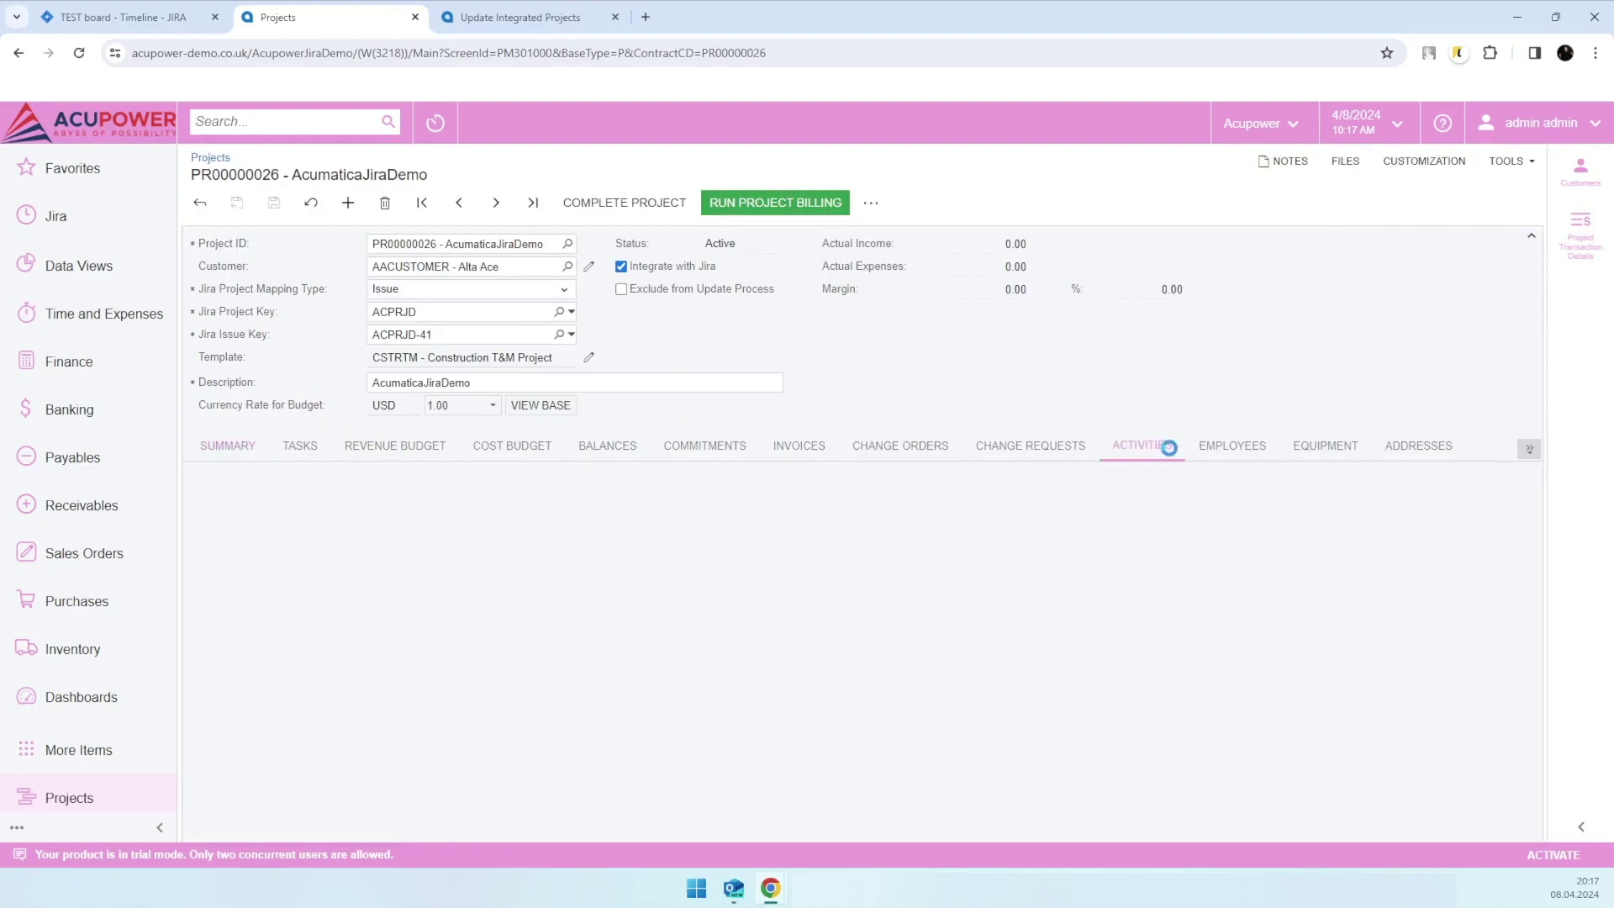
left_click(300, 447)
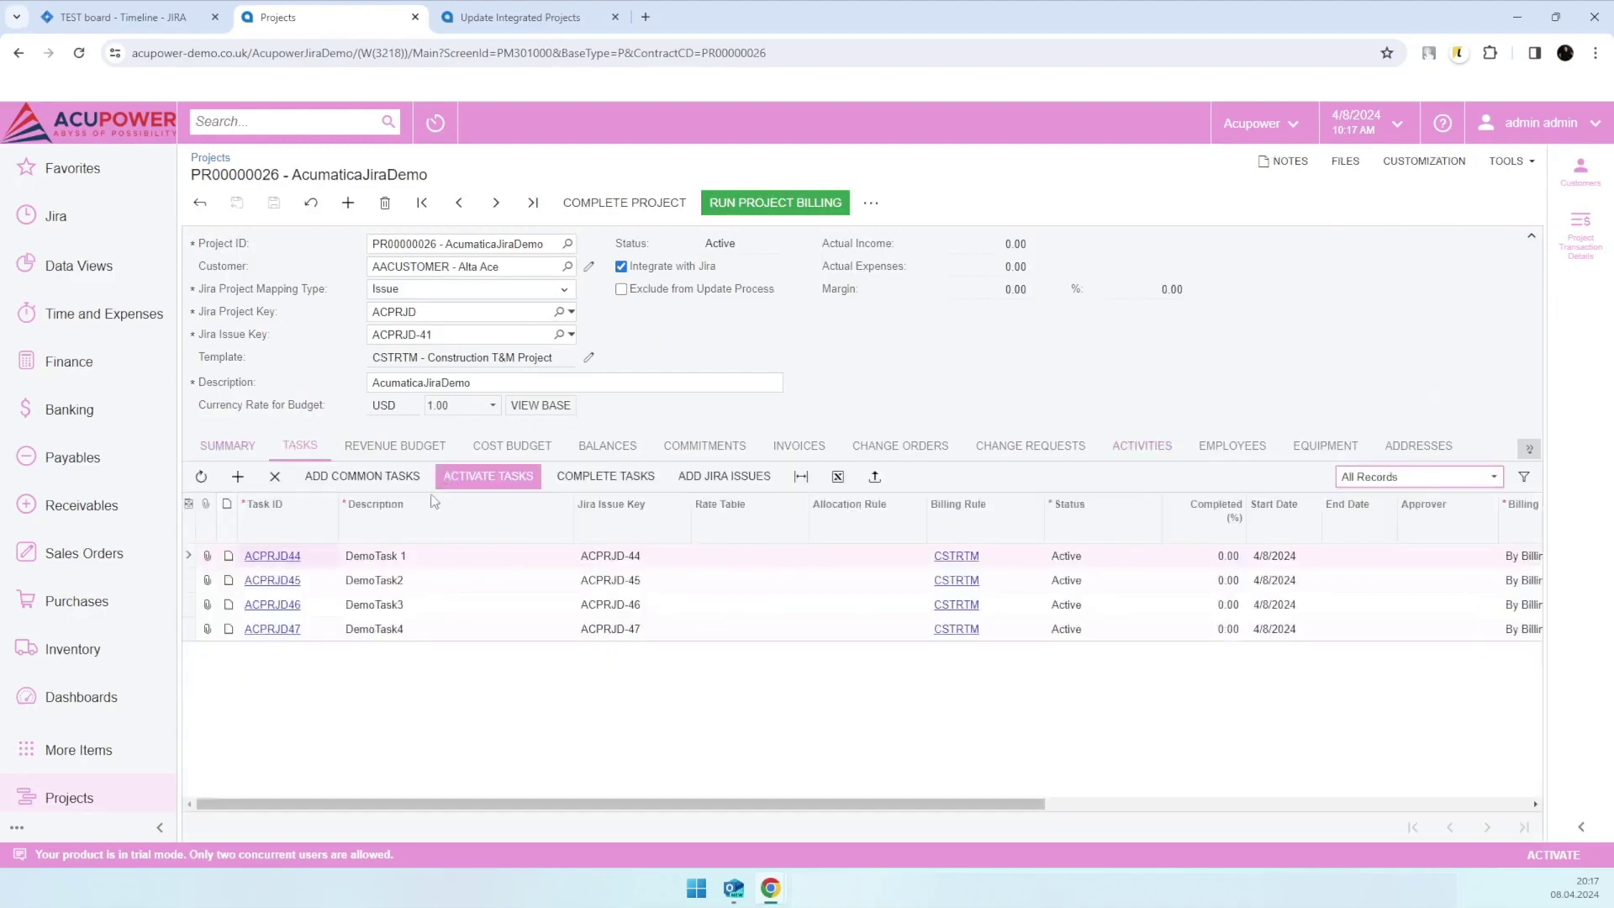
left_click(284, 560)
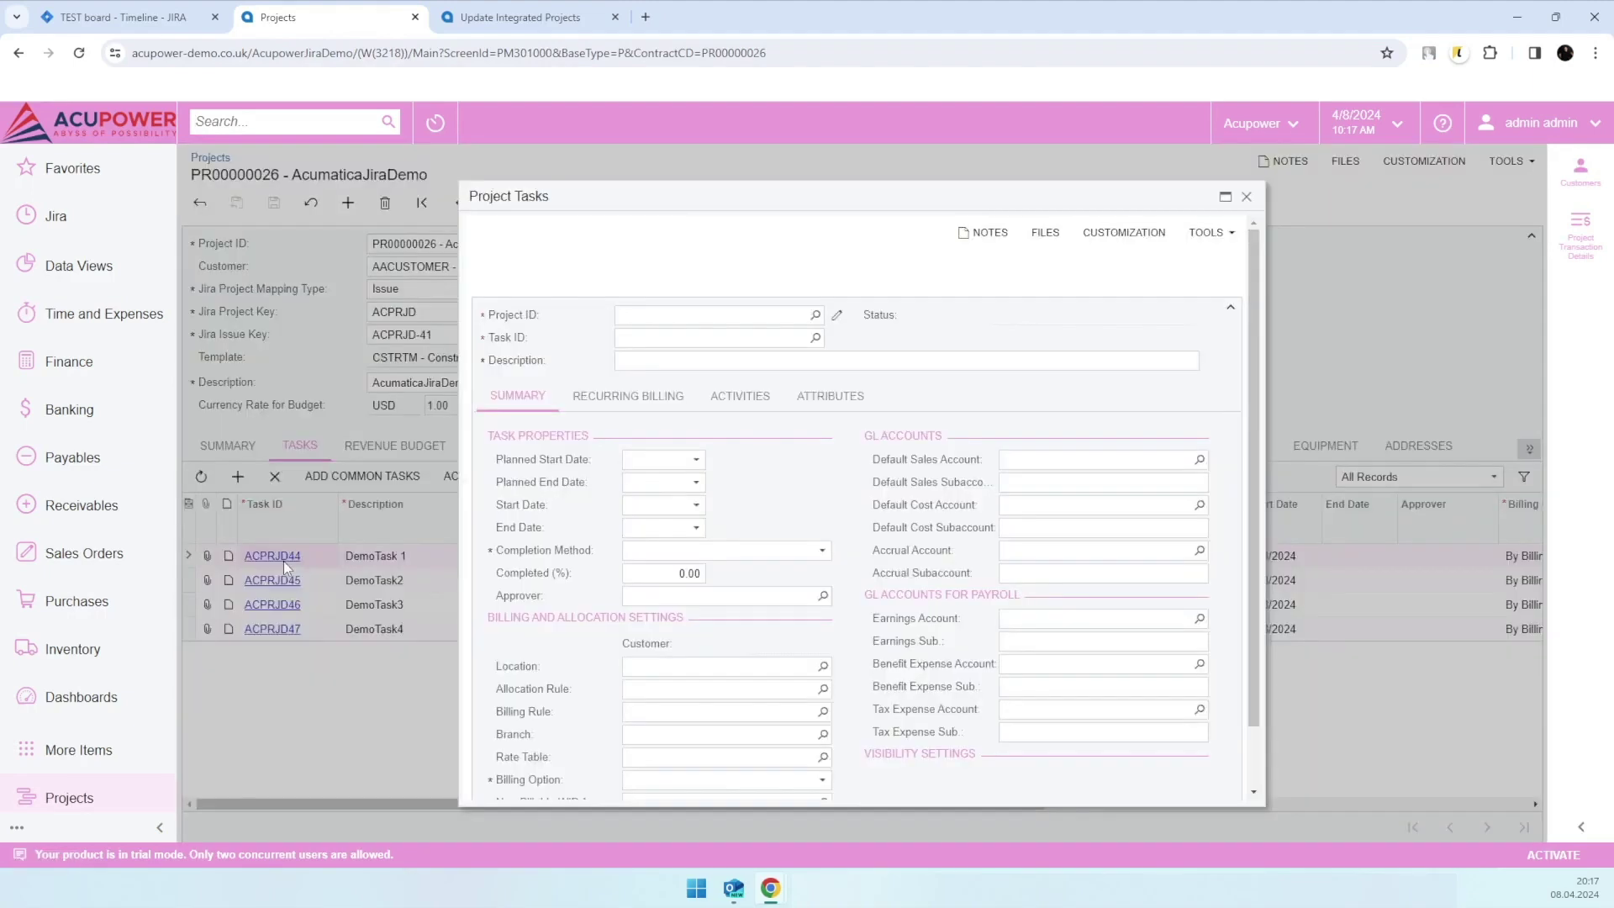
left_click(761, 412)
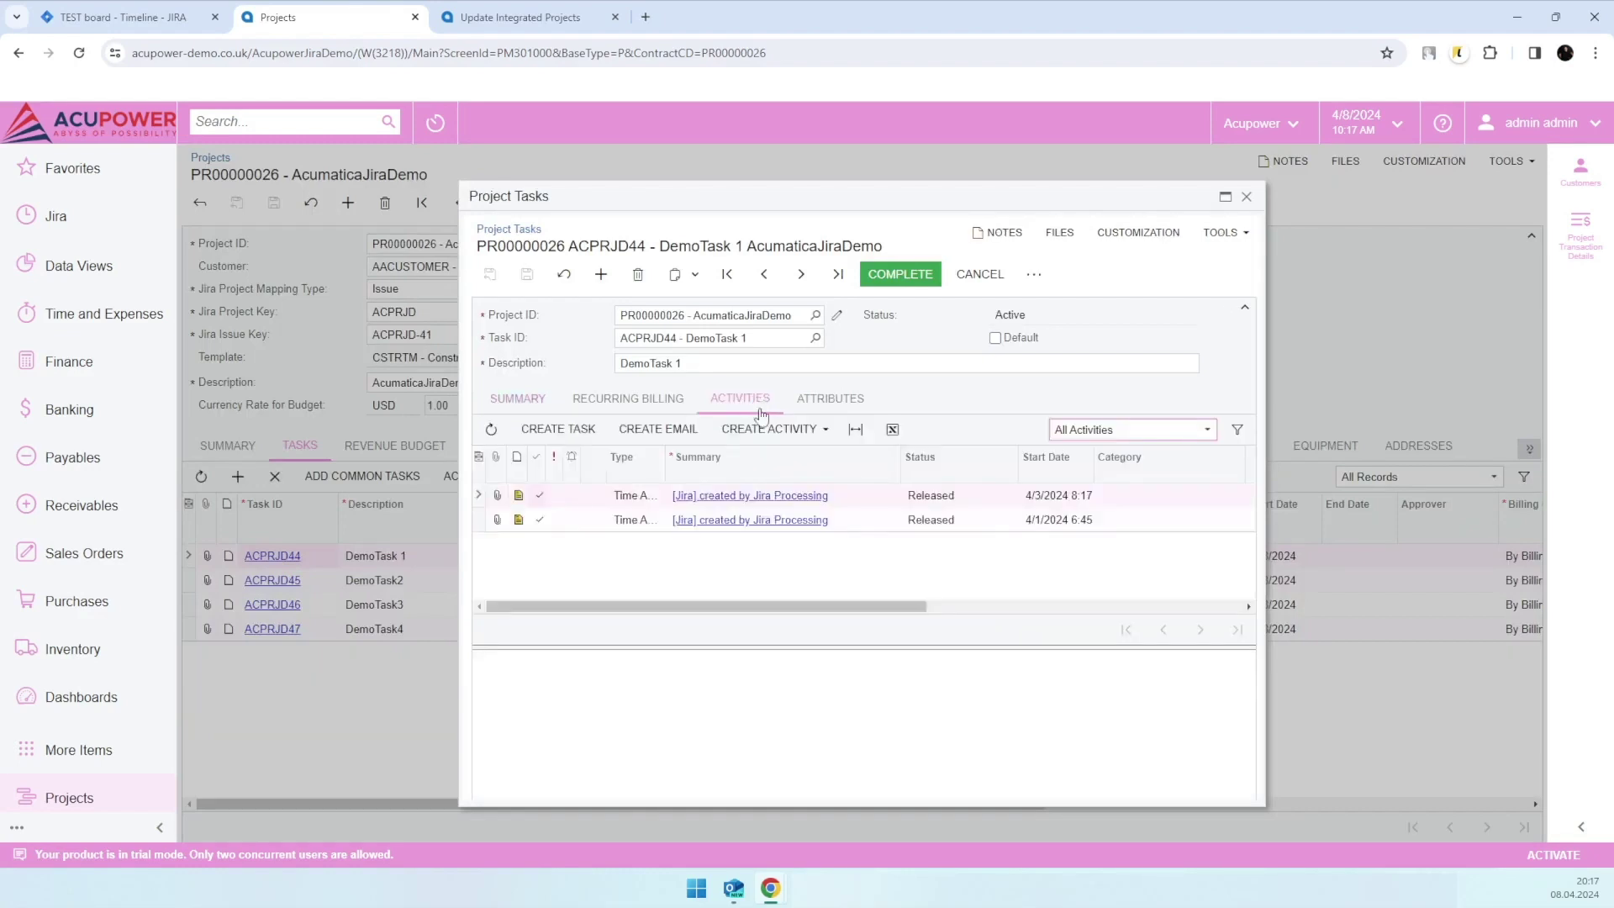
left_click(1248, 200)
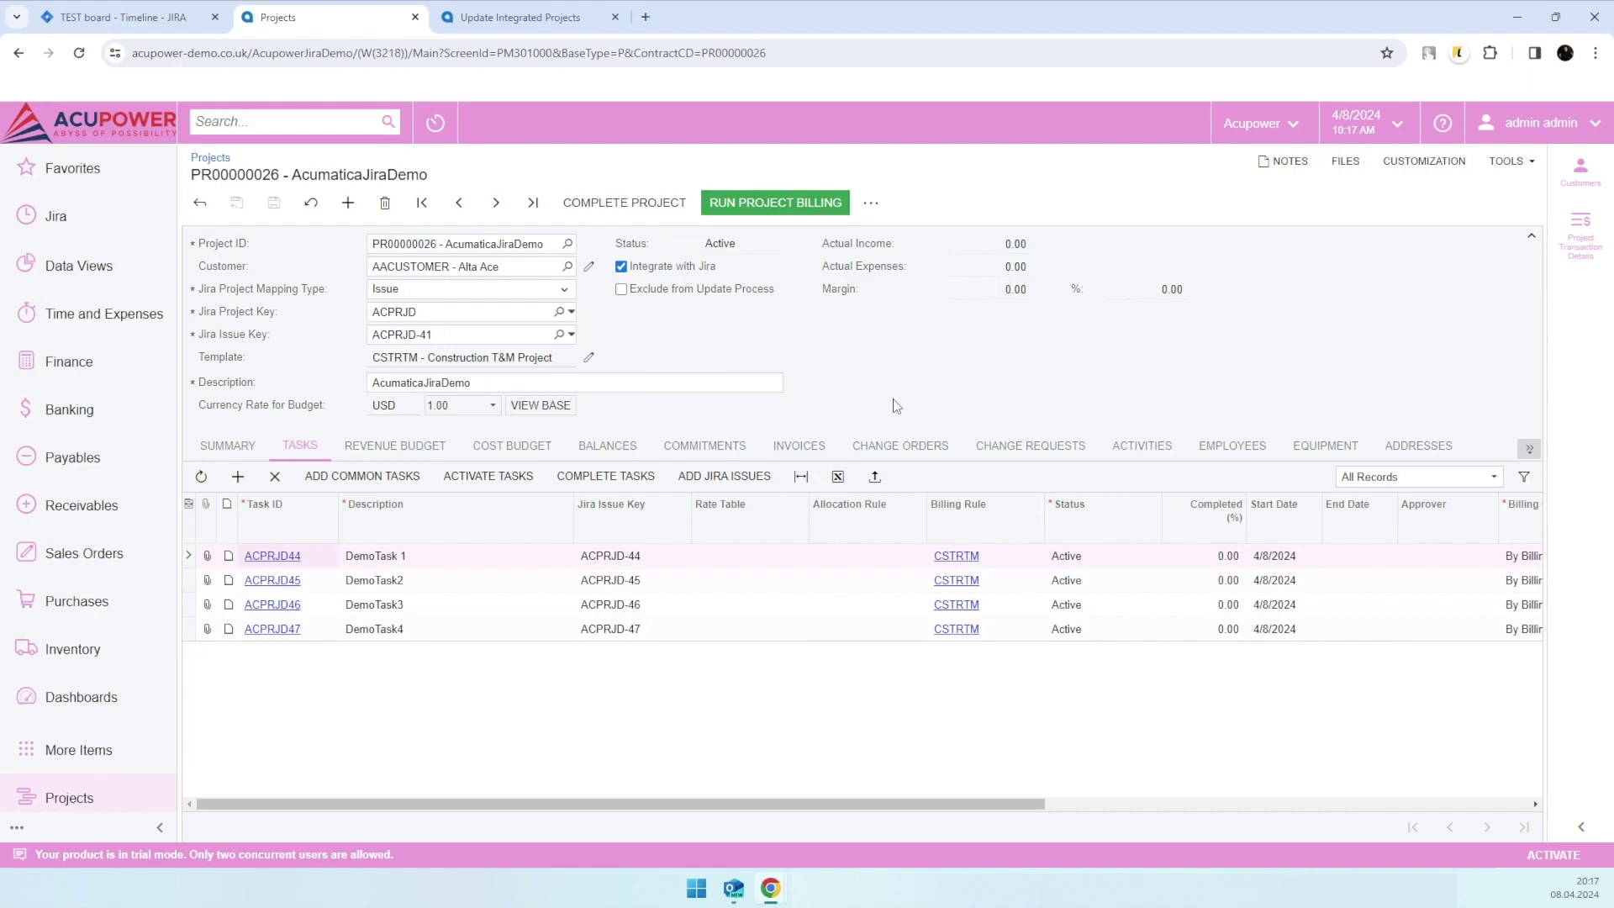
Open the Utilization Report with Period Mode Month and April 2024
left_click(88, 239)
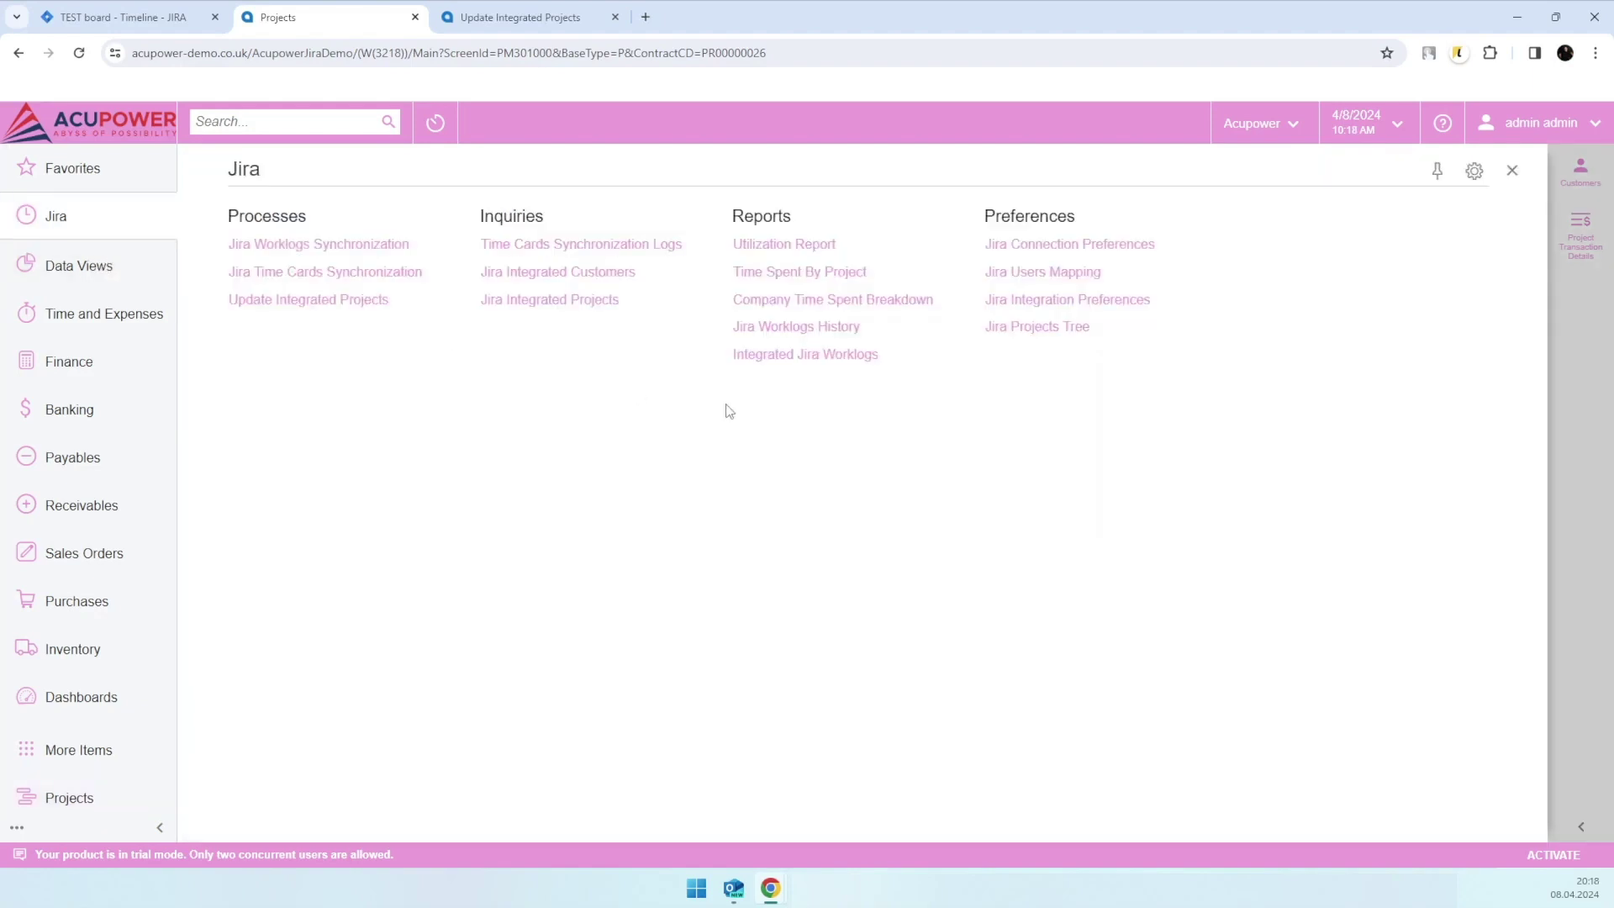
left_click(784, 252)
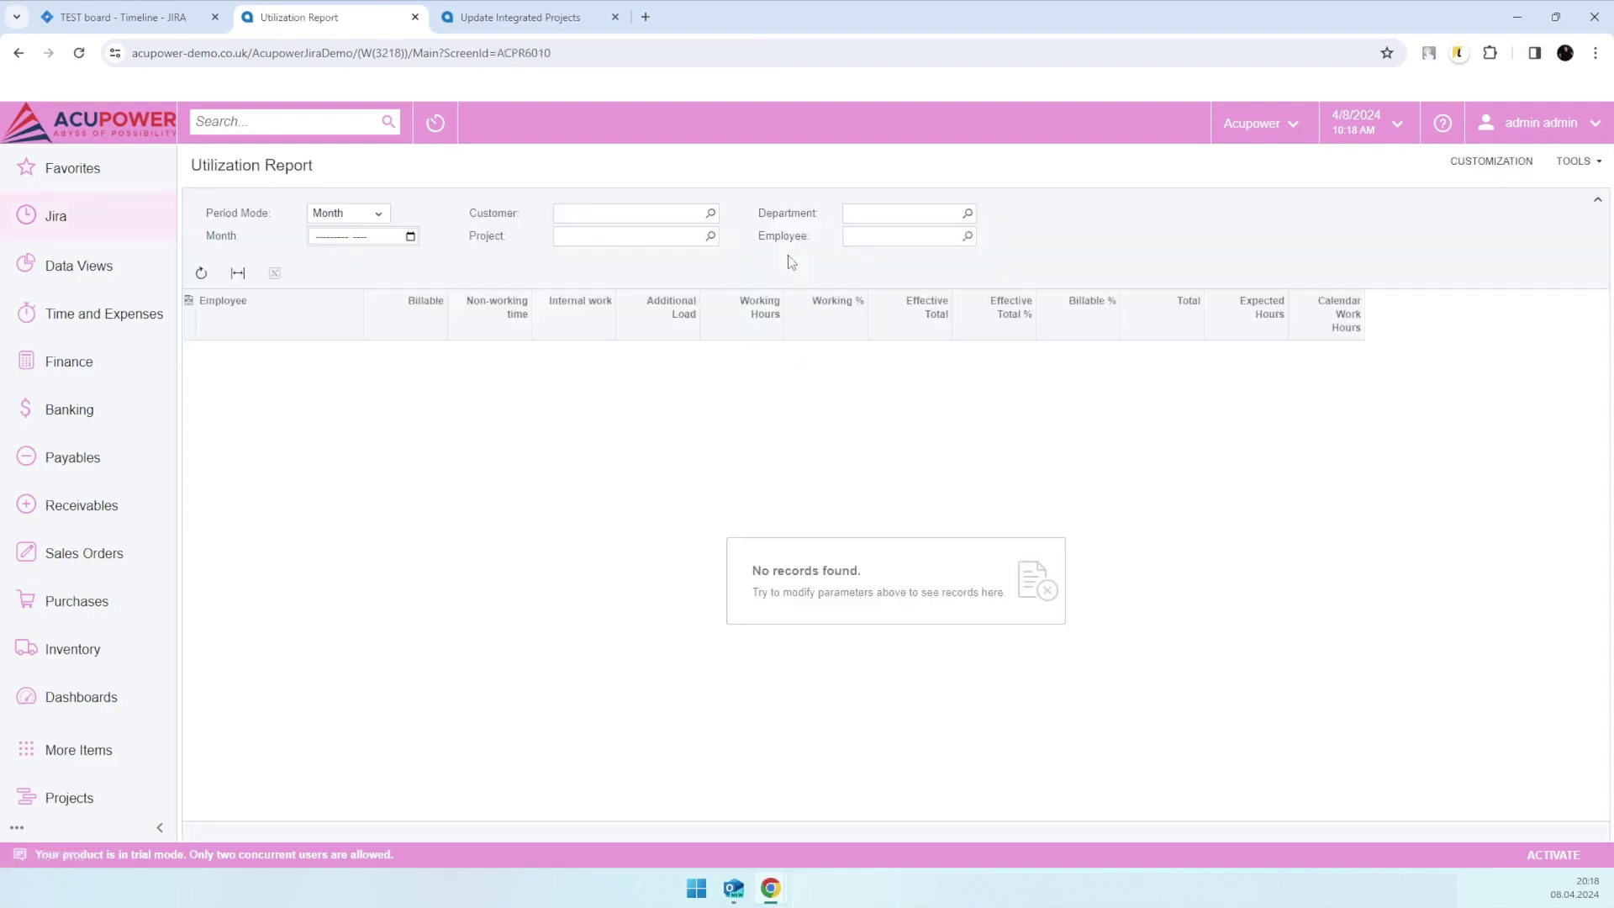
left_click(383, 216)
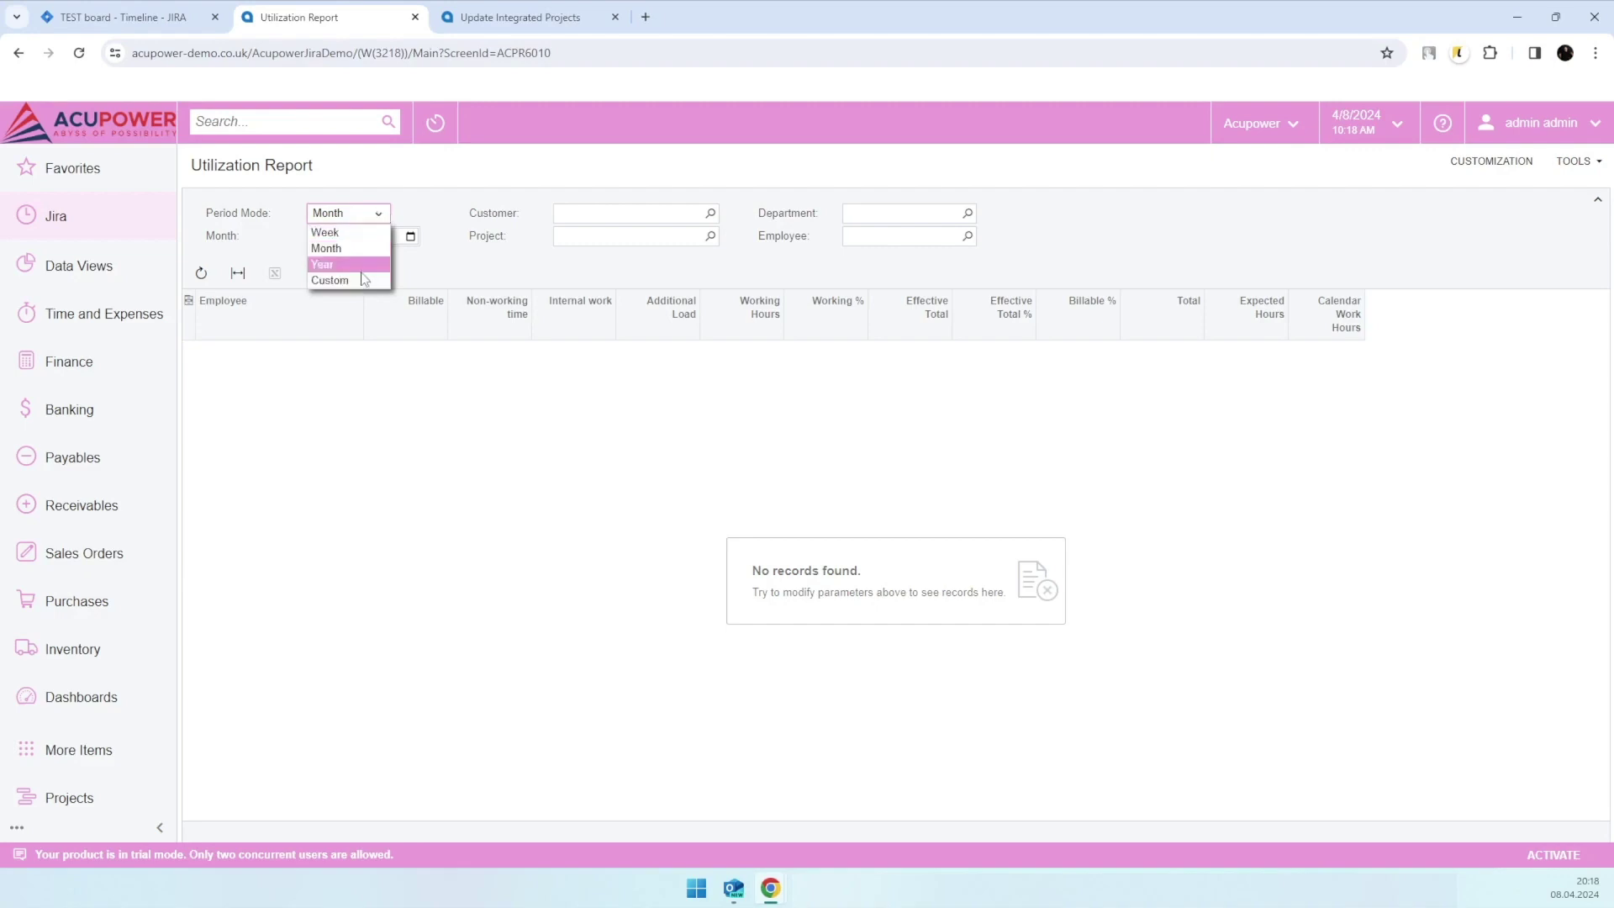
left_click(471, 270)
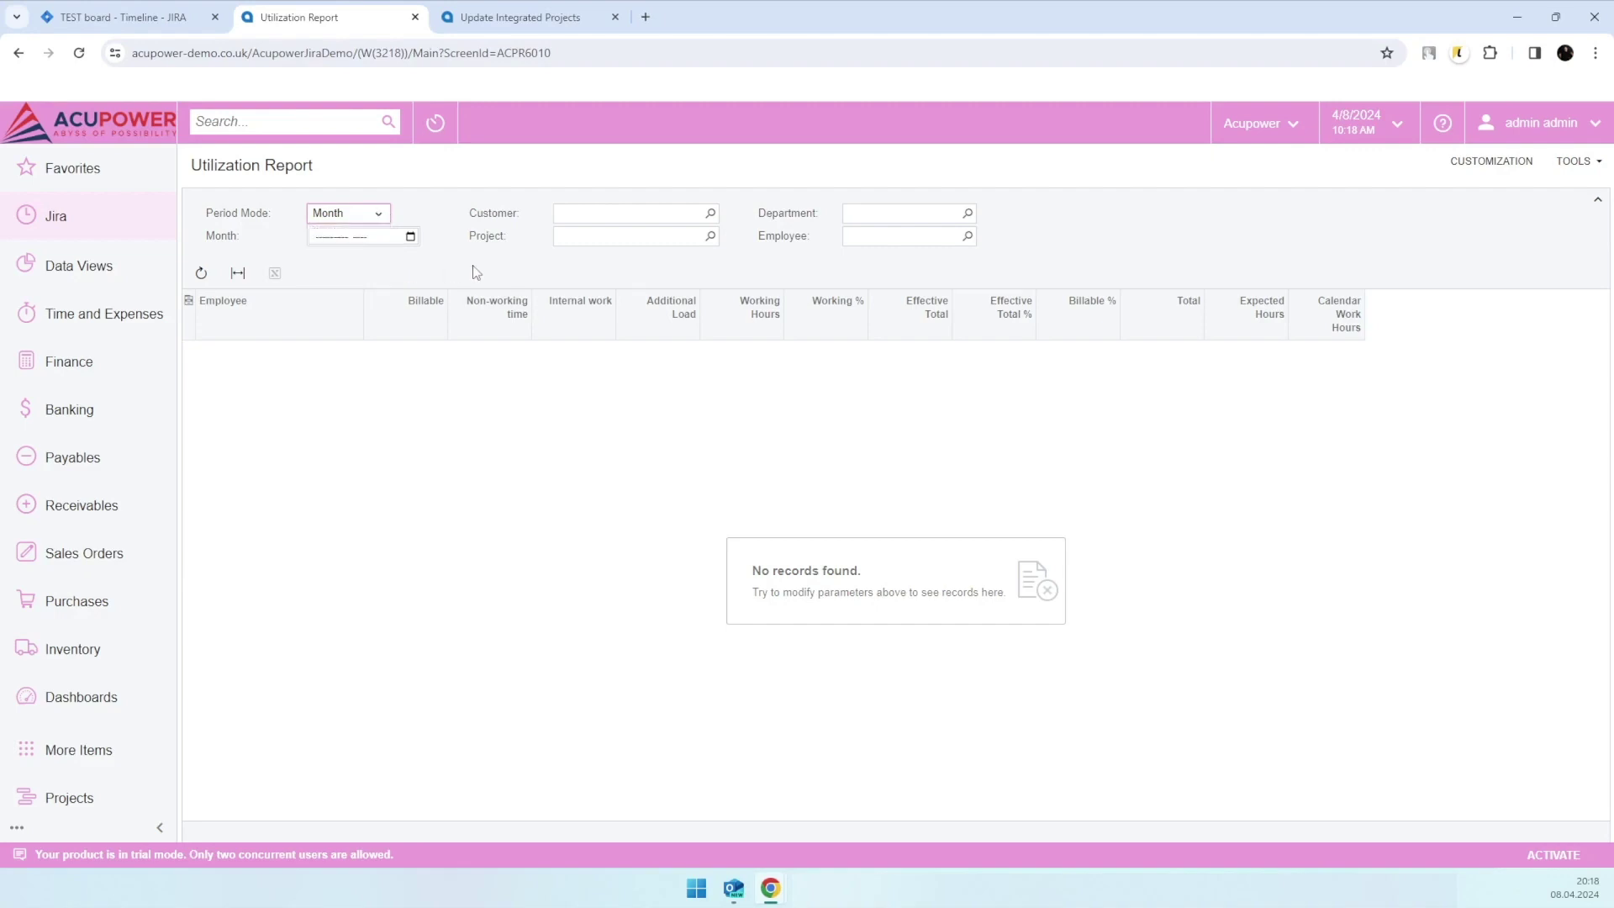
left_click(411, 236)
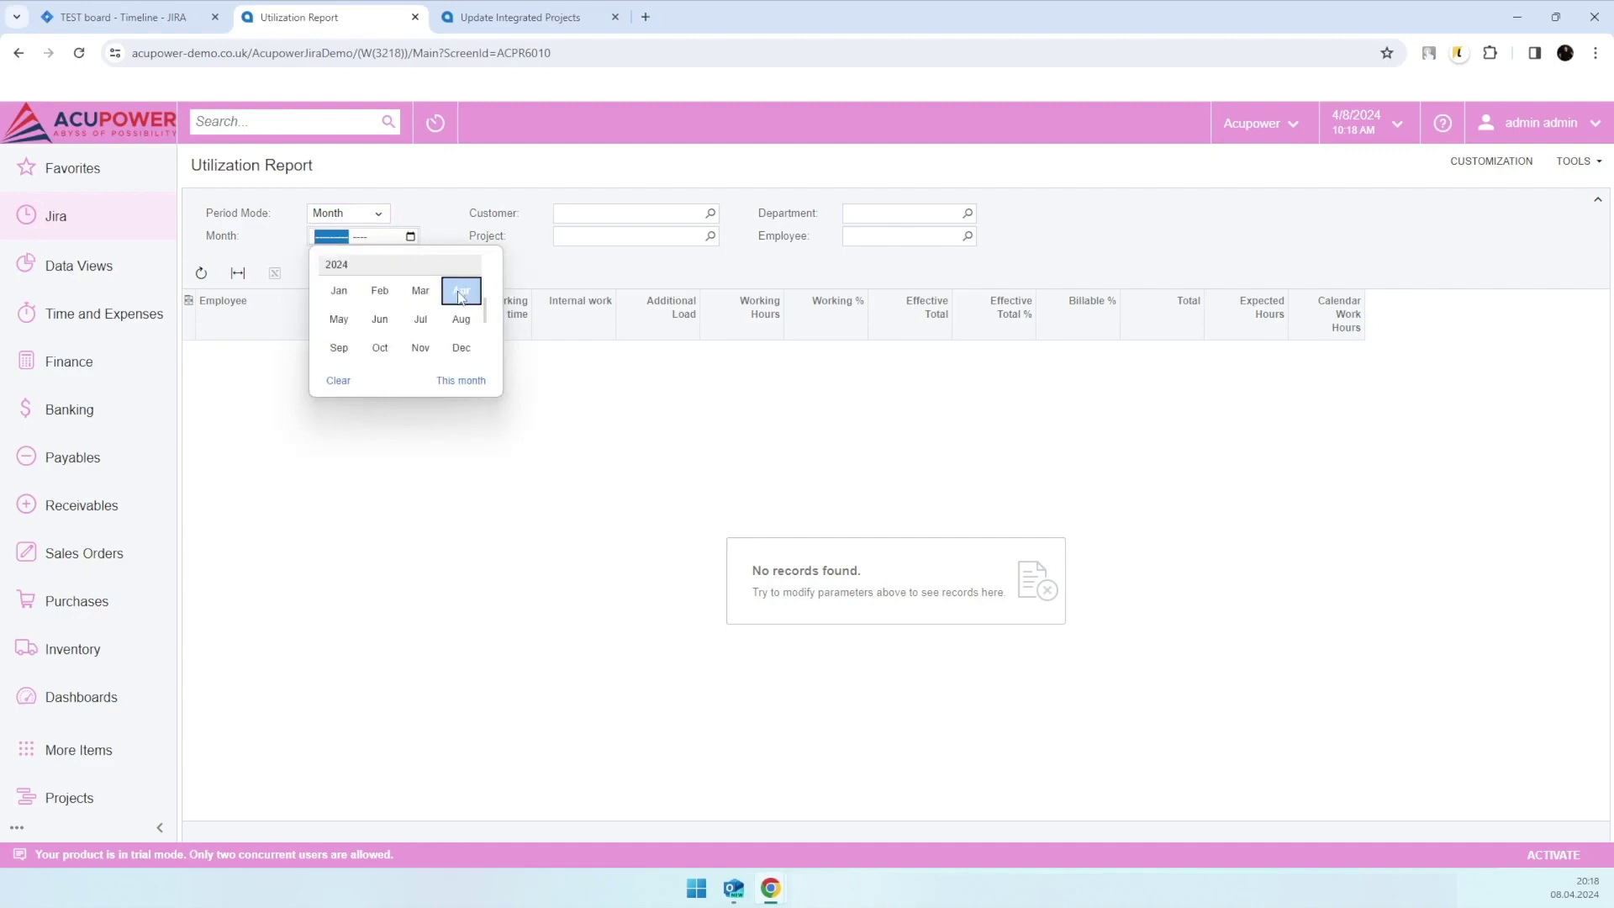
left_click(461, 291)
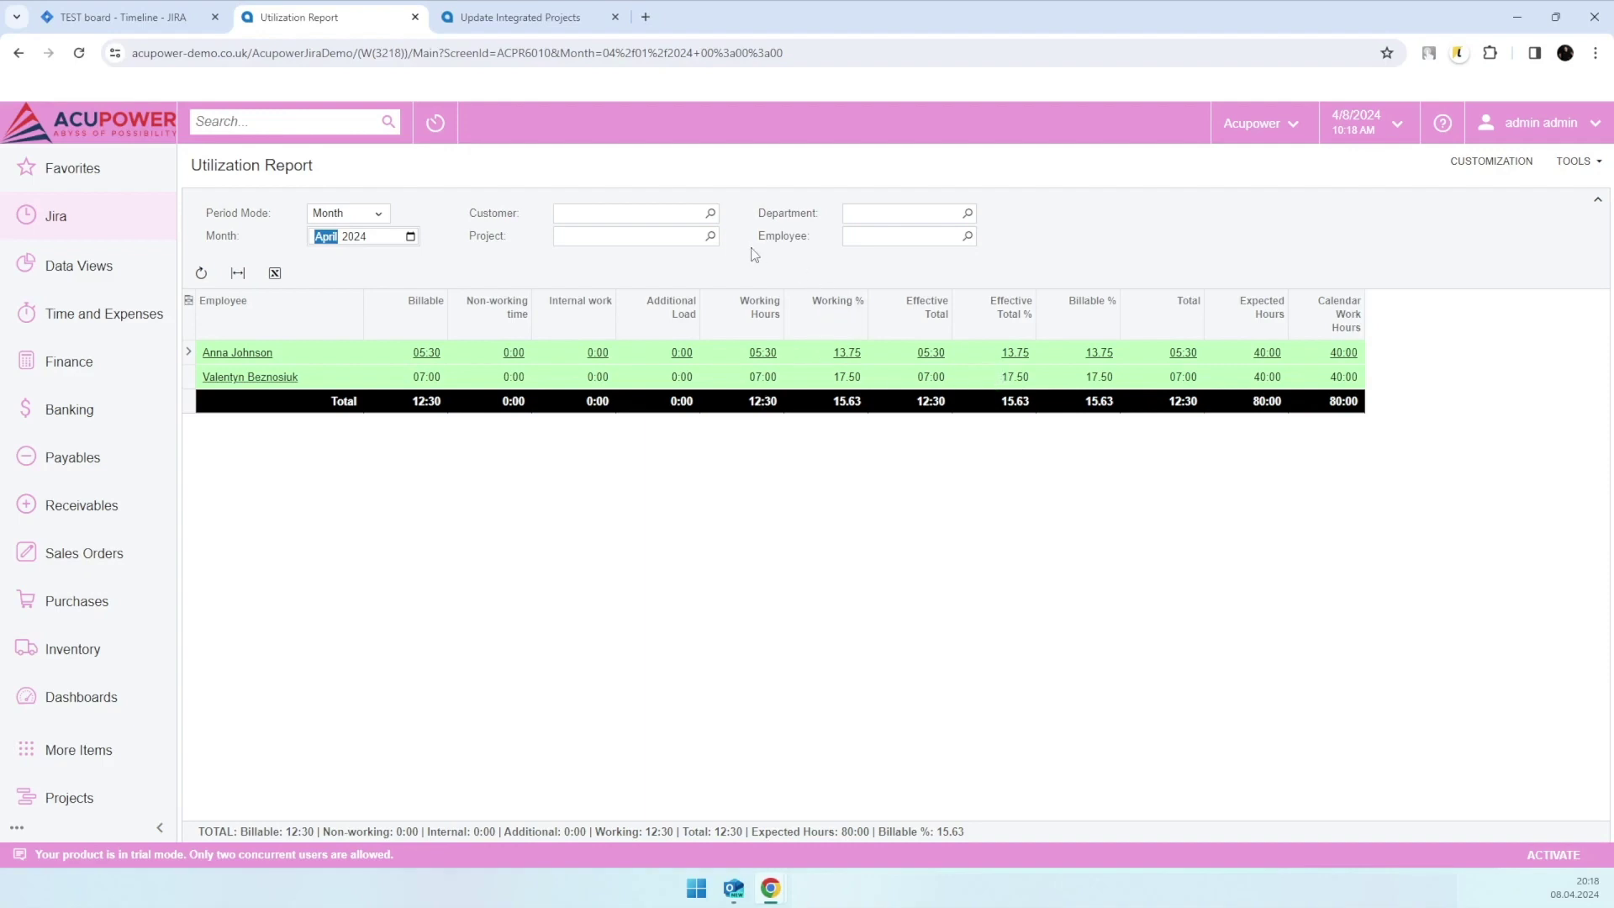
Filter the Utilization Report to department ADMIN and project PR00000026, then open Time Spent By Project
left_click(968, 236)
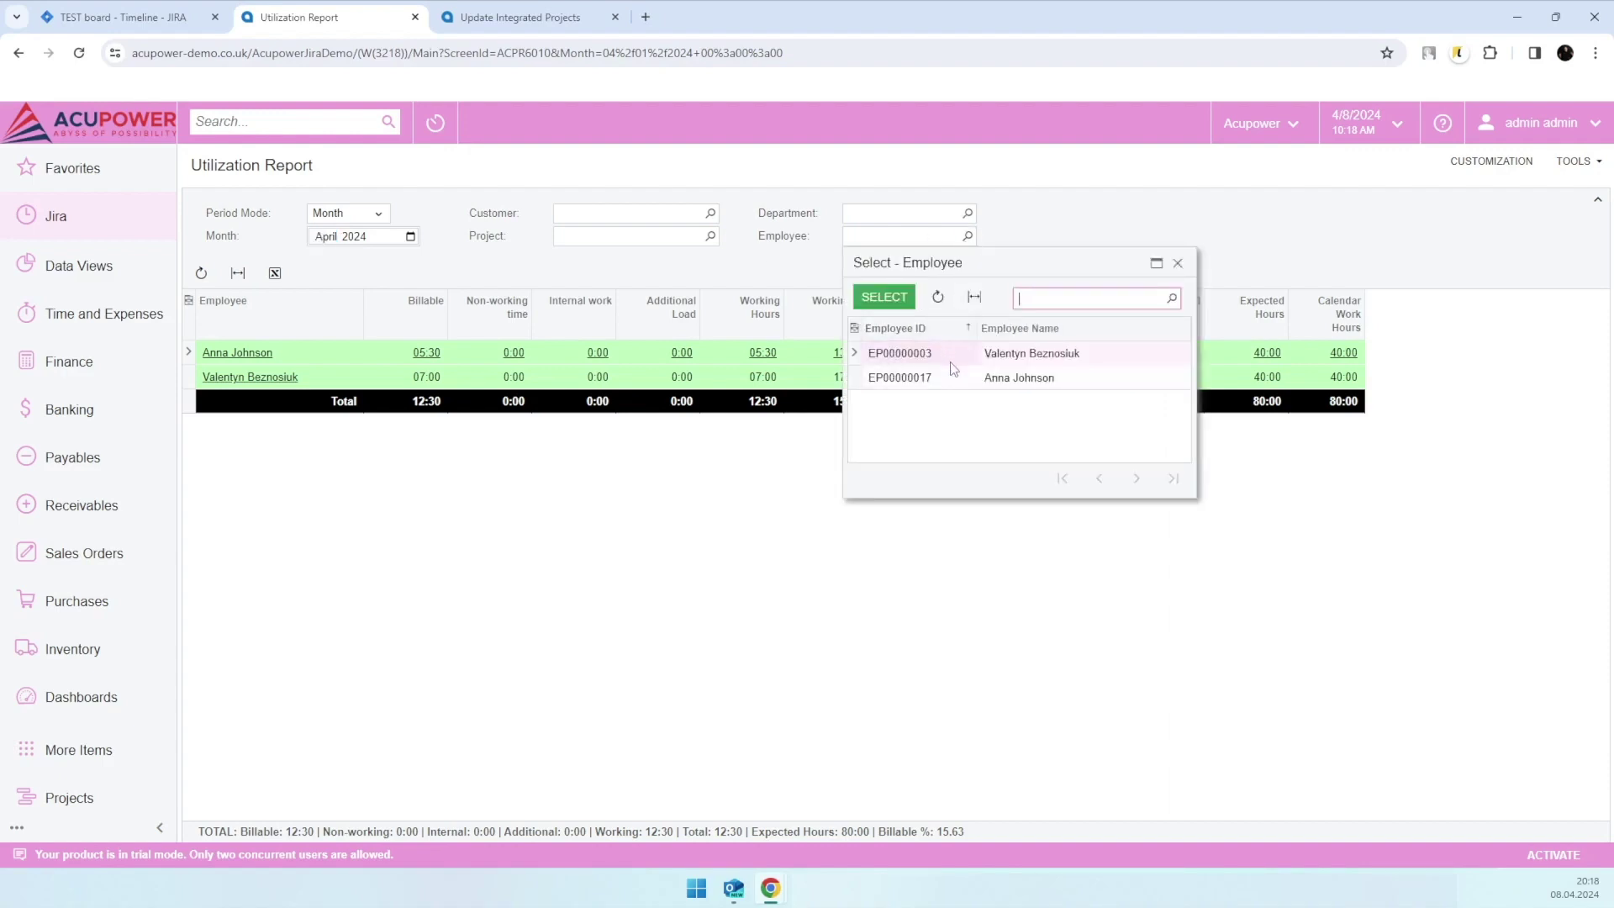
left_click(963, 213)
left_click(968, 212)
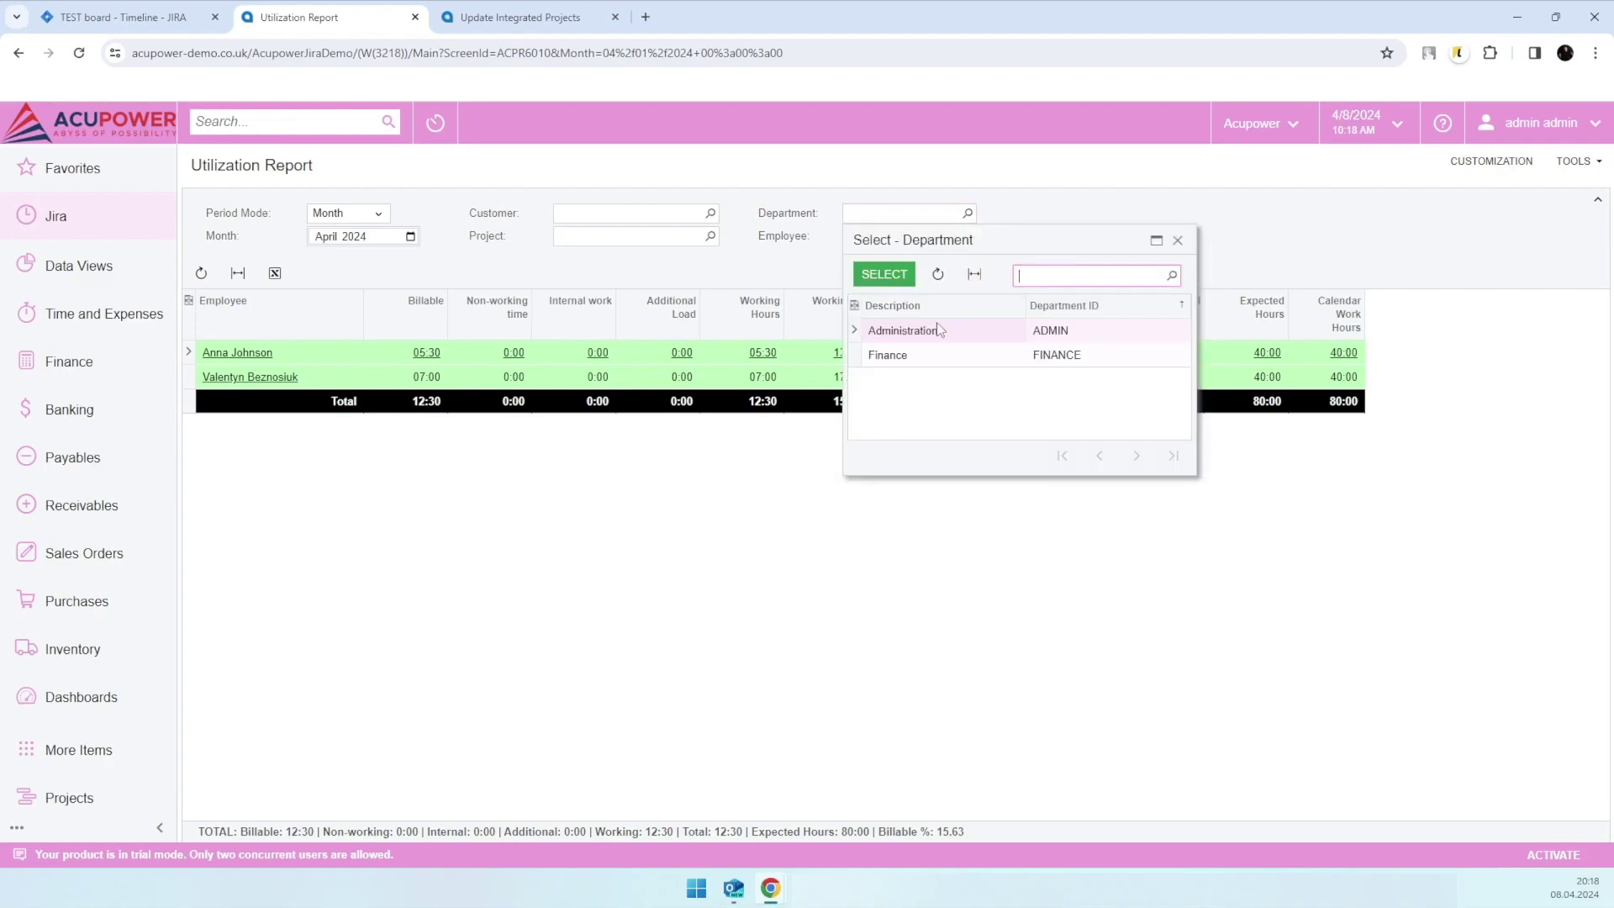
double_click(934, 328)
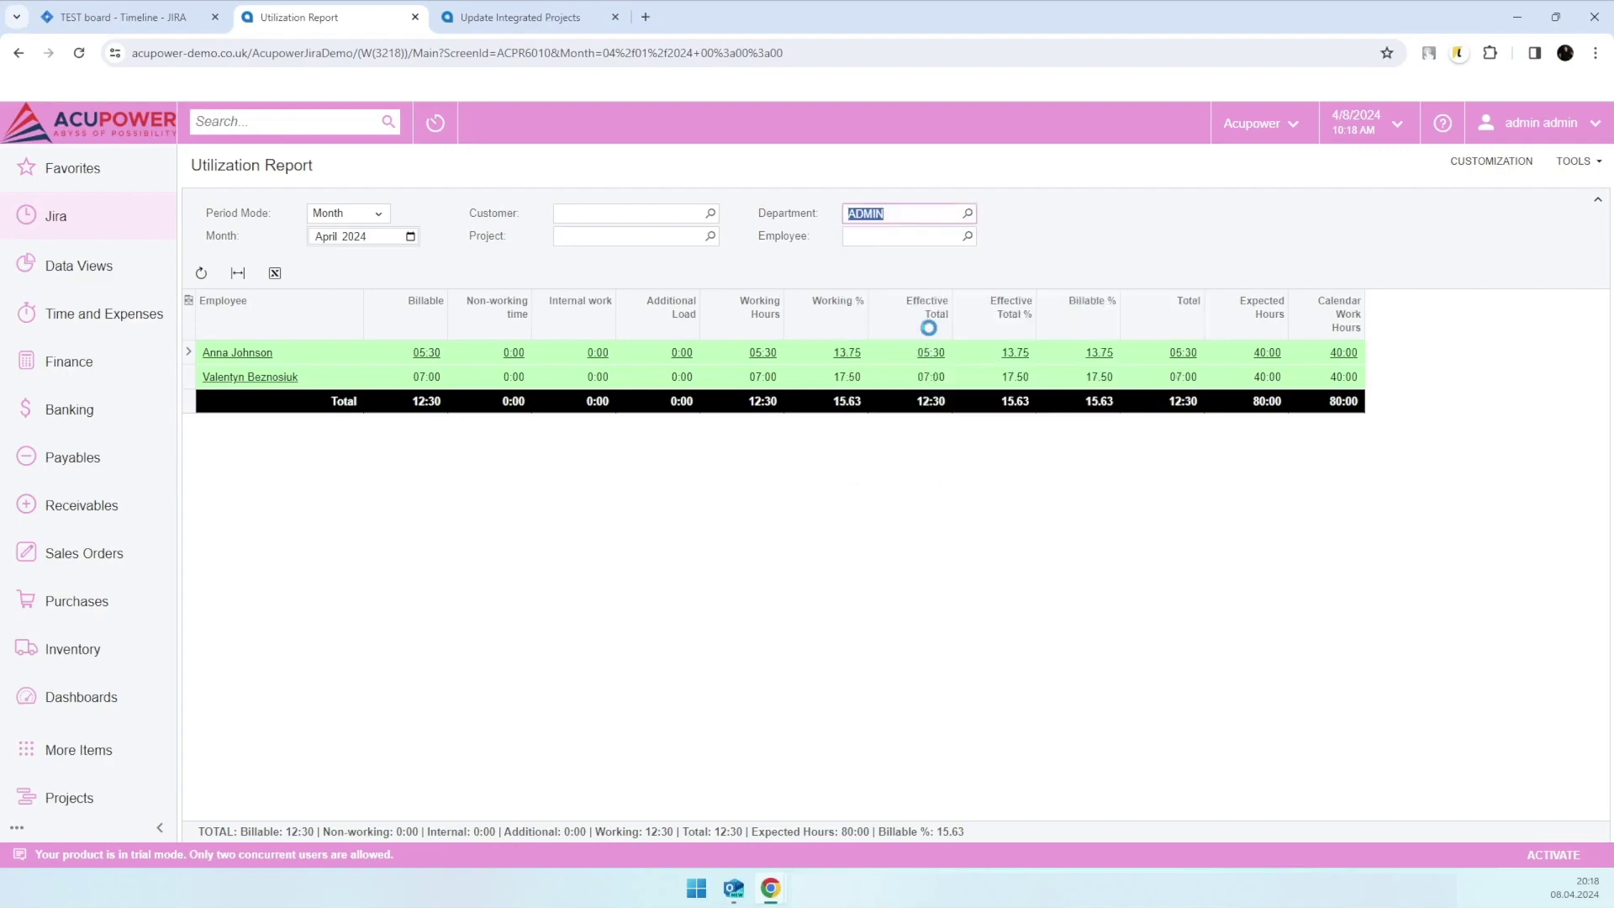
left_click(713, 238)
double_click(670, 392)
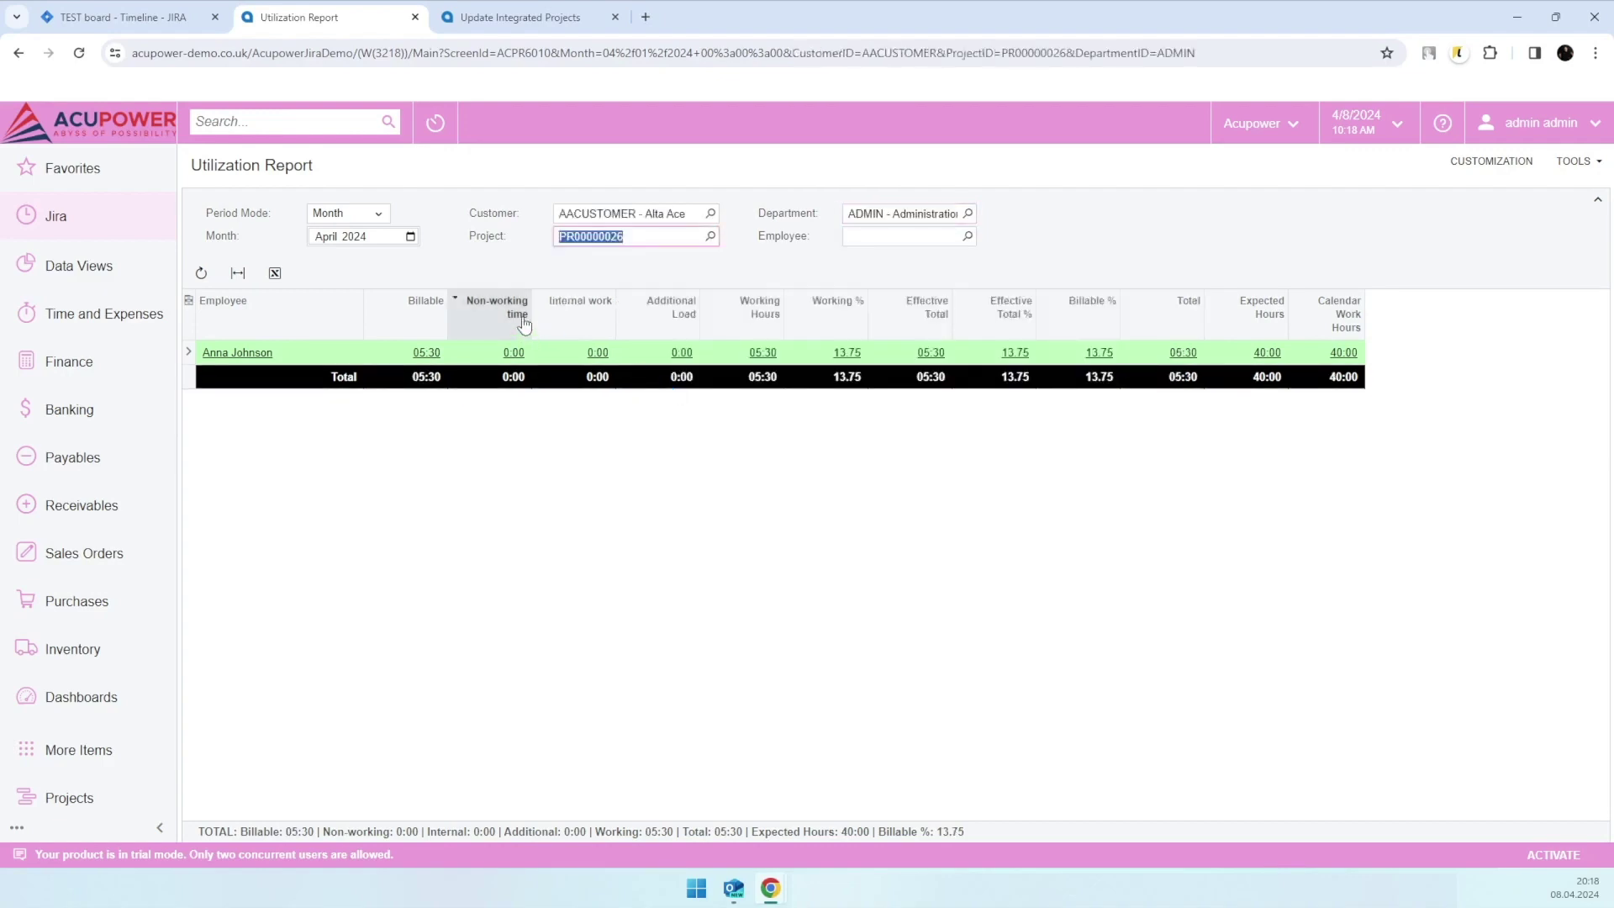
left_click(54, 220)
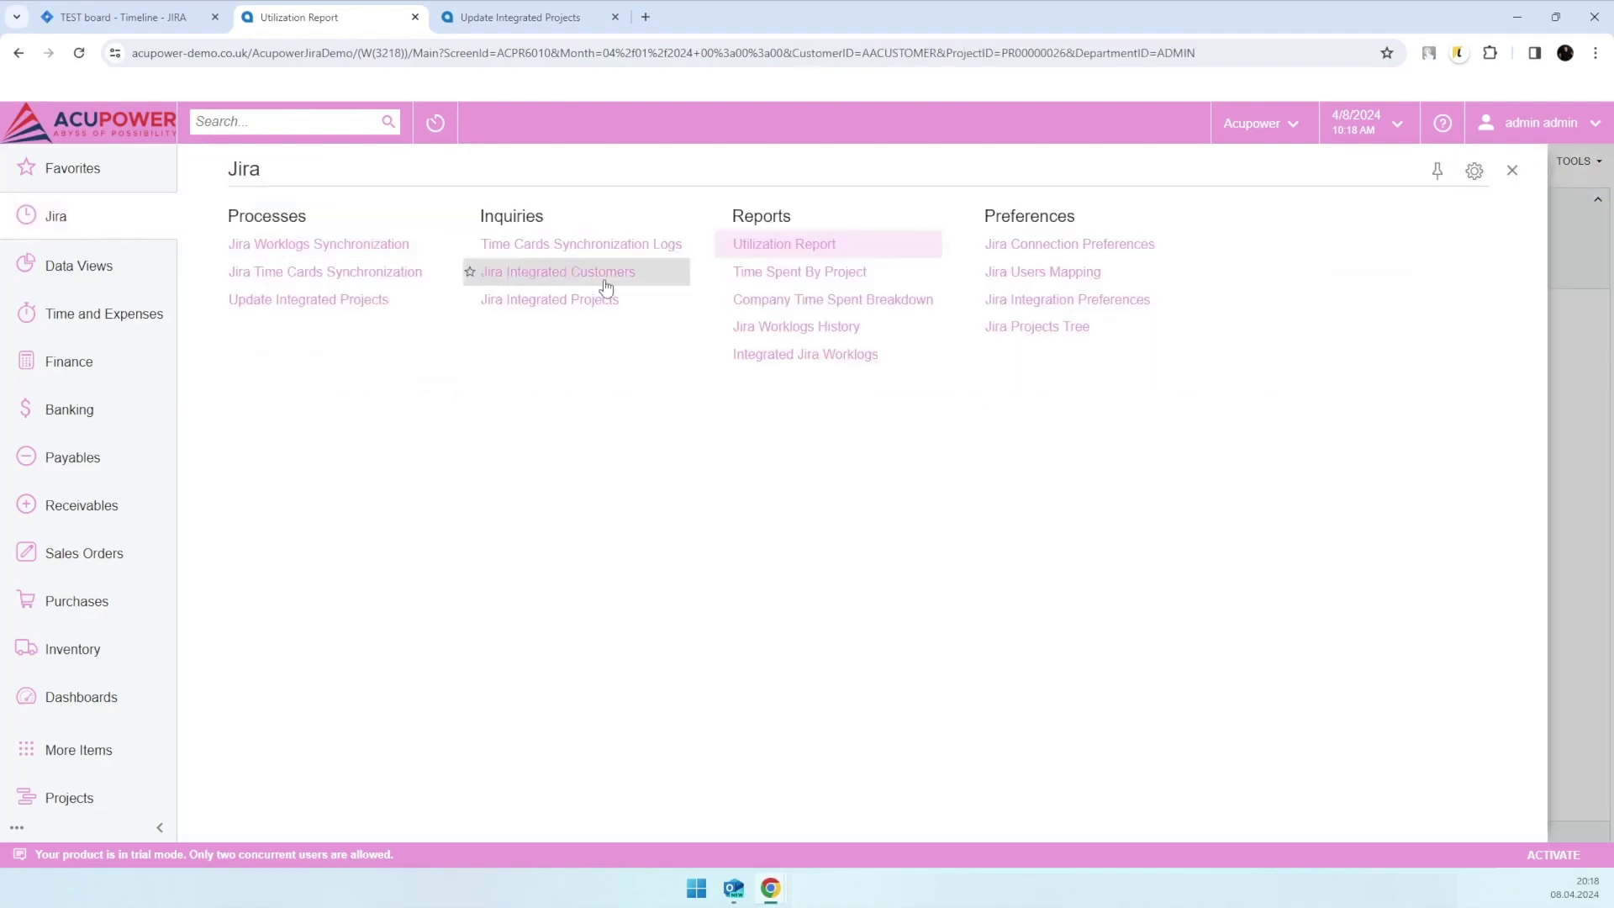
left_click(795, 283)
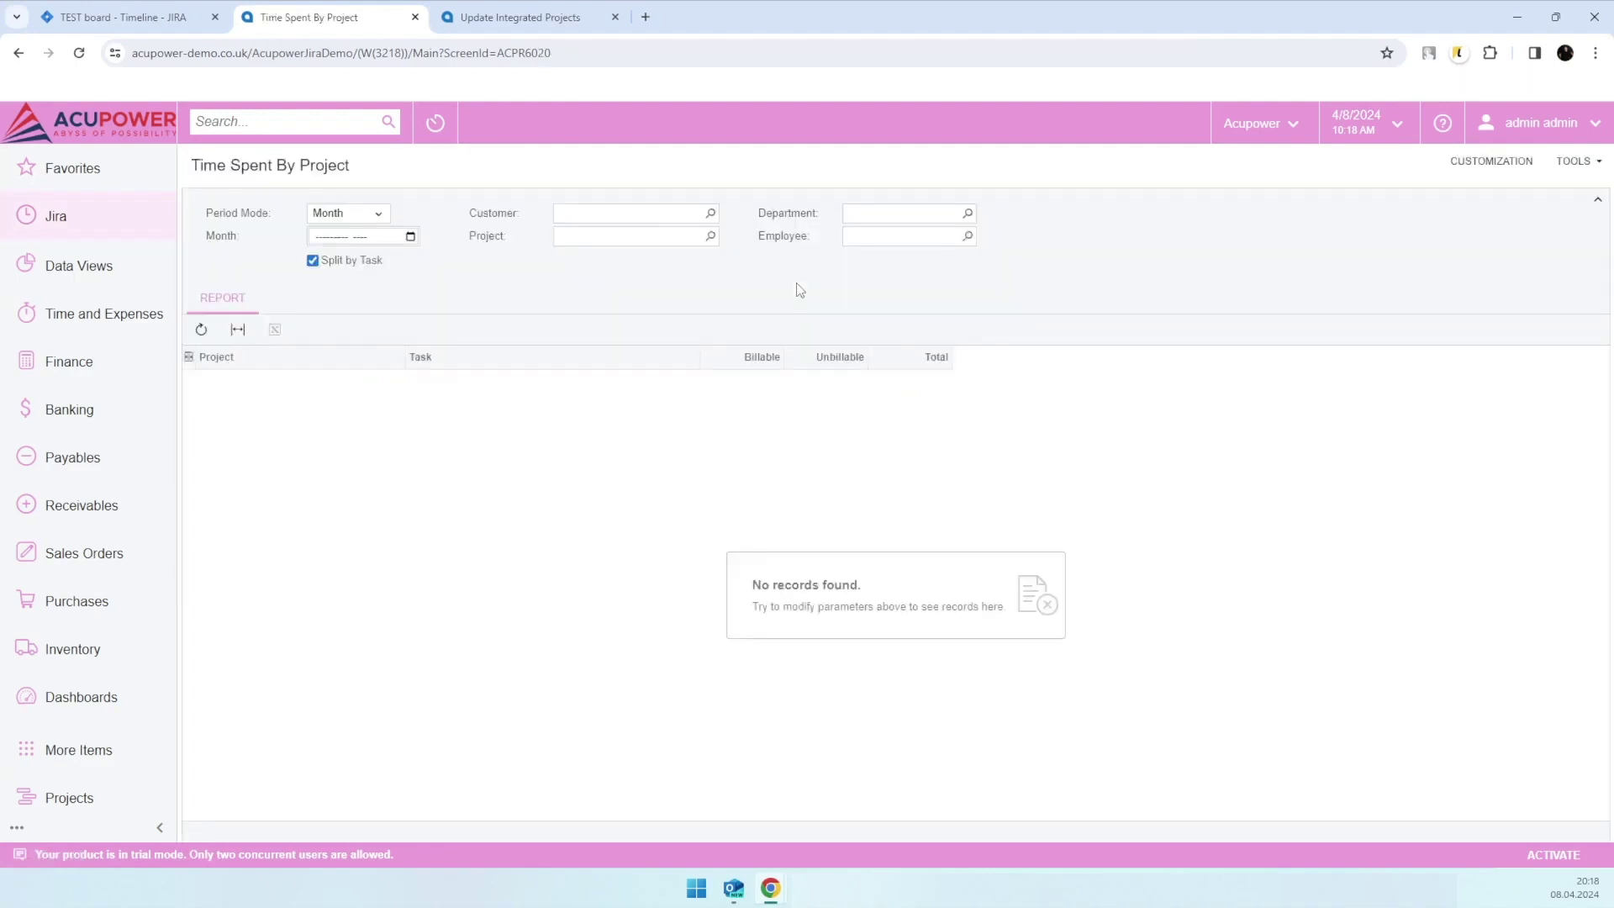
Set the report month to April 2024 and keep Split by Task on
left_click(410, 237)
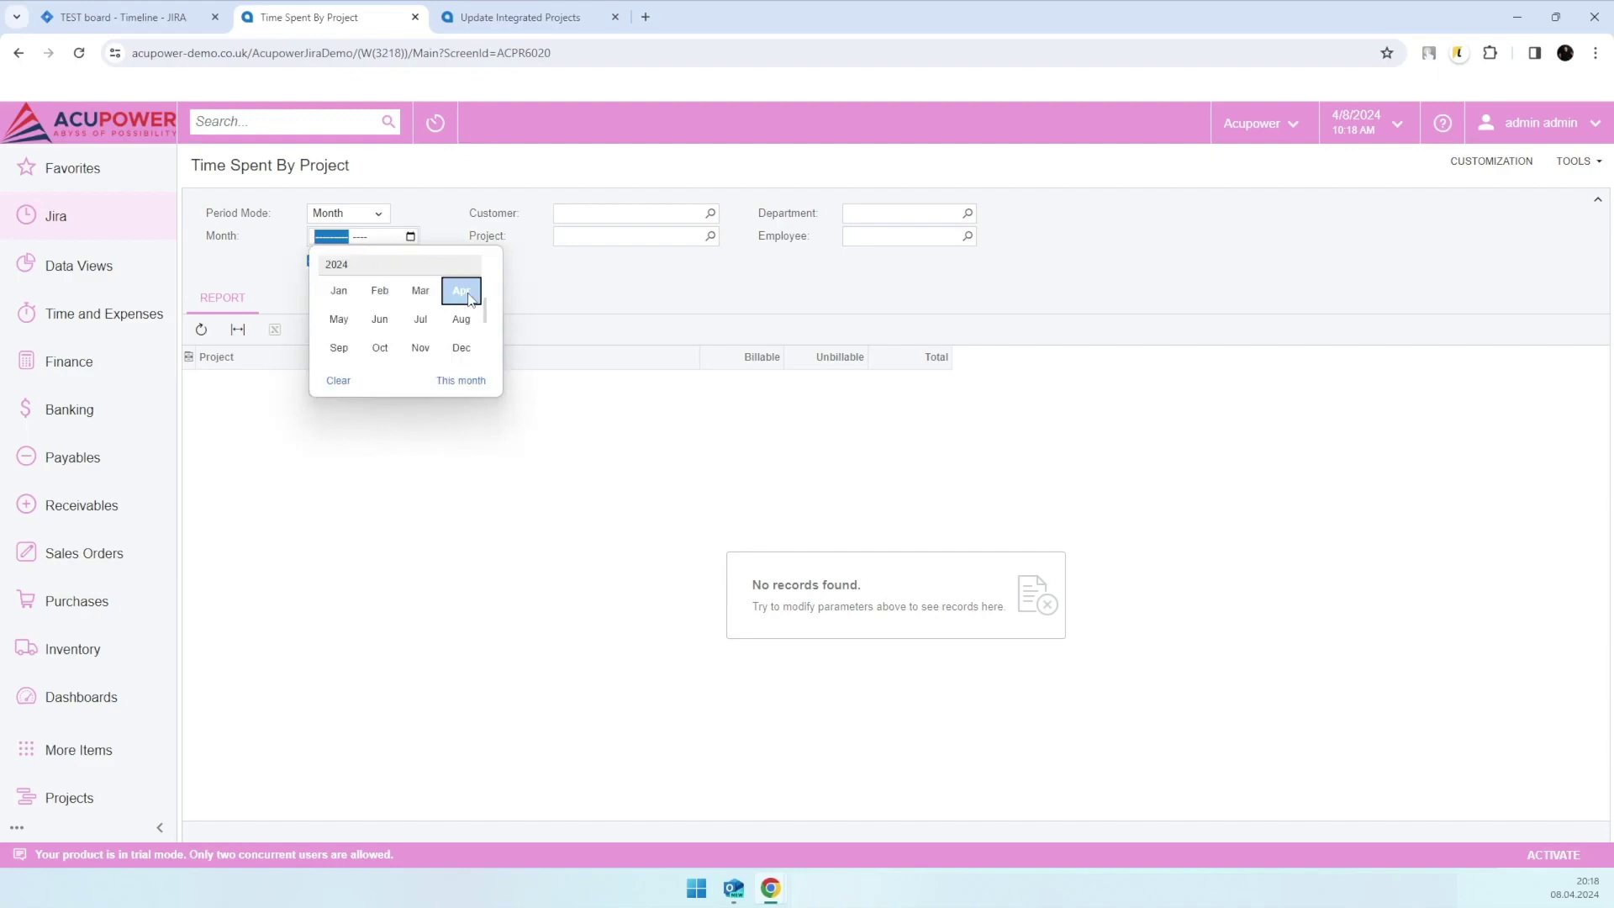
left_click(462, 292)
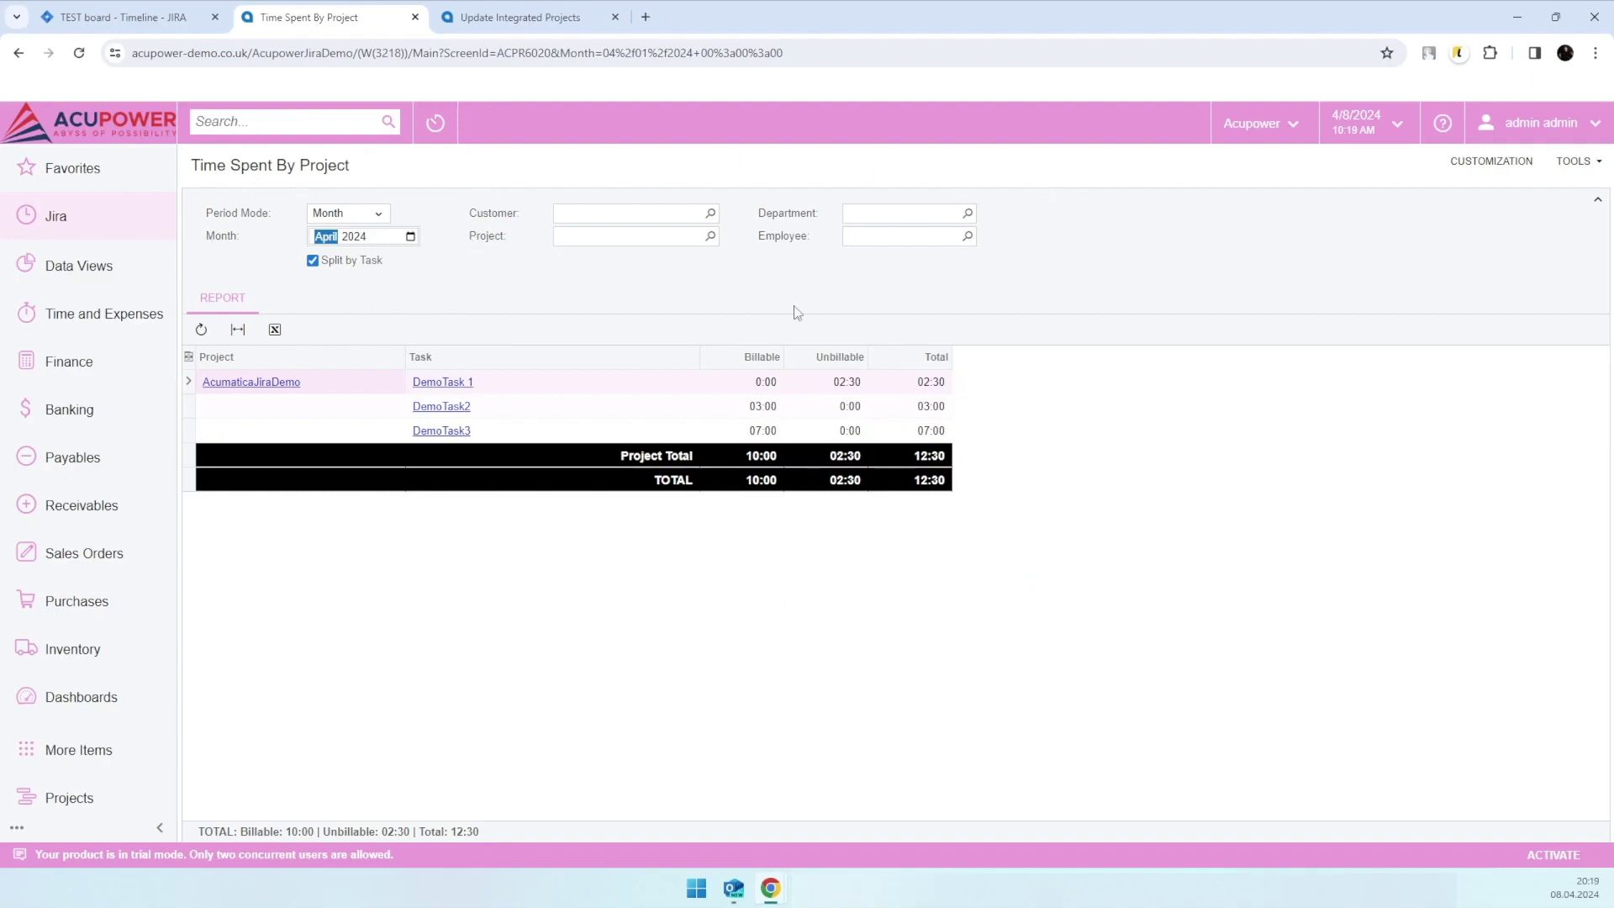
left_click(312, 260)
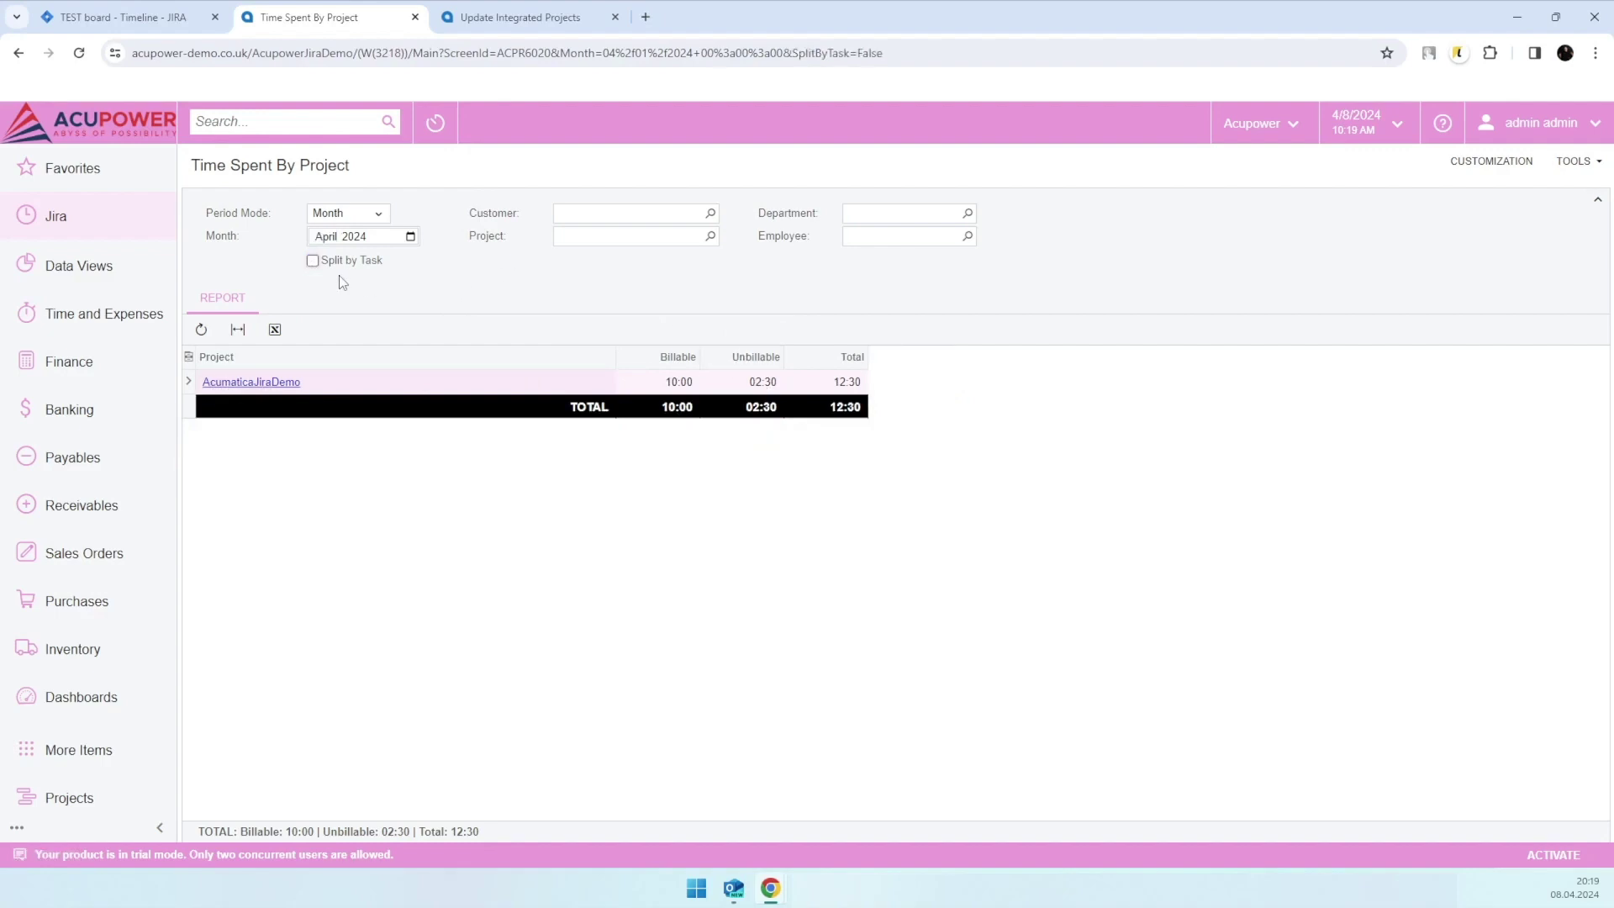
left_click(312, 261)
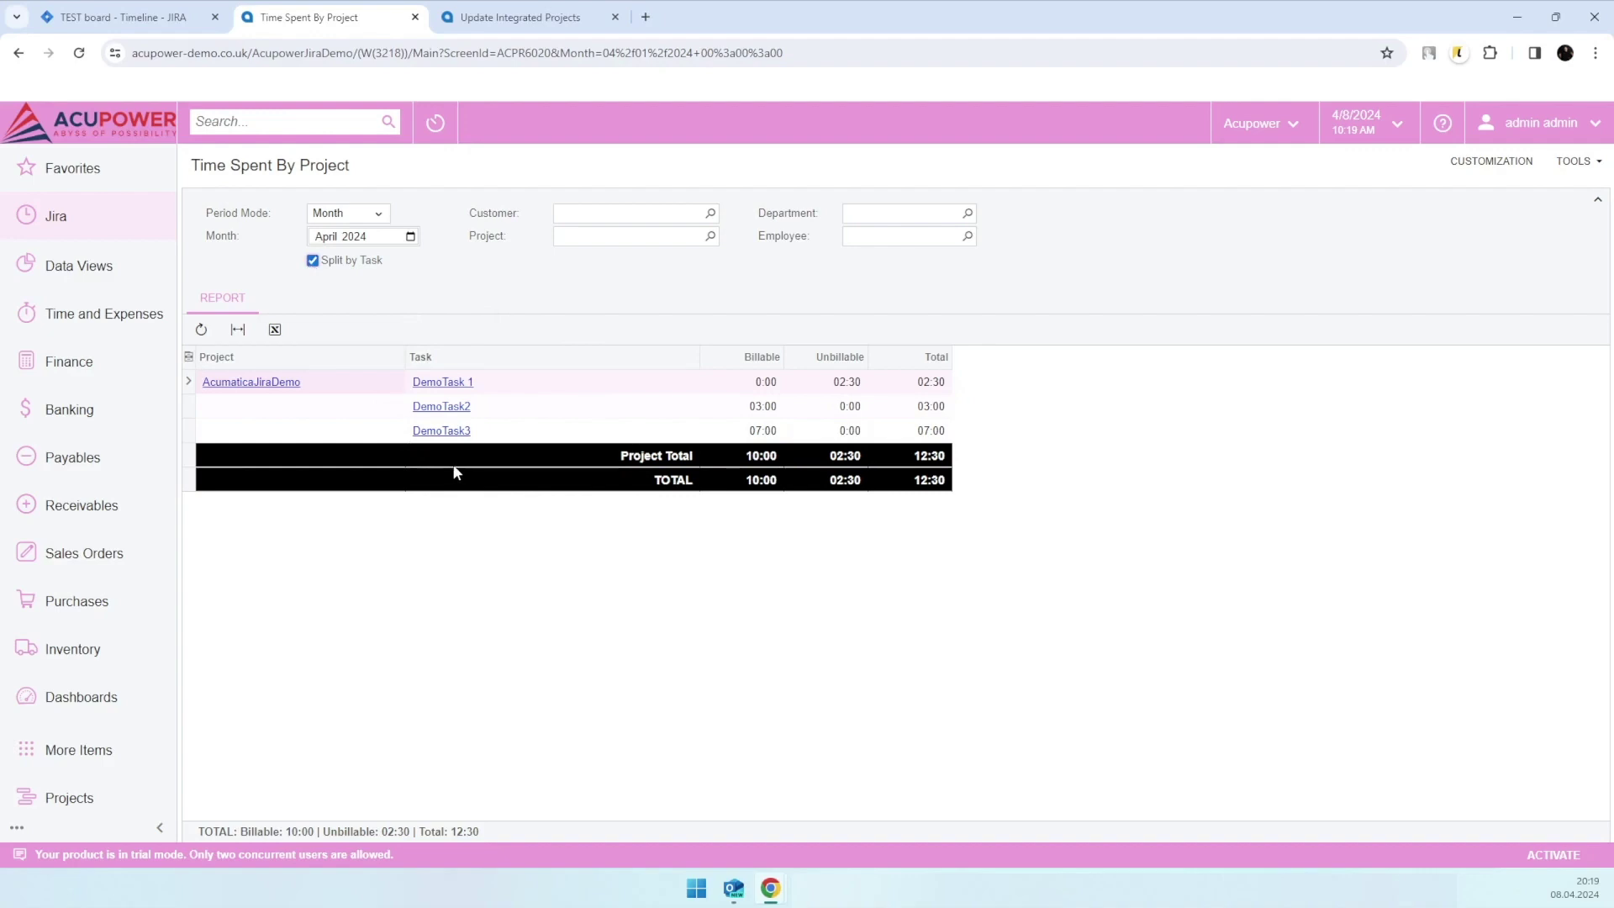
Limit the report to the FINANCE-department employee, leaving department and project unfiltered
left_click(967, 236)
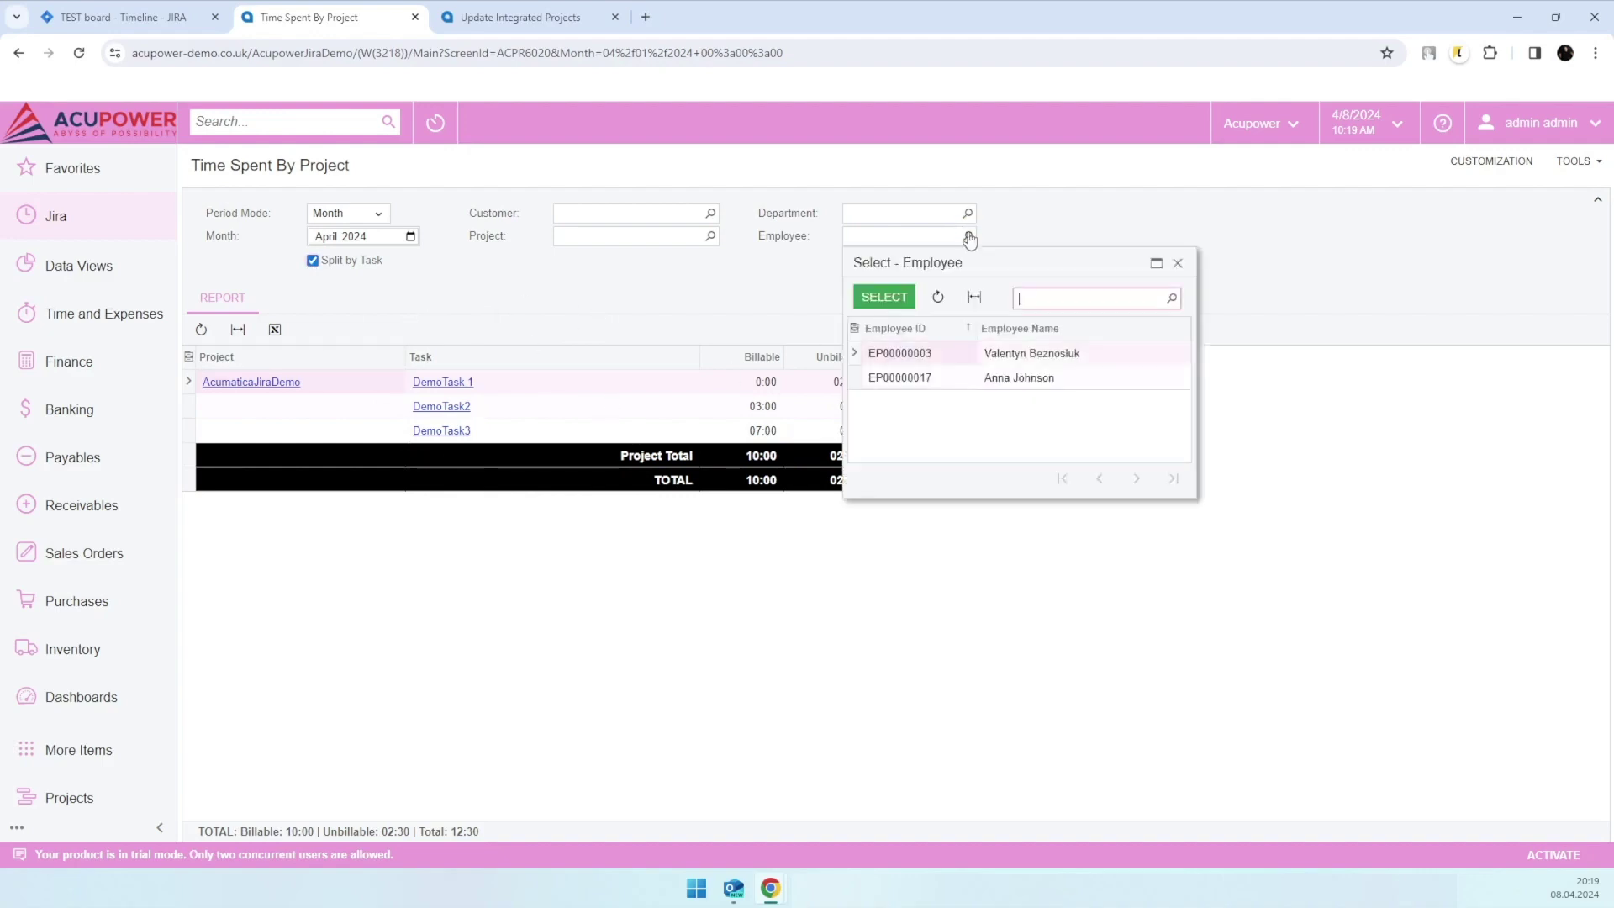
double_click(923, 364)
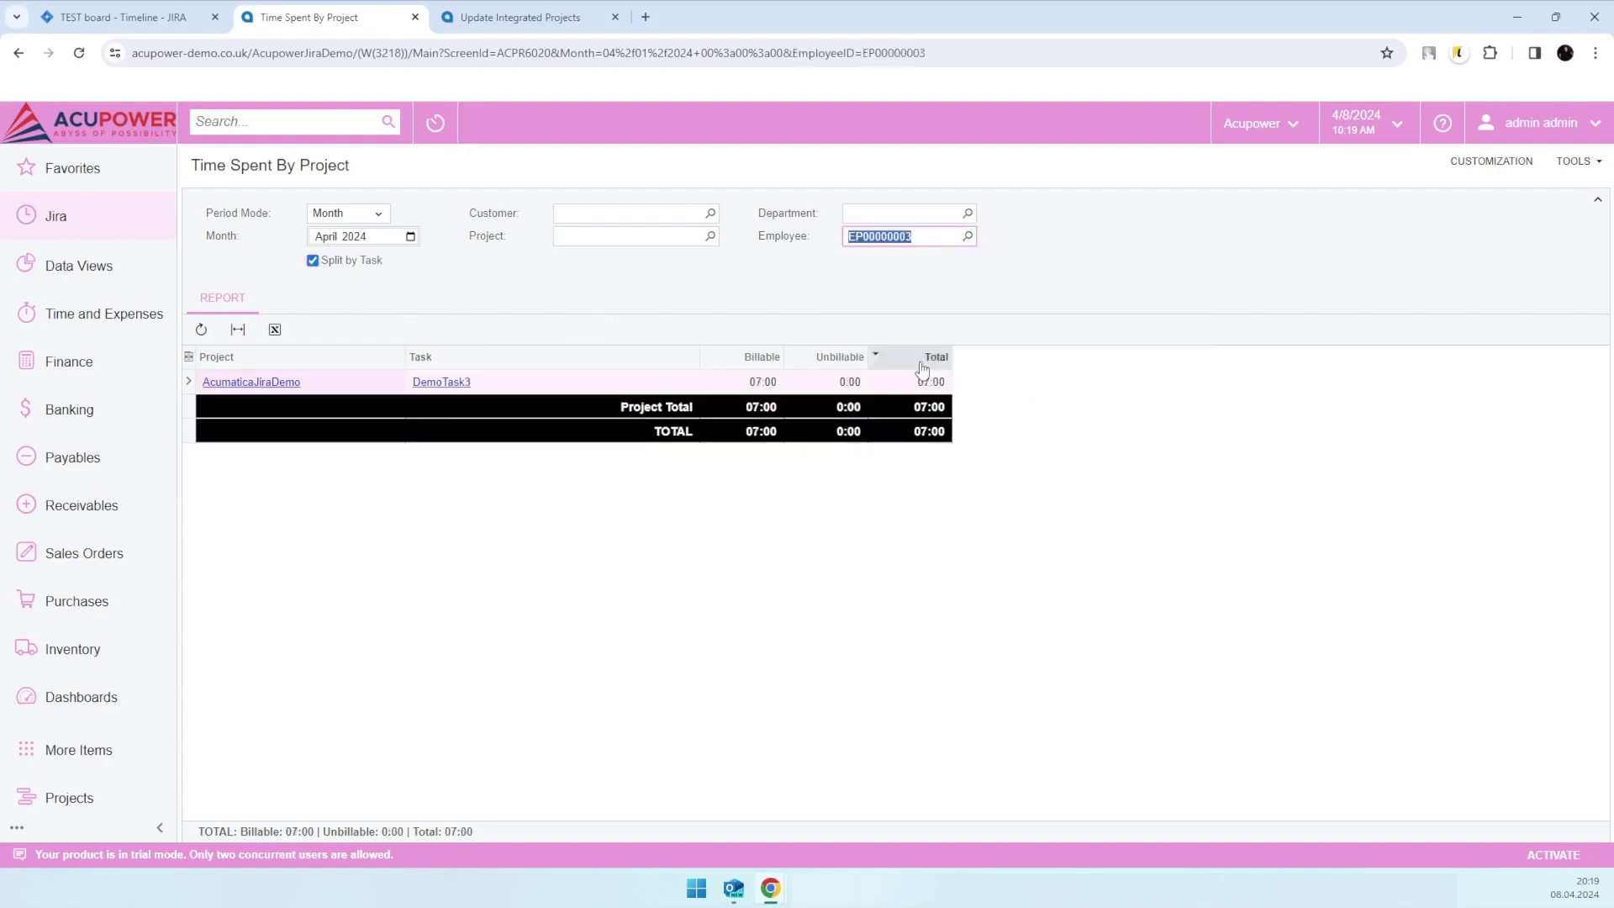
left_click(967, 213)
left_click(1057, 212)
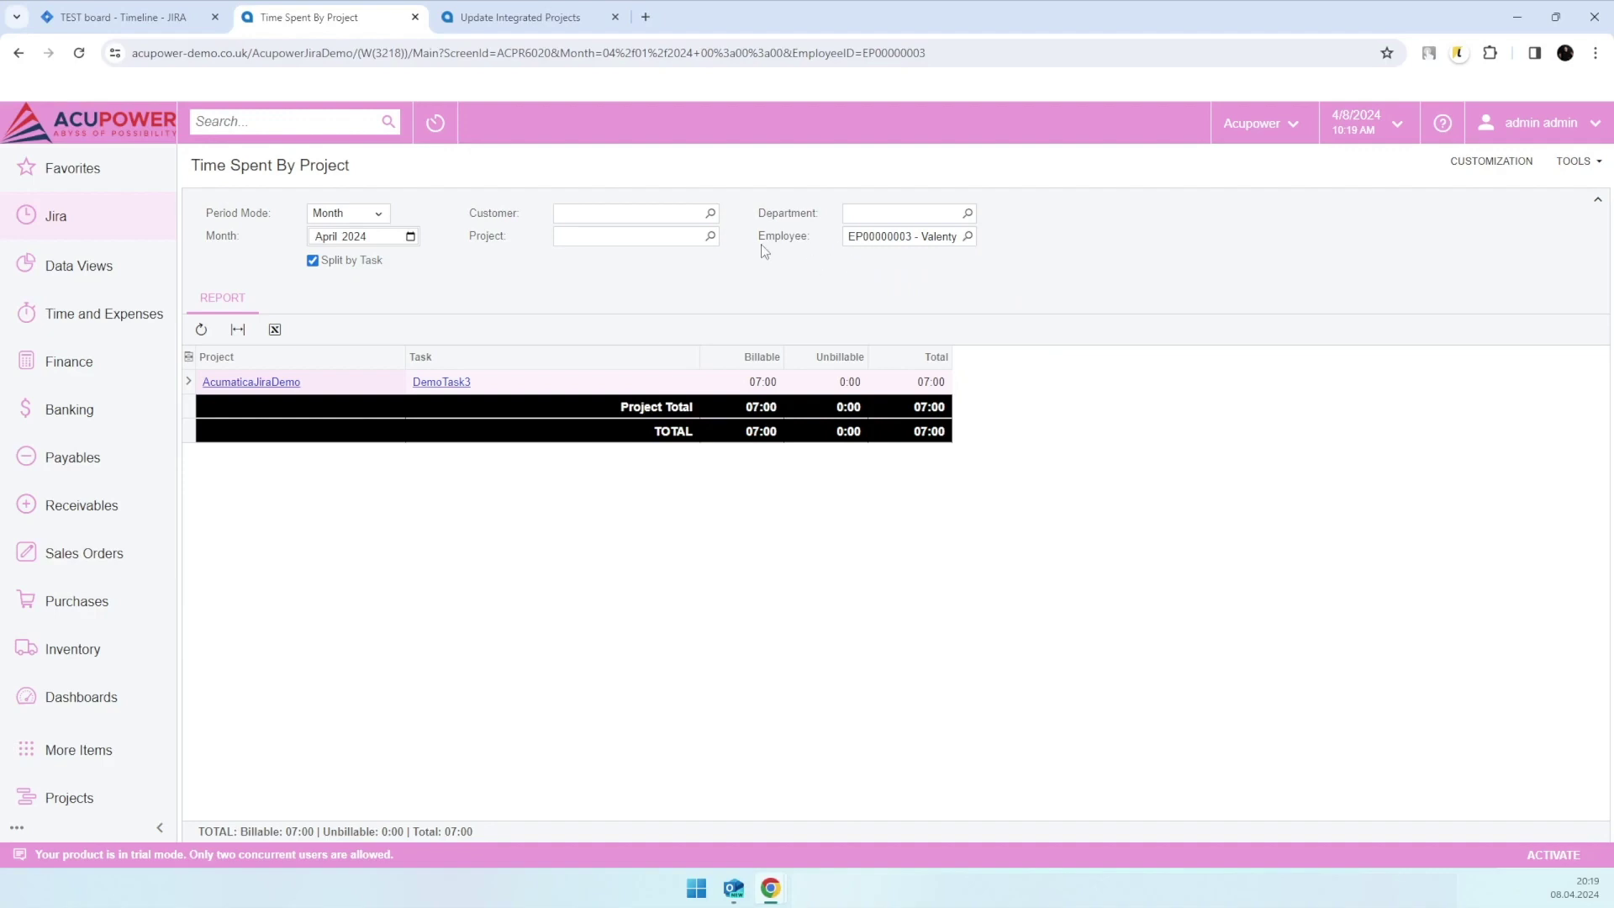
left_click(710, 237)
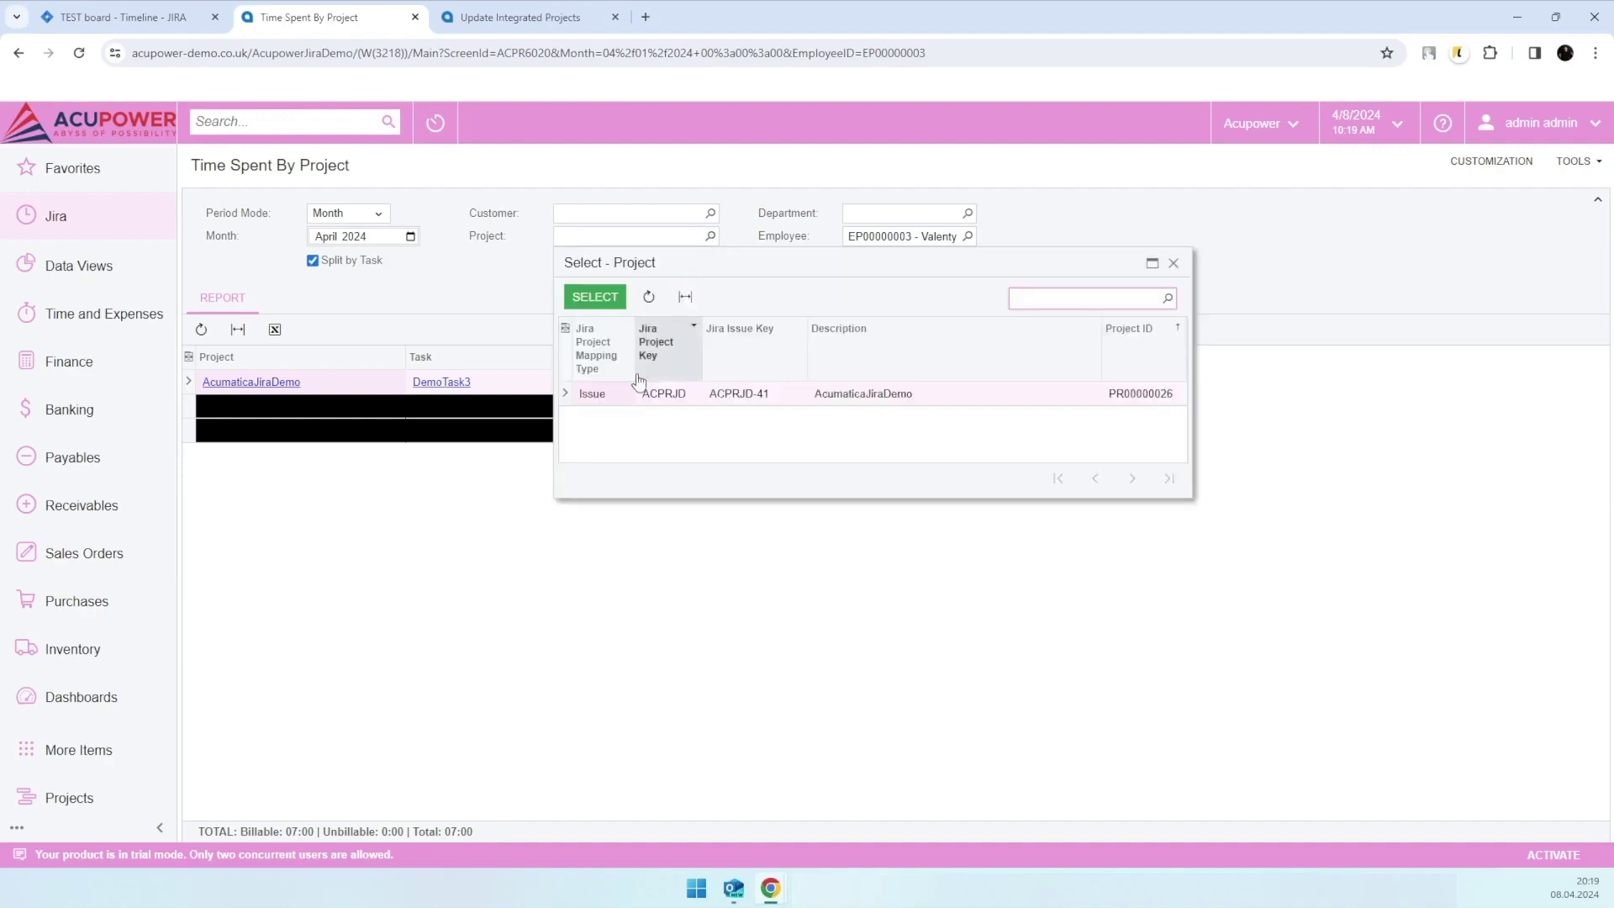
left_click(1174, 263)
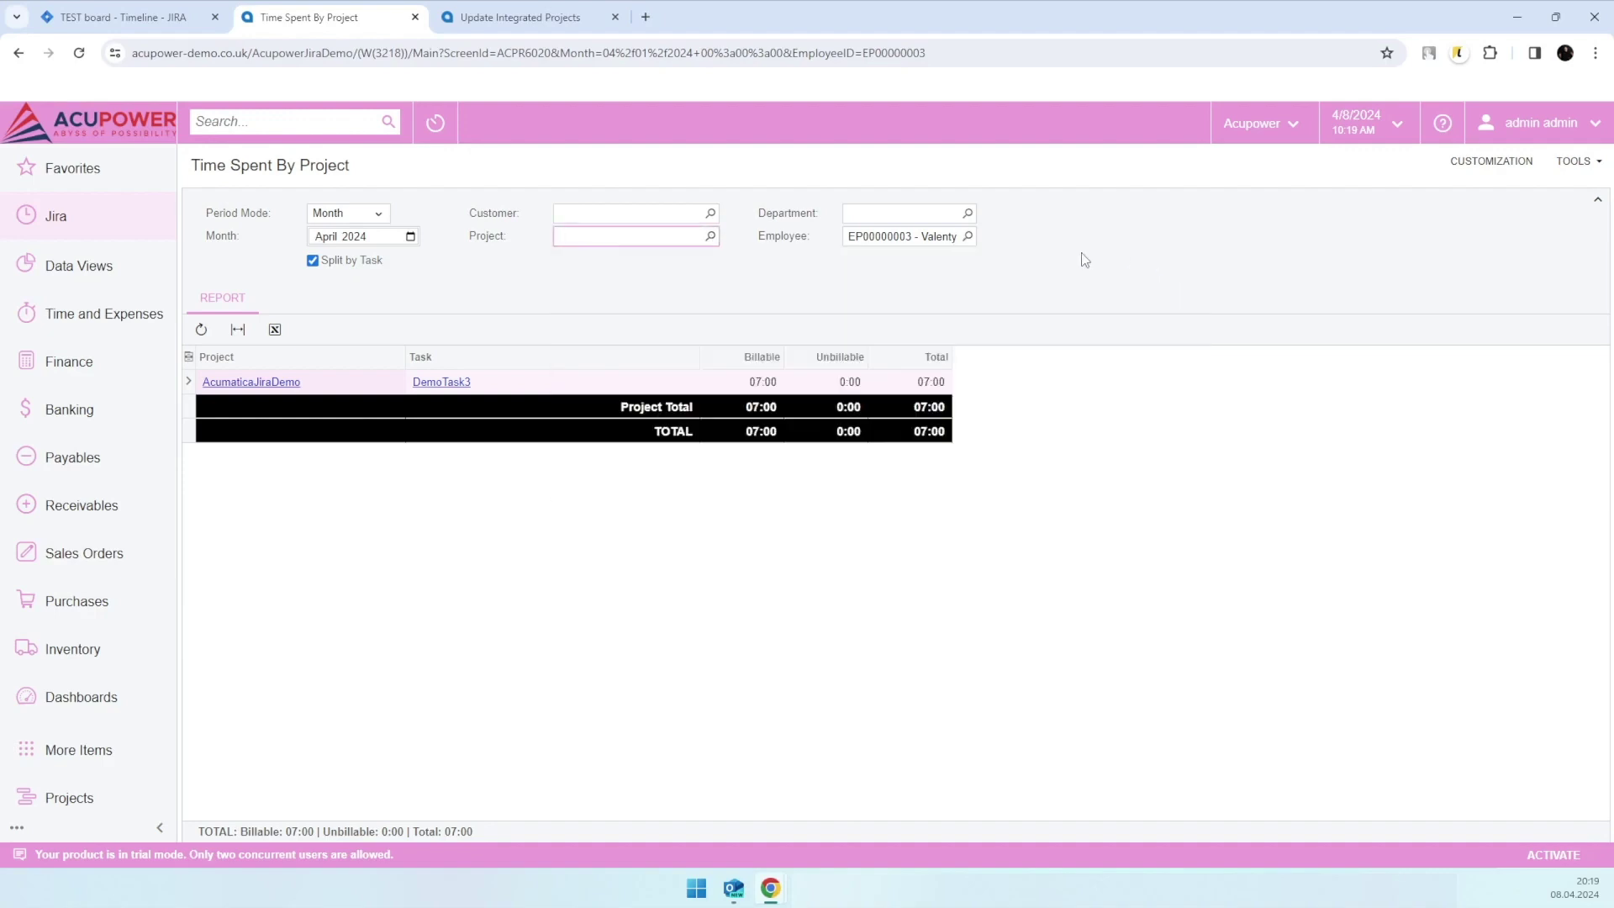